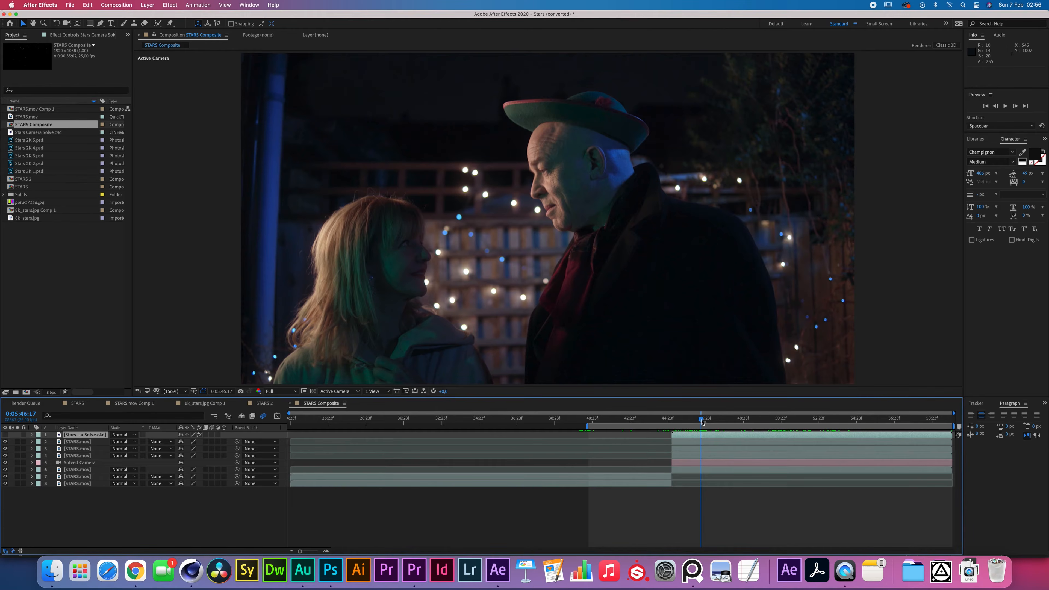
Scrub through the STARS Composite shot to review the camera tilt from the couple up to the night sky.
drag(702, 421, 692, 418)
key(space)
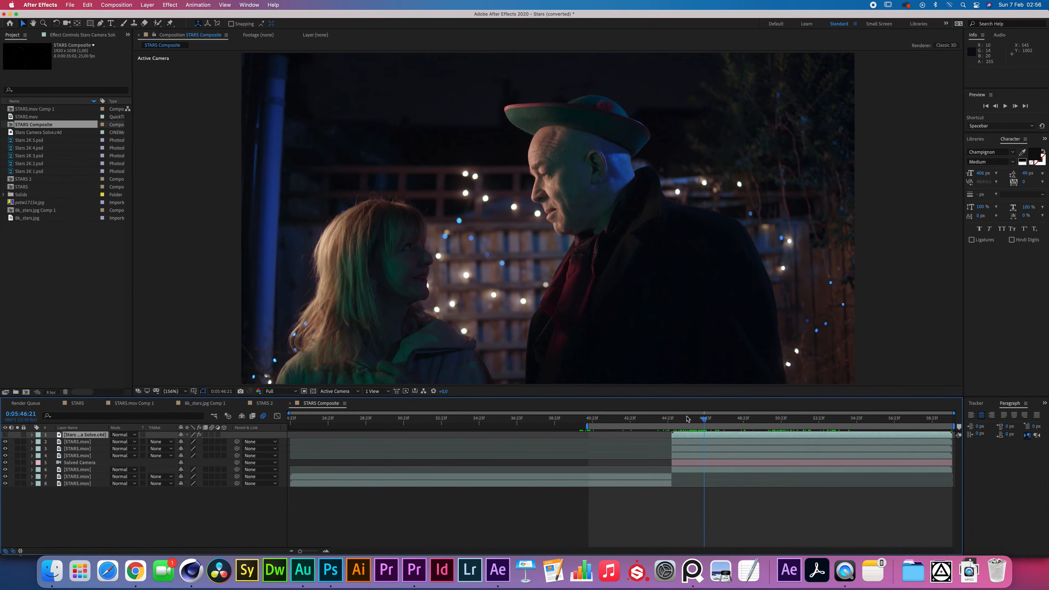
drag(685, 420, 937, 419)
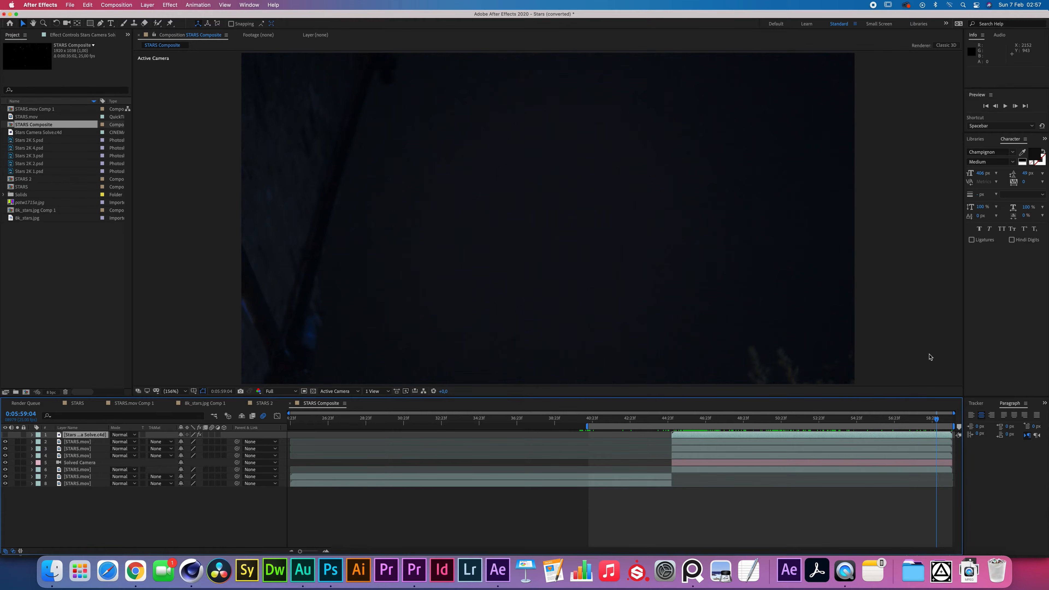
click(686, 418)
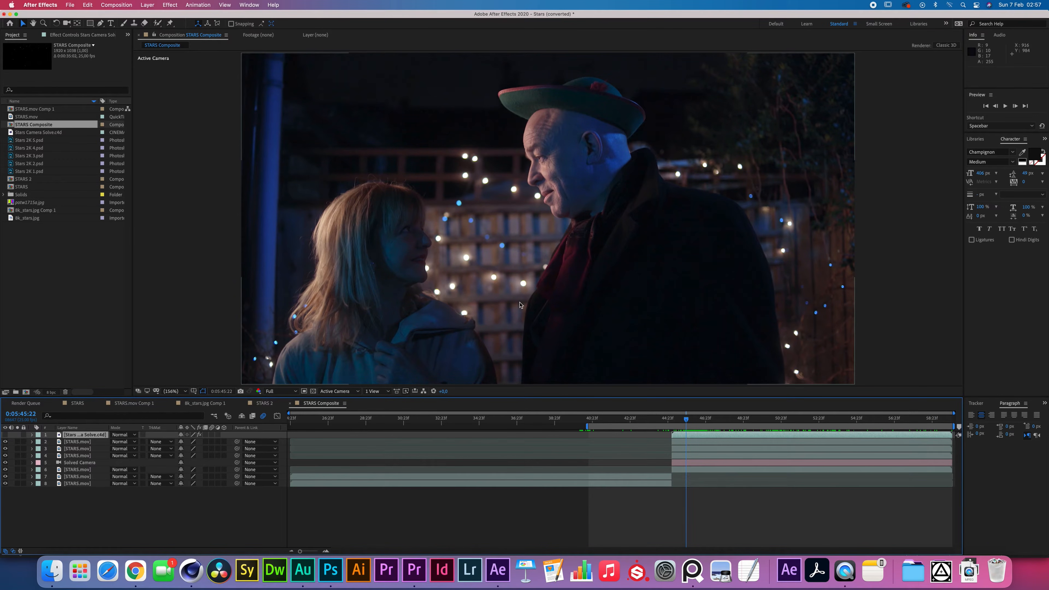
drag(801, 419, 860, 419)
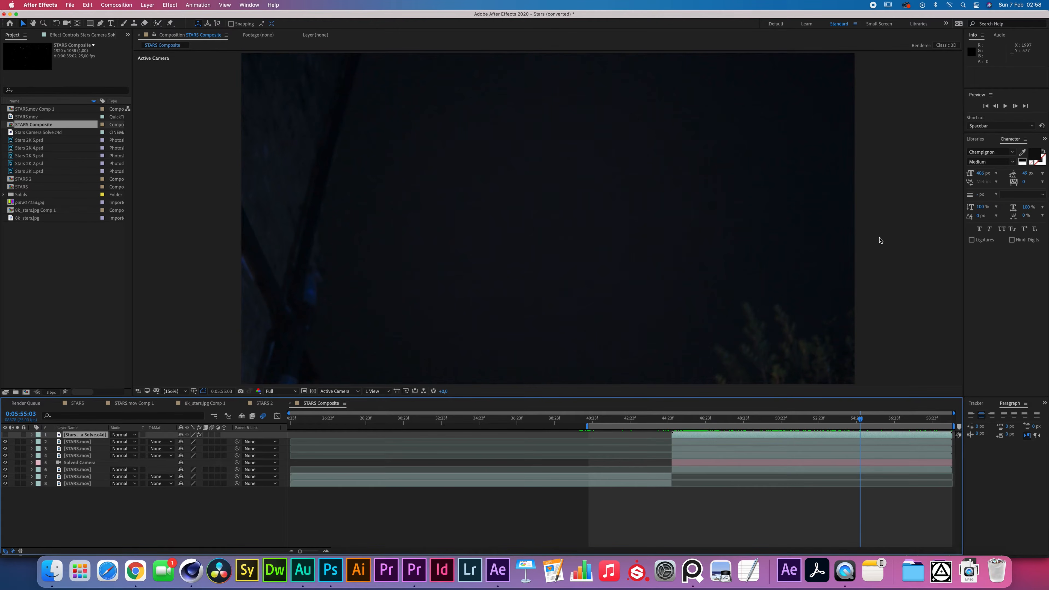
drag(844, 418, 841, 418)
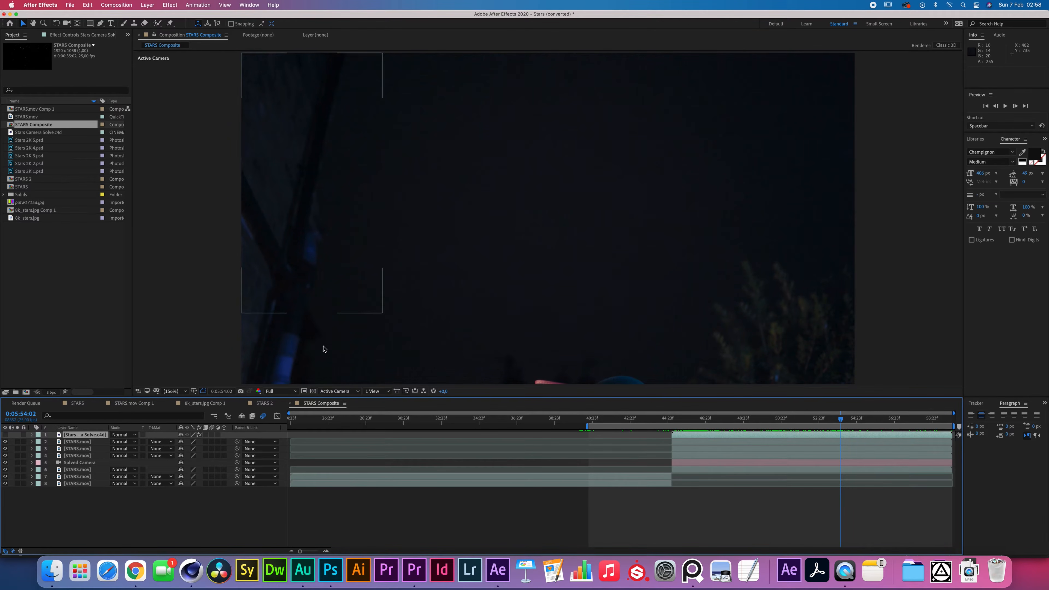
Switch to Chrome and open the 100 Organic Starfields Pack product page from the ArtStation profile's store.
click(135, 570)
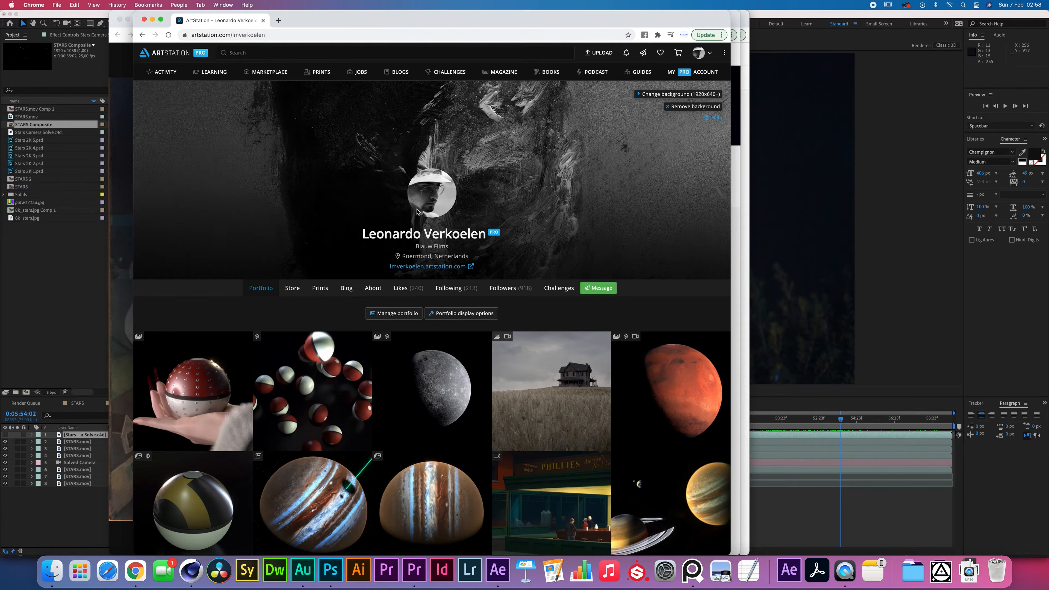
click(291, 289)
scroll(454, 298, down, 5)
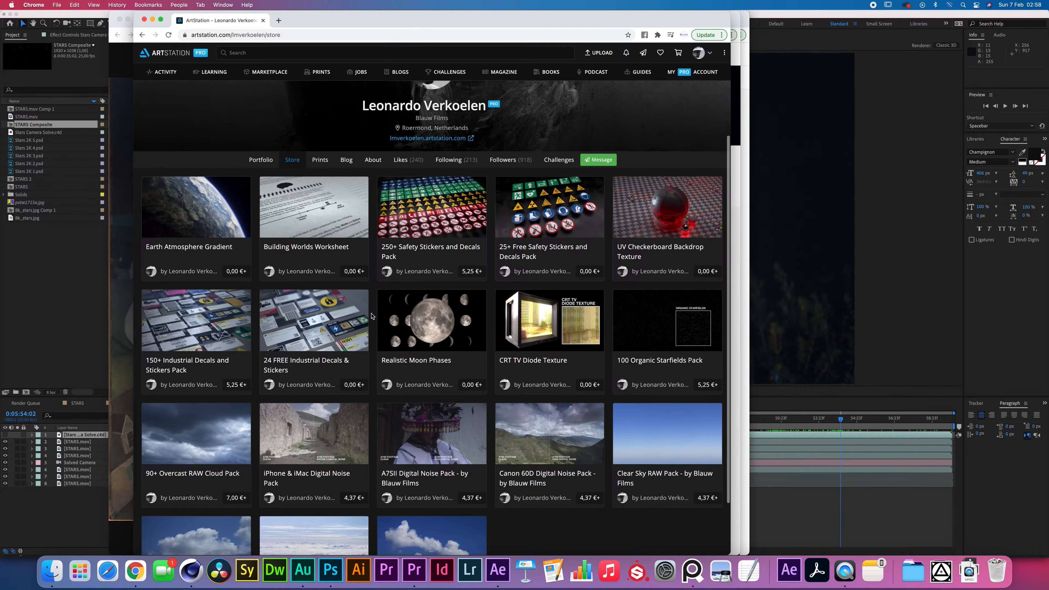
click(621, 306)
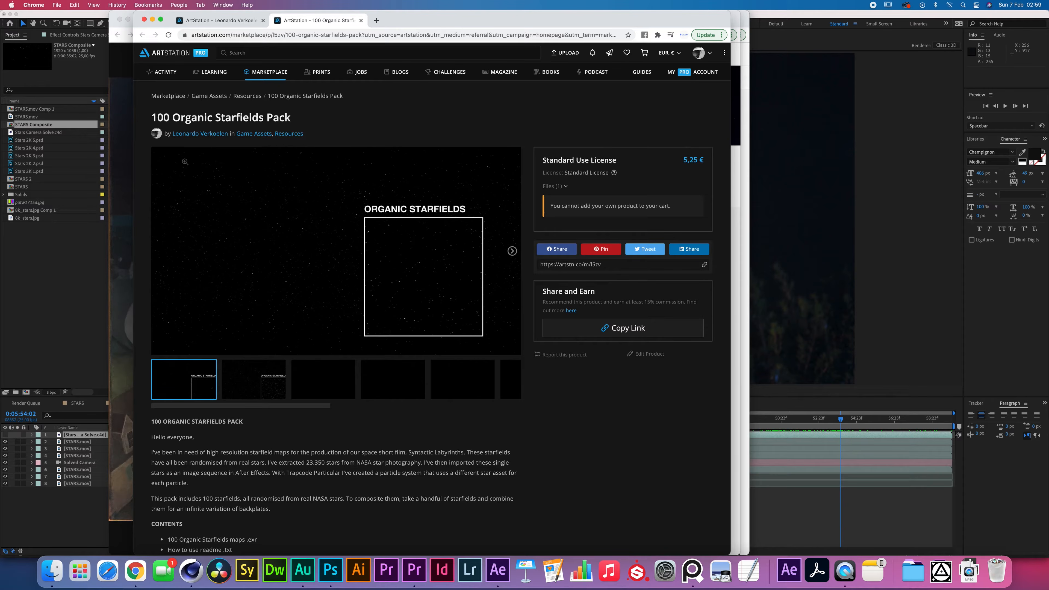
Switch to Finder and look through the EXR files in the Starfield Backplates folder.
drag(609, 349, 600, 345)
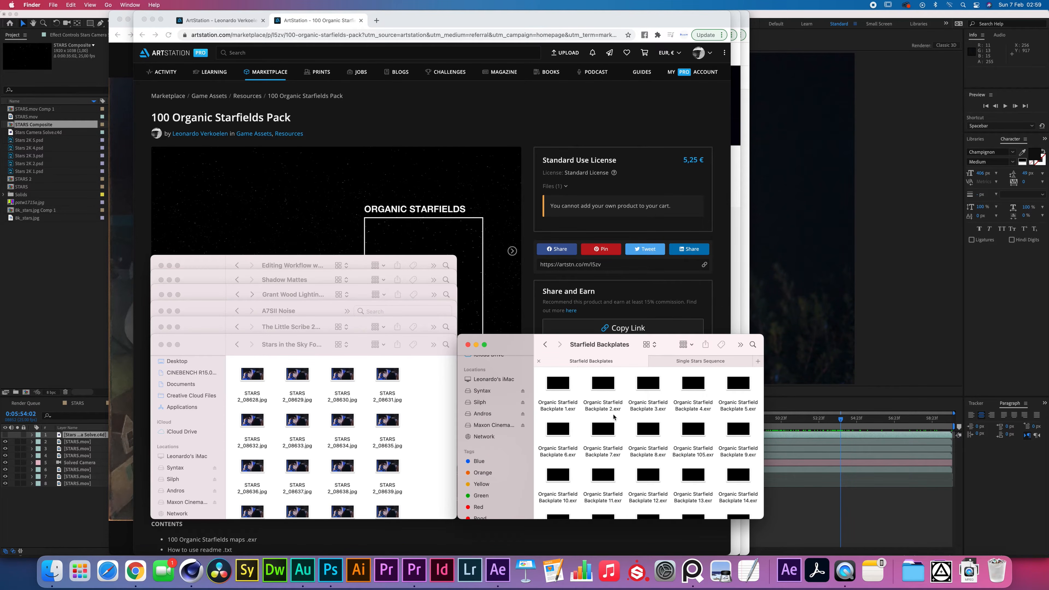
scroll(595, 400, down, 3)
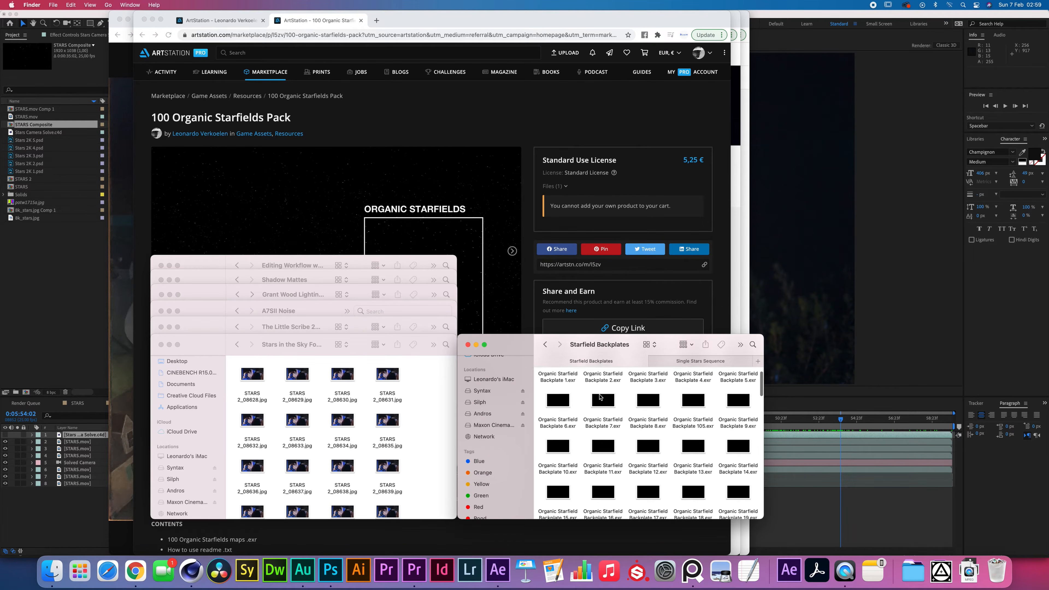
click(607, 283)
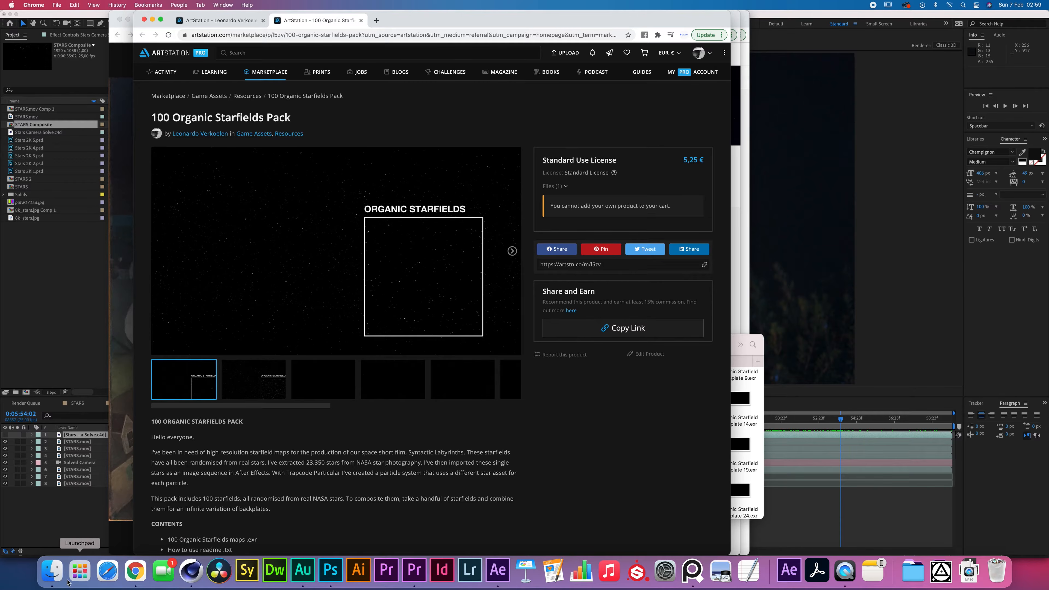
click(53, 572)
scroll(666, 433, up, 1)
Browse the PNG star images in the Single Stars Sequence folder, previewing Single Stars 112.png.
click(698, 361)
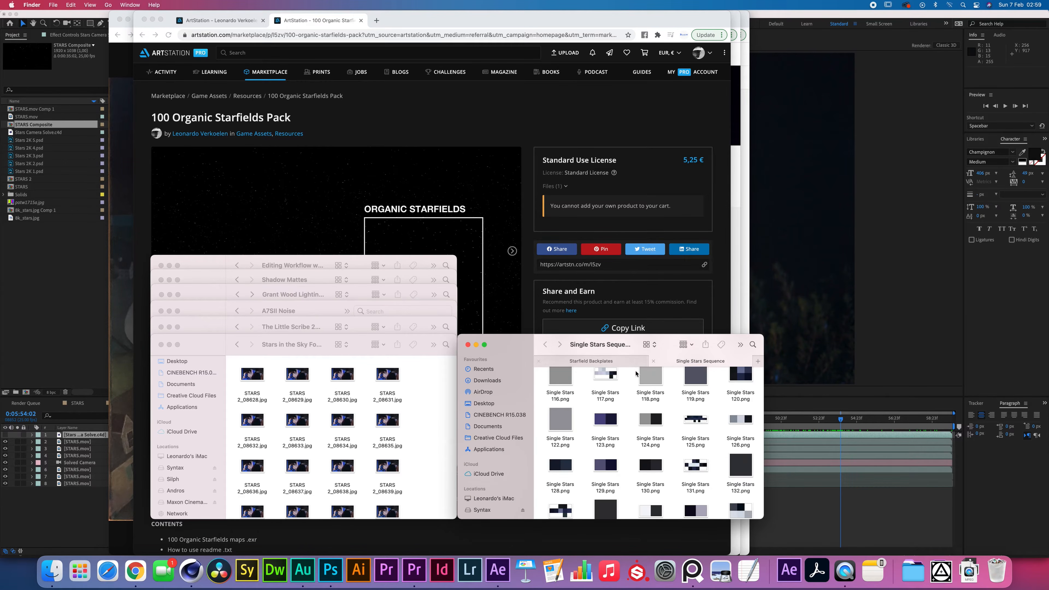
scroll(634, 392, up, 3)
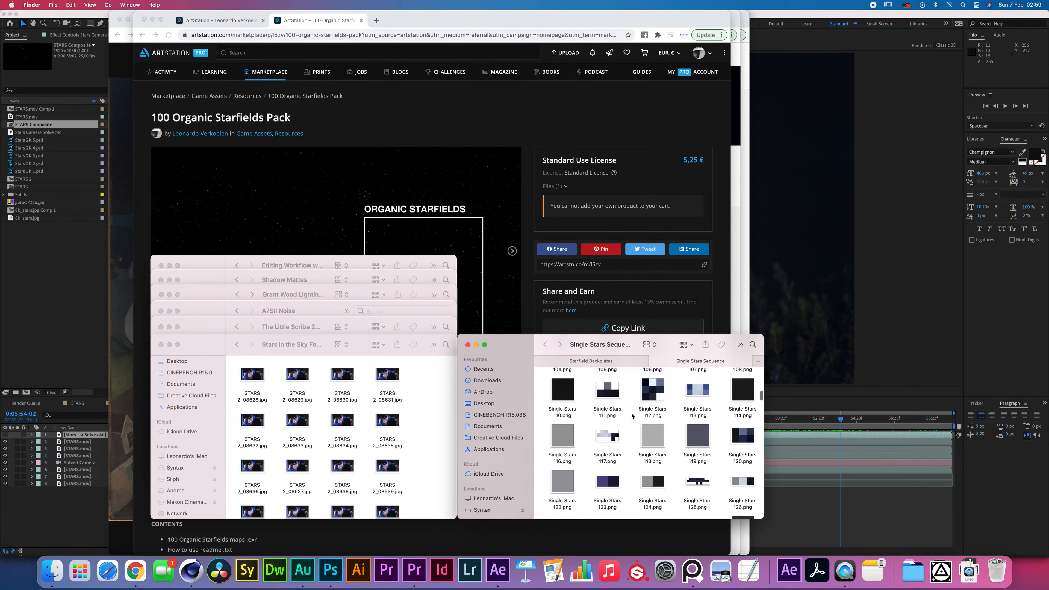
scroll(631, 415, up, 5)
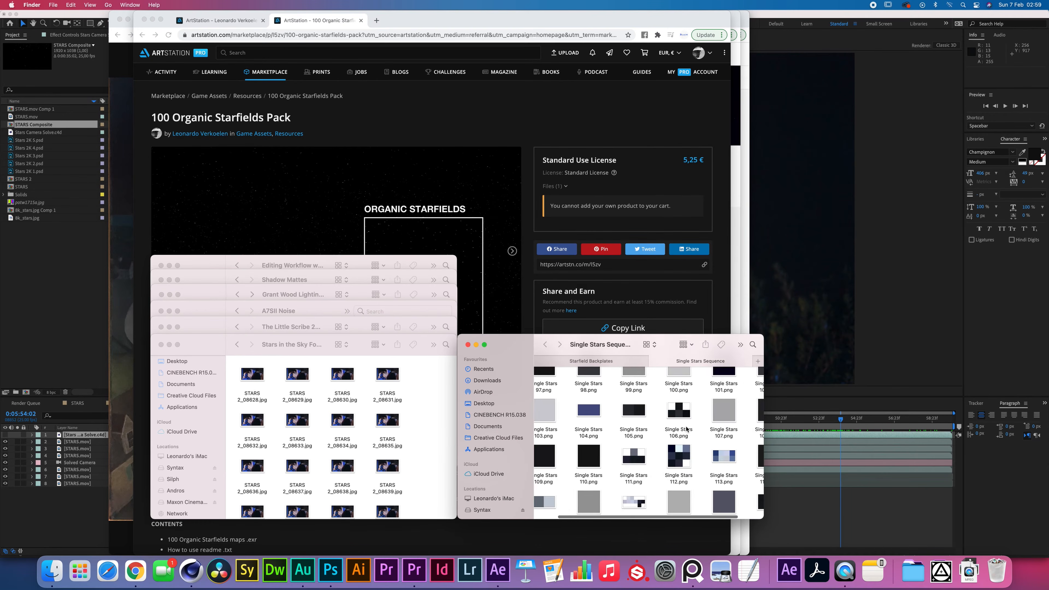
scroll(687, 429, left, 2)
click(696, 468)
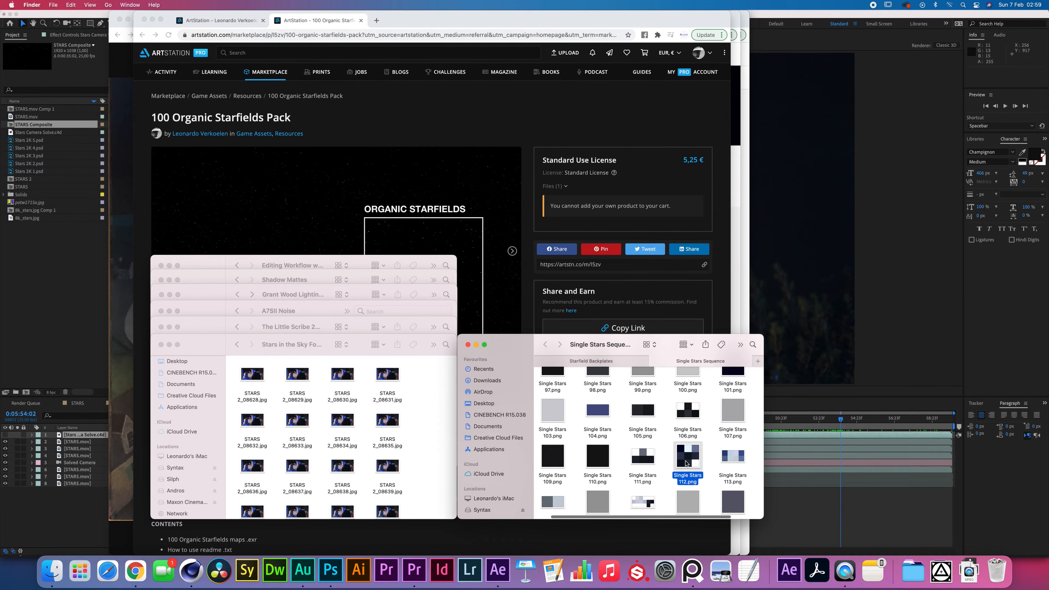
key(space)
click(622, 409)
scroll(626, 400, up, 3)
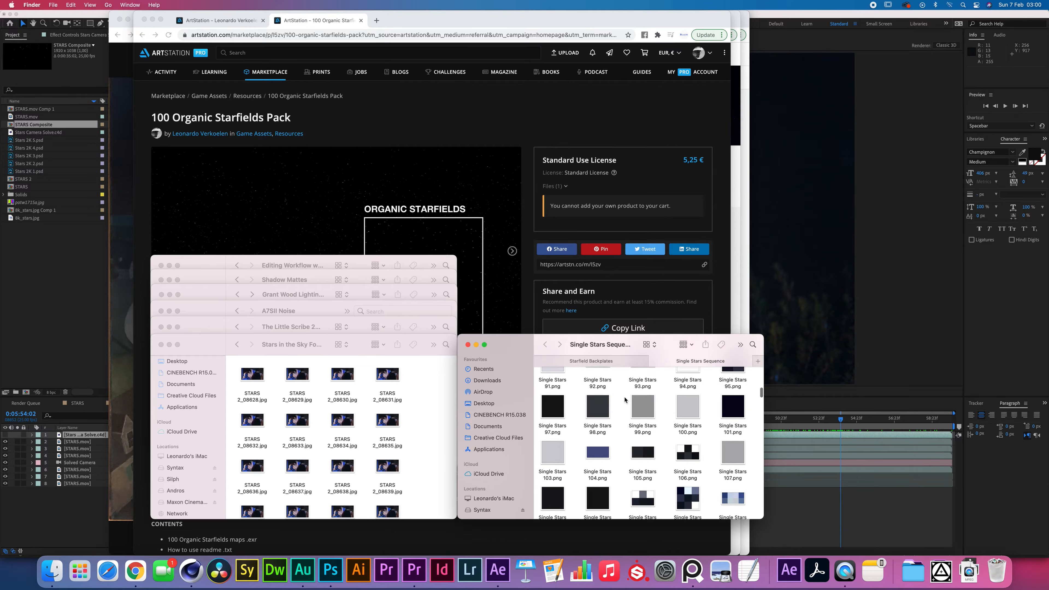
scroll(624, 400, up, 3)
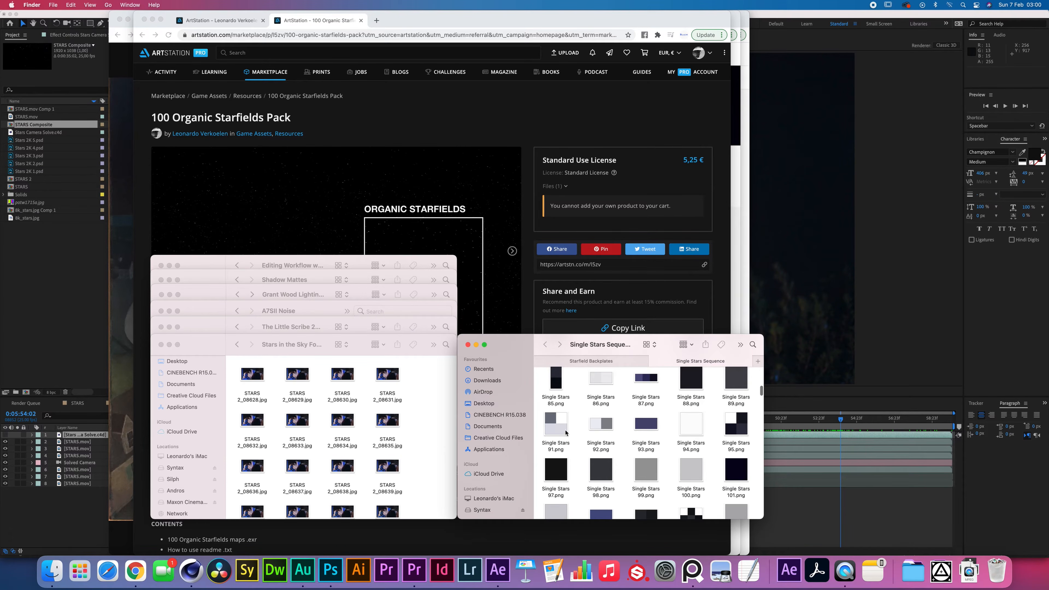
scroll(599, 428, up, 3)
scroll(698, 411, up, 2)
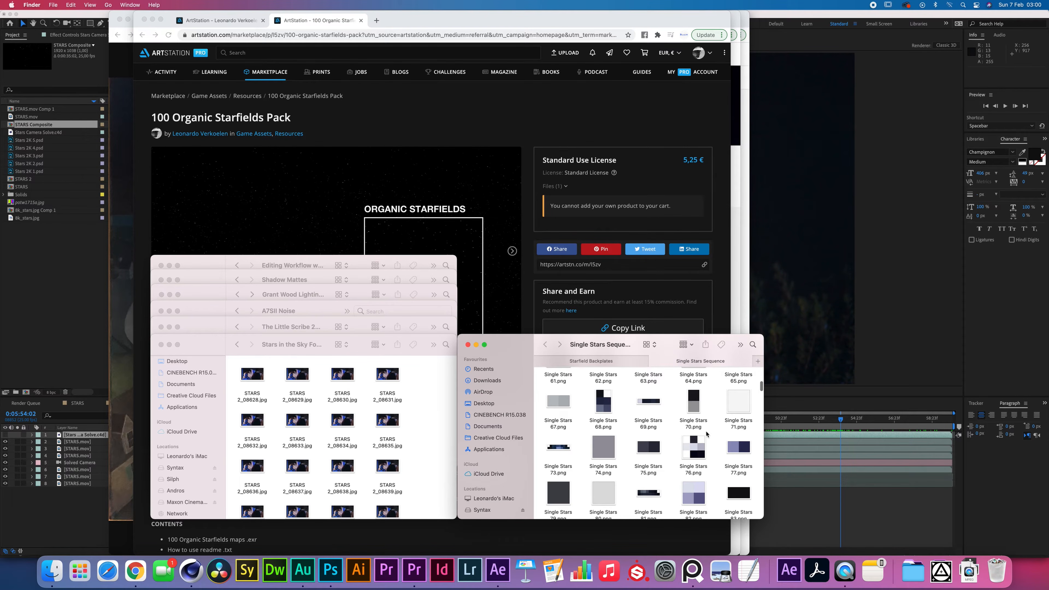
scroll(706, 433, up, 5)
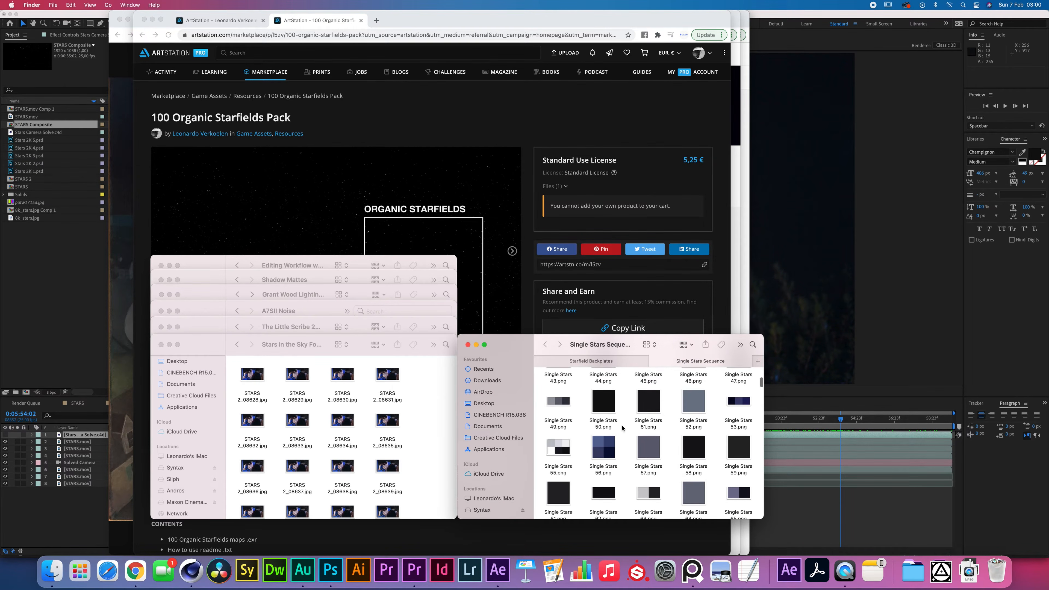
scroll(622, 440, up, 3)
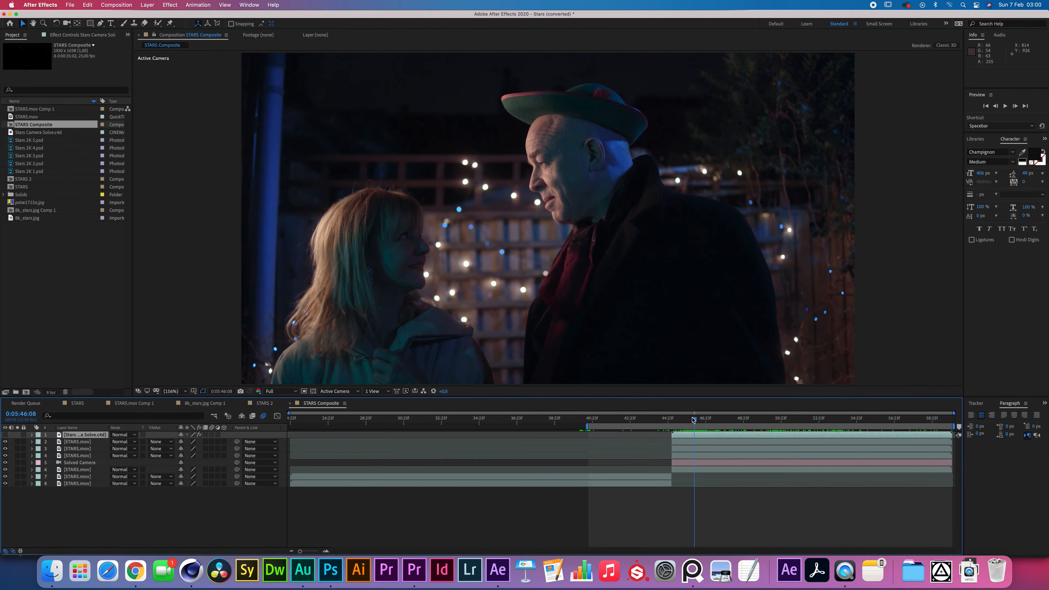
Switch to After Effects and scrub the STARS Composite shot forward to about 0:05:49:19.
drag(693, 420, 759, 414)
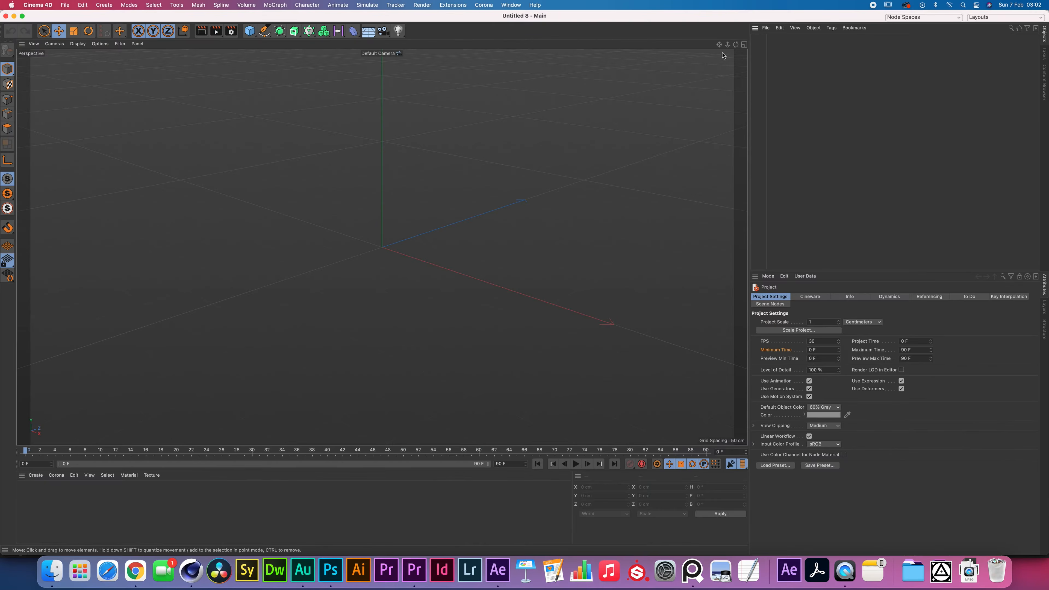
Switch to Cinema 4D and set the new project's frame rate to 25 FPS.
drag(736, 44, 744, 52)
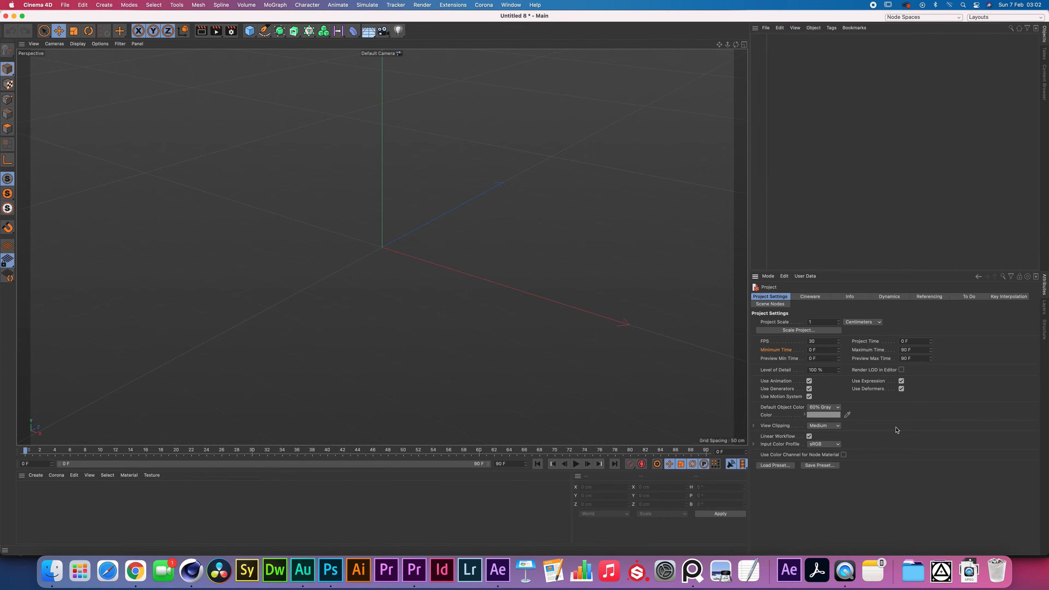
click(821, 341)
key(Return)
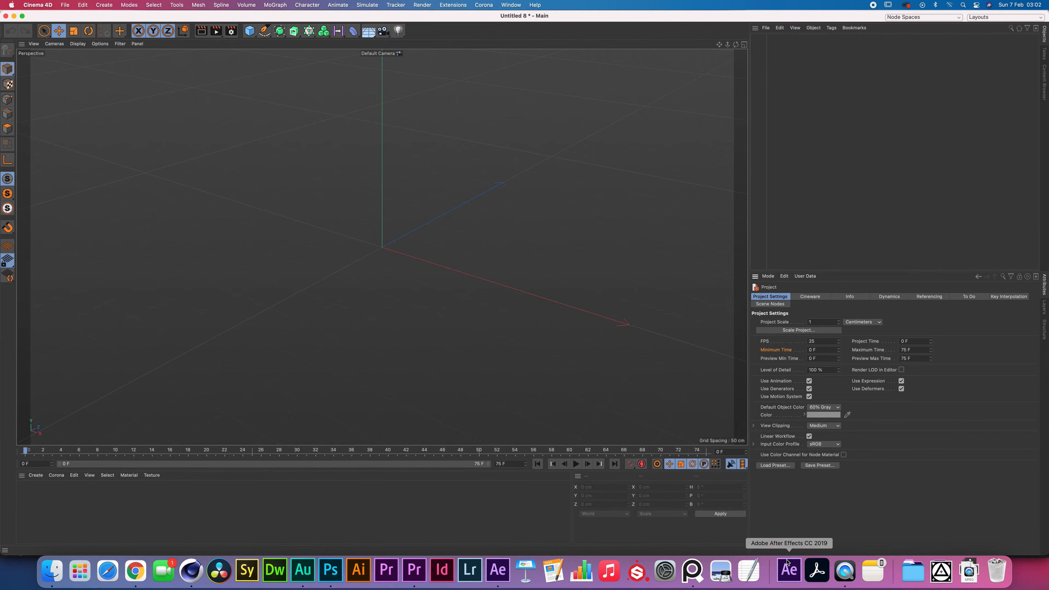
click(498, 569)
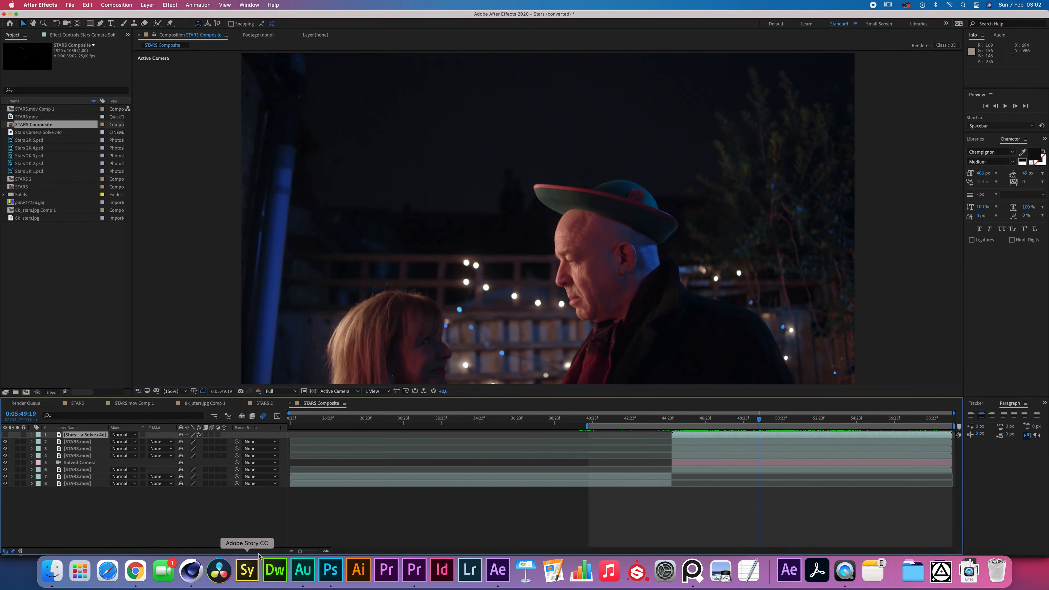
click(191, 569)
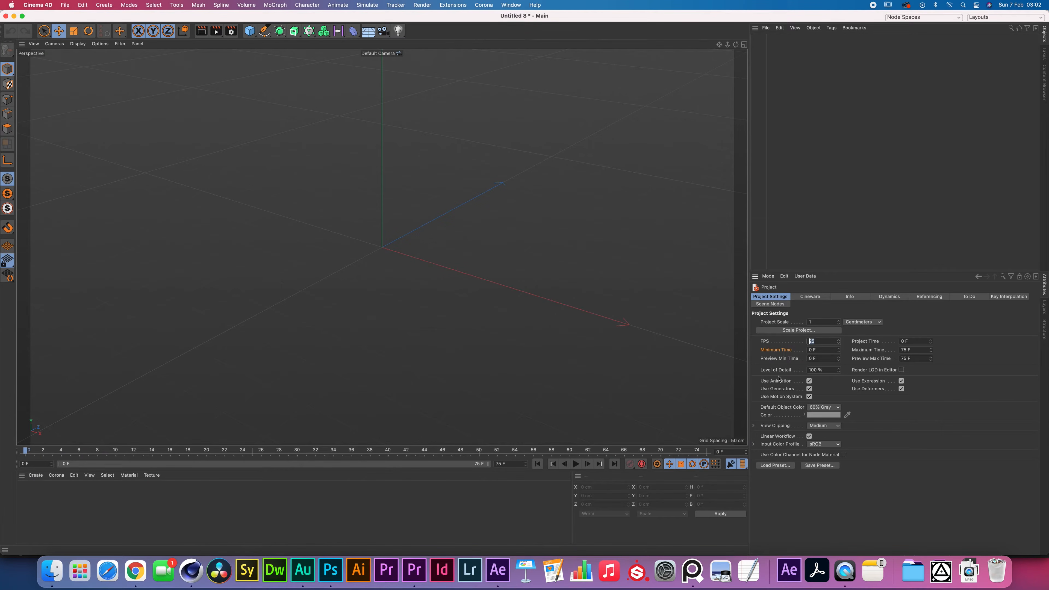
click(795, 205)
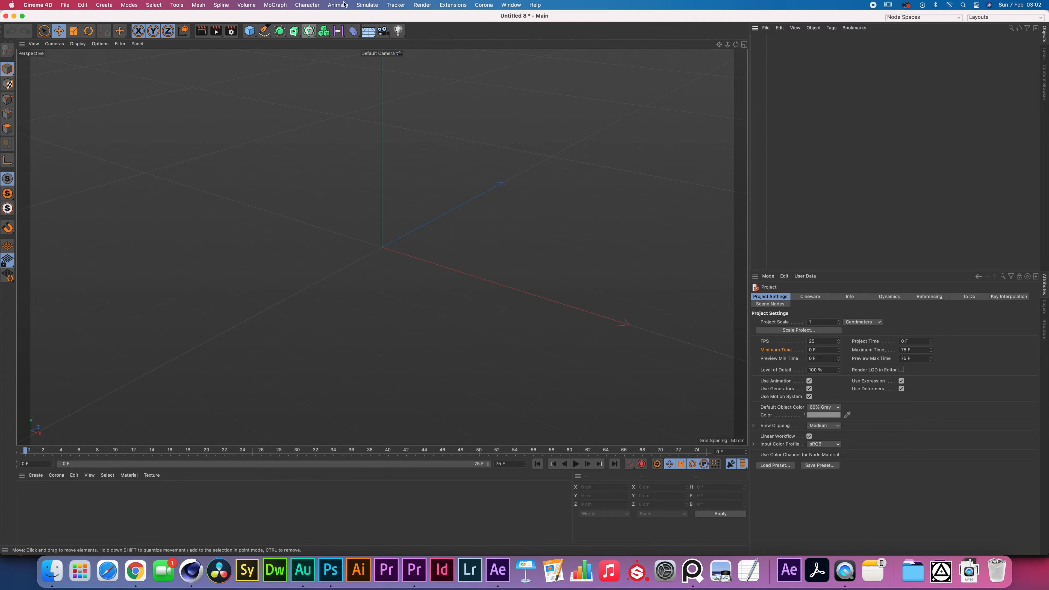
Add a Motion Tracker and load the footage sequence starting at STARS 2_08628.jpg from the Stars in the Sky Footage folder.
click(391, 6)
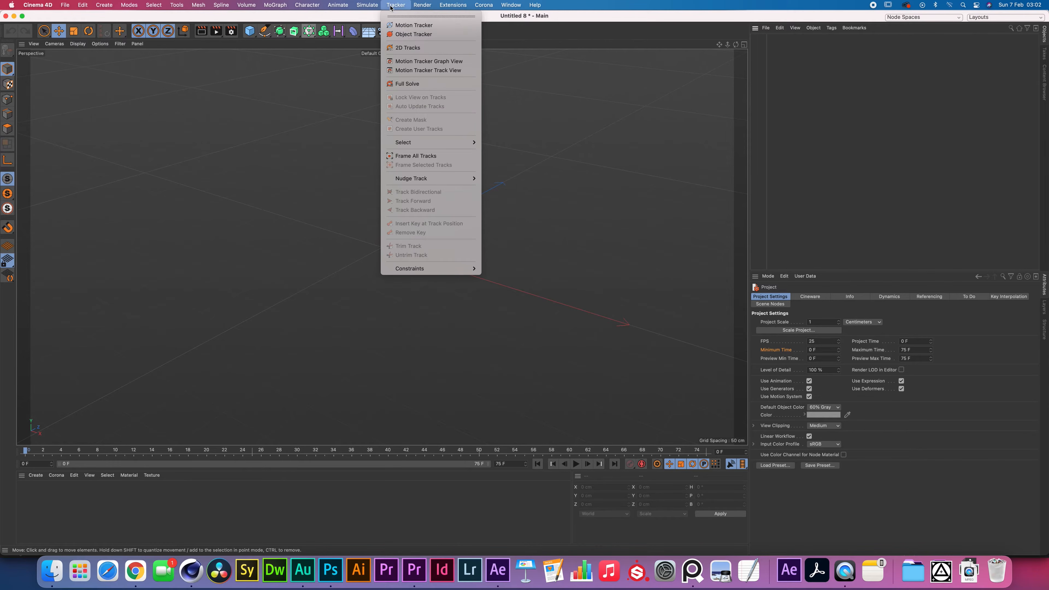
click(413, 25)
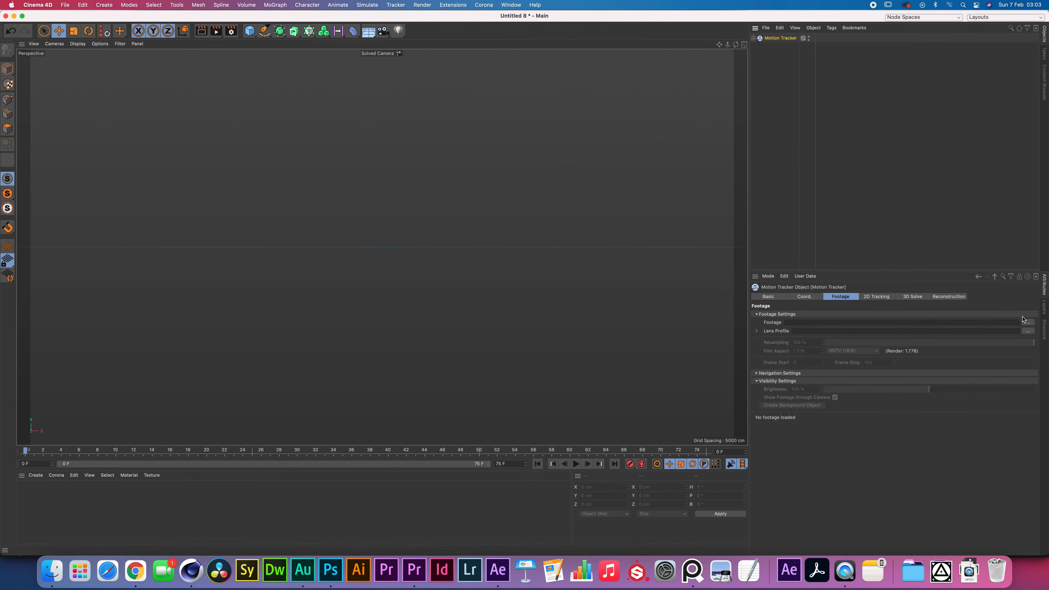
click(1029, 322)
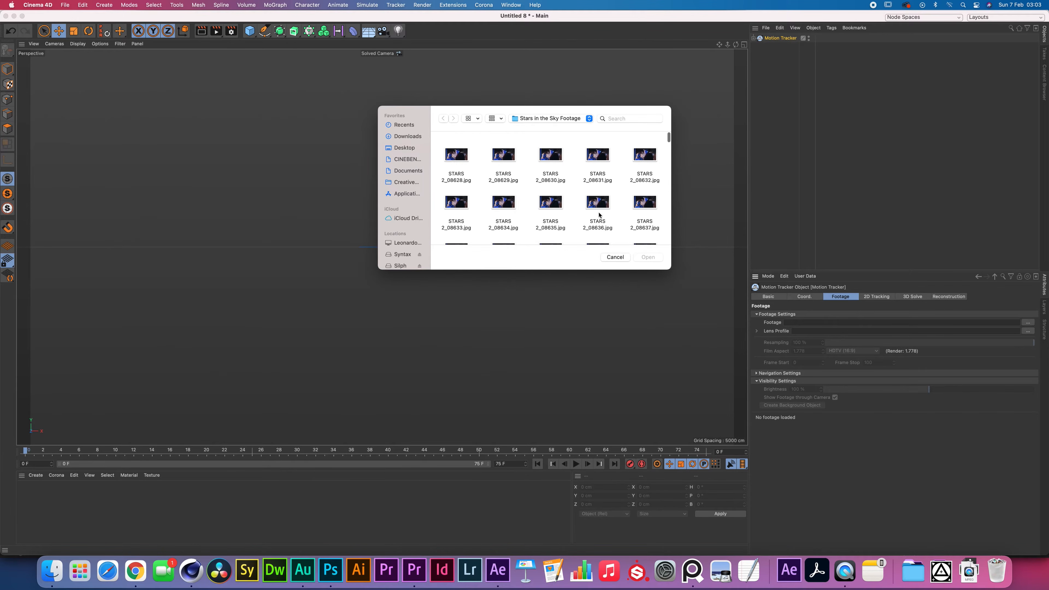
click(459, 159)
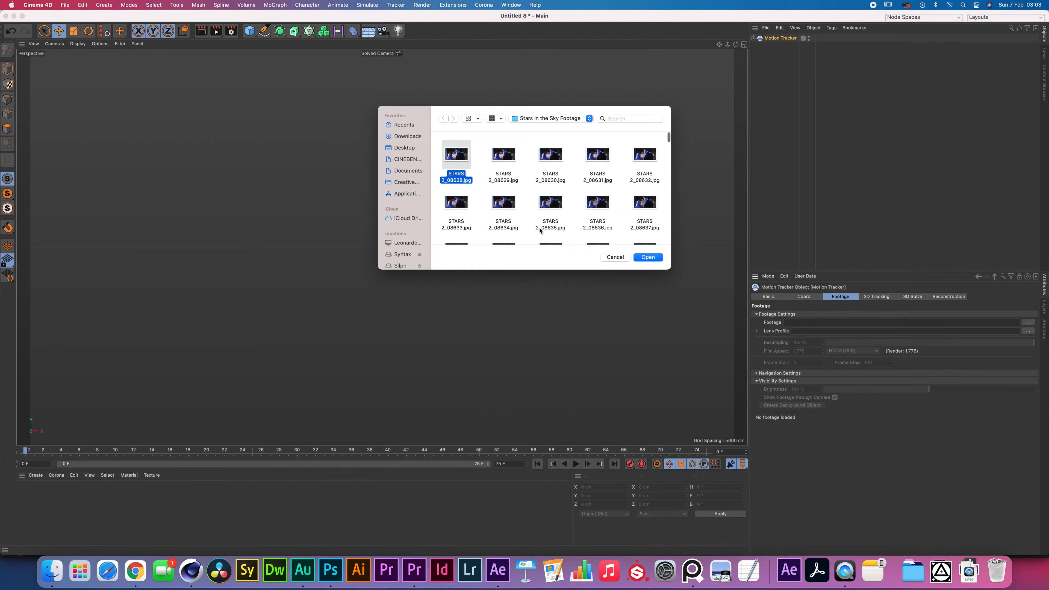
scroll(582, 203, down, 5)
scroll(582, 203, up, 5)
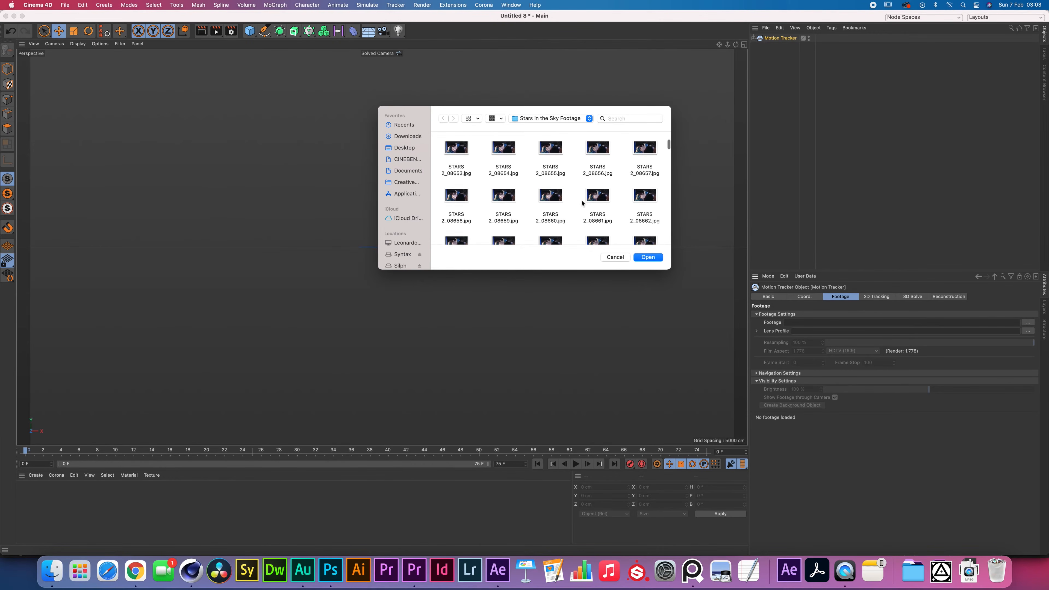
click(648, 257)
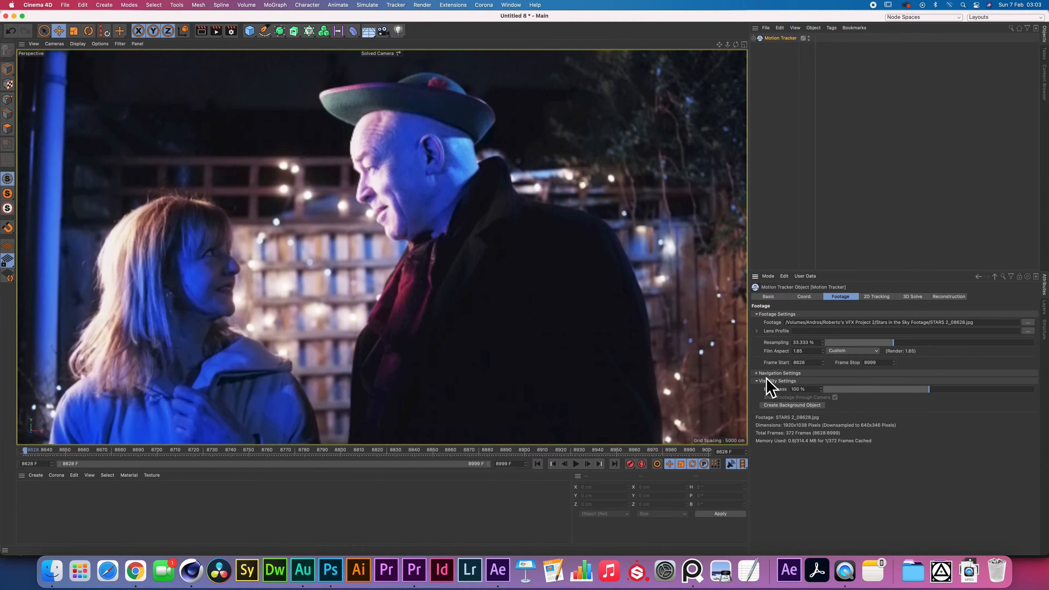
Check the loaded footage's start and stop frames and scrub through the sequence back to its first frame.
drag(808, 362, 770, 363)
drag(878, 363, 832, 365)
drag(376, 451, 9, 449)
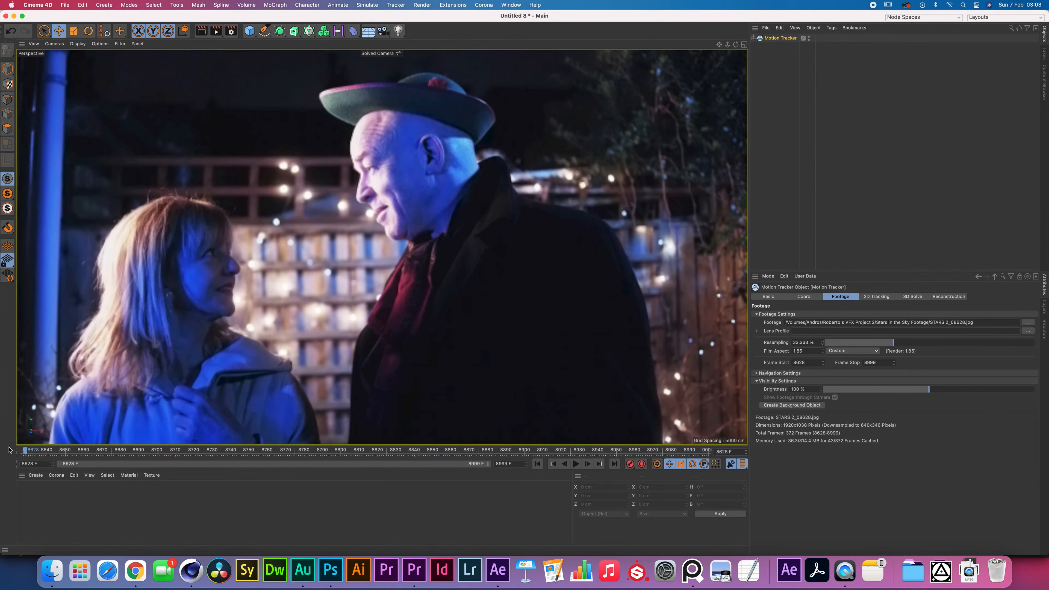
Create automatic 2D tracks on the footage with 300 tracks and a minimum spacing of 19.
click(885, 297)
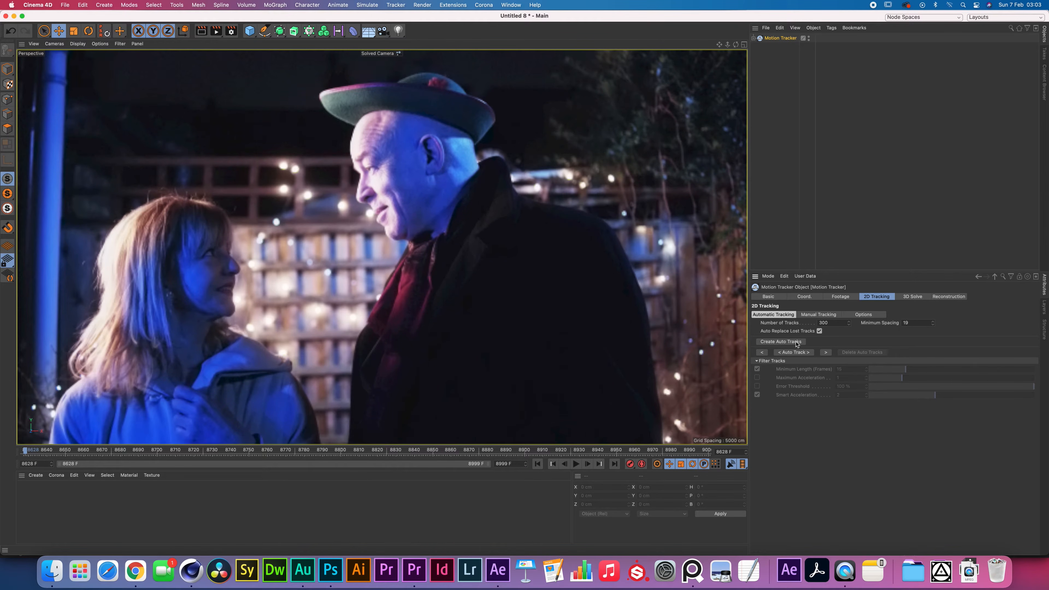
click(780, 342)
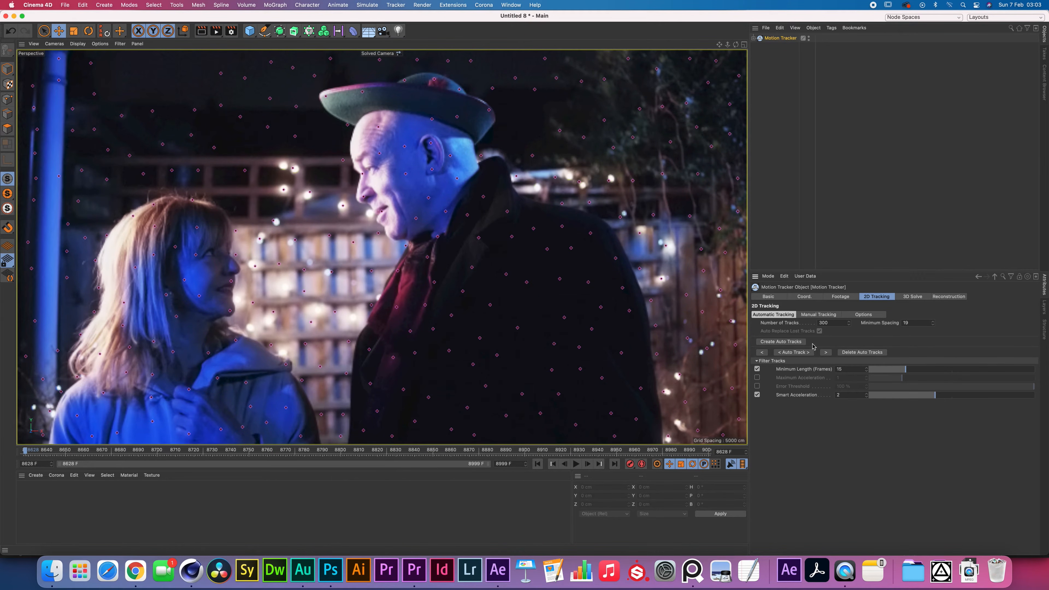
Auto-track the created 2D tracks through the footage and scrub the timeline to check them.
click(793, 353)
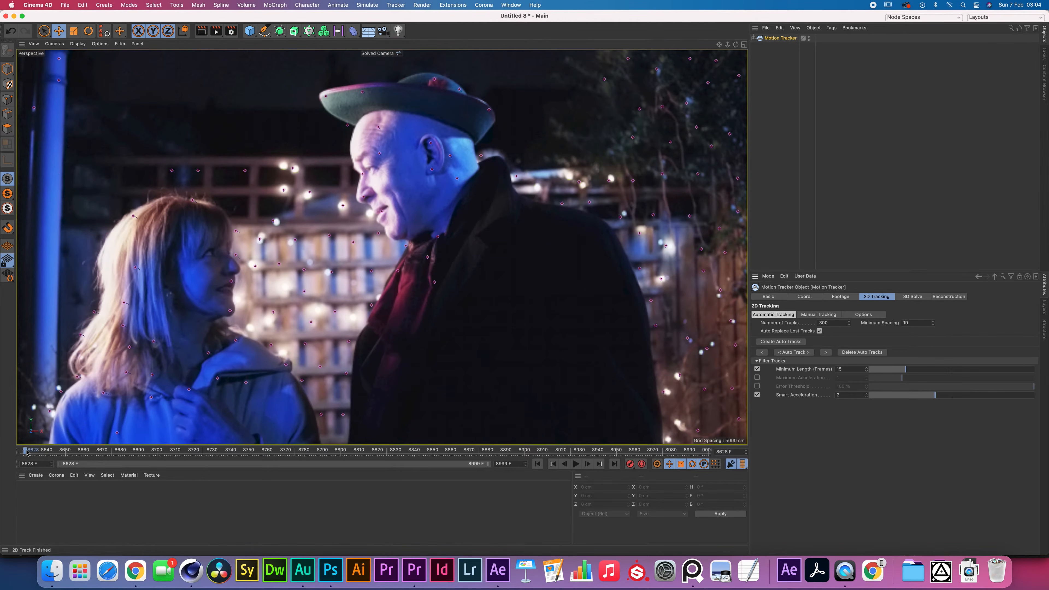
drag(25, 451, 369, 450)
click(458, 450)
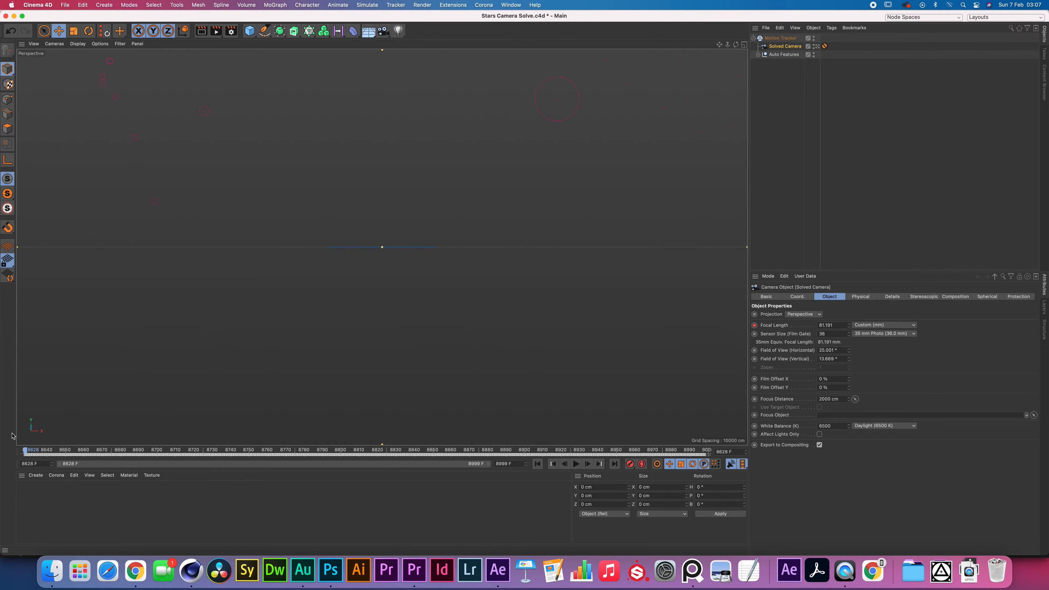
Switch to After Effects, show the Stars Camera Solve.c4d layer in STARS Composite and scrub the shot to check how its markers follow the footage.
mouse_move(25, 452)
mouse_down()
mouse_move(653, 471)
mouse_move(407, 466)
mouse_move(645, 461)
mouse_move(24, 444)
mouse_up()
click(503, 575)
click(84, 135)
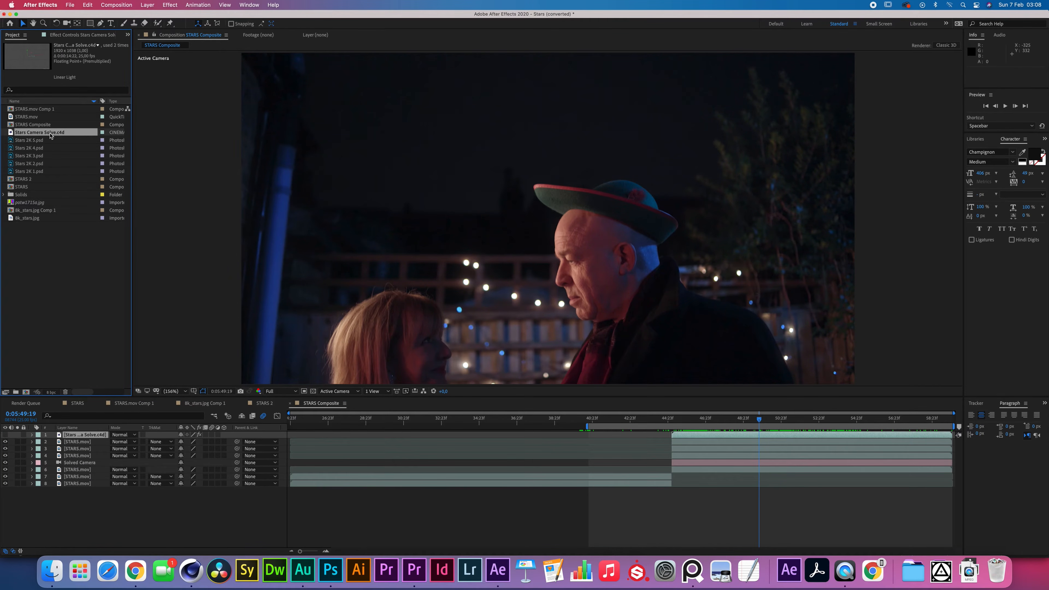
drag(47, 137, 80, 437)
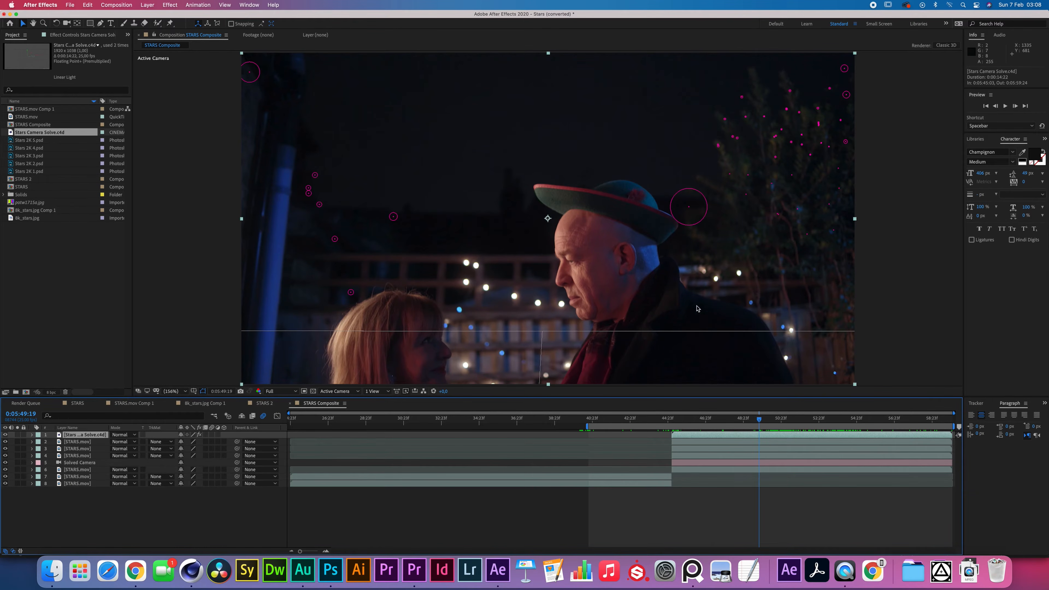
drag(759, 419, 834, 421)
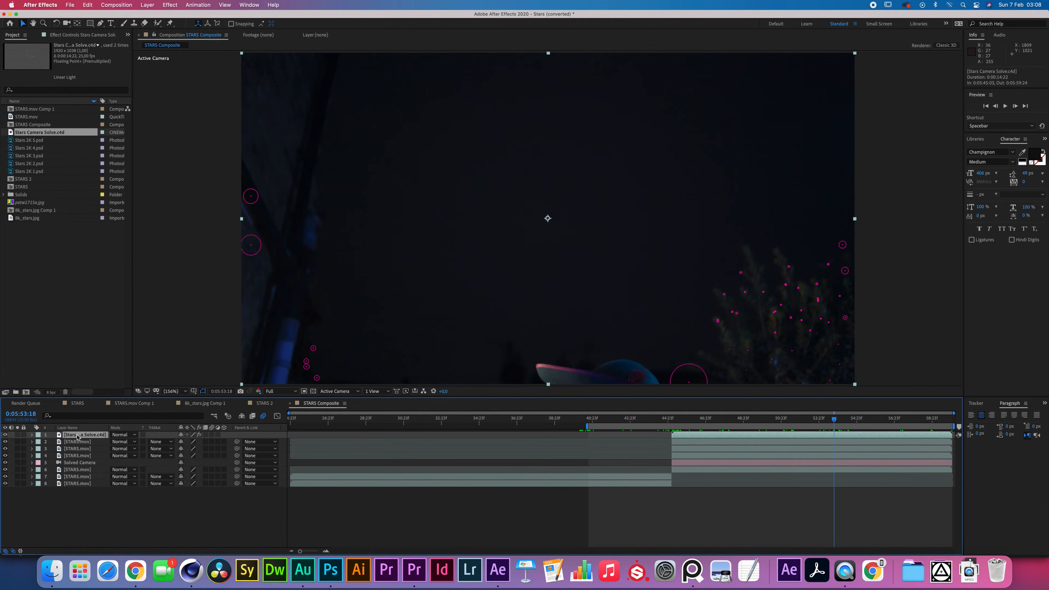
Extract the Cinema 4D scene data from the Stars Camera Solve.c4d layer with Cineware and select the Solved Camera layer.
click(73, 36)
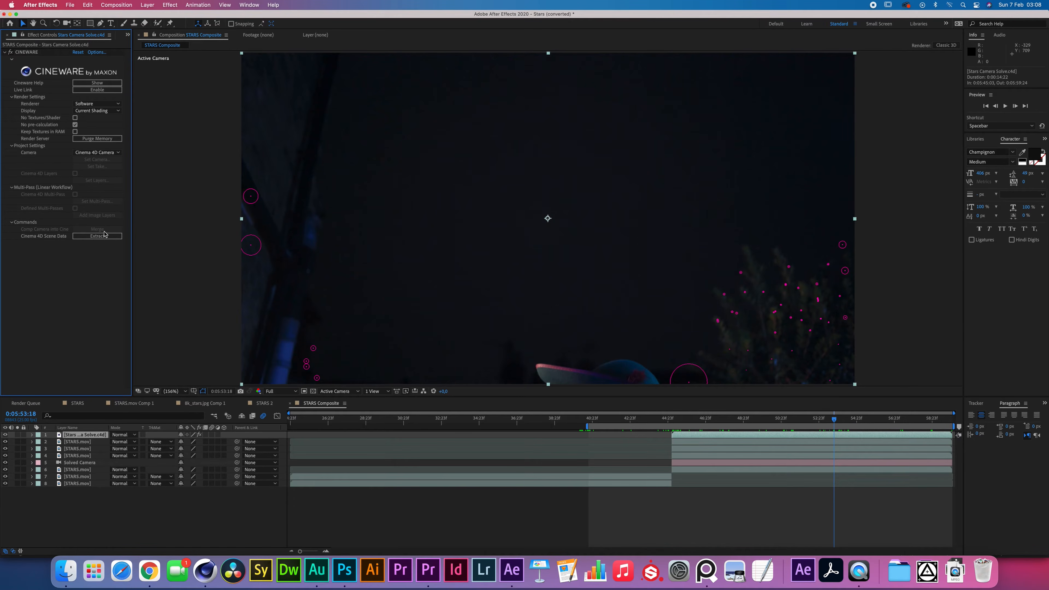
click(102, 238)
click(73, 463)
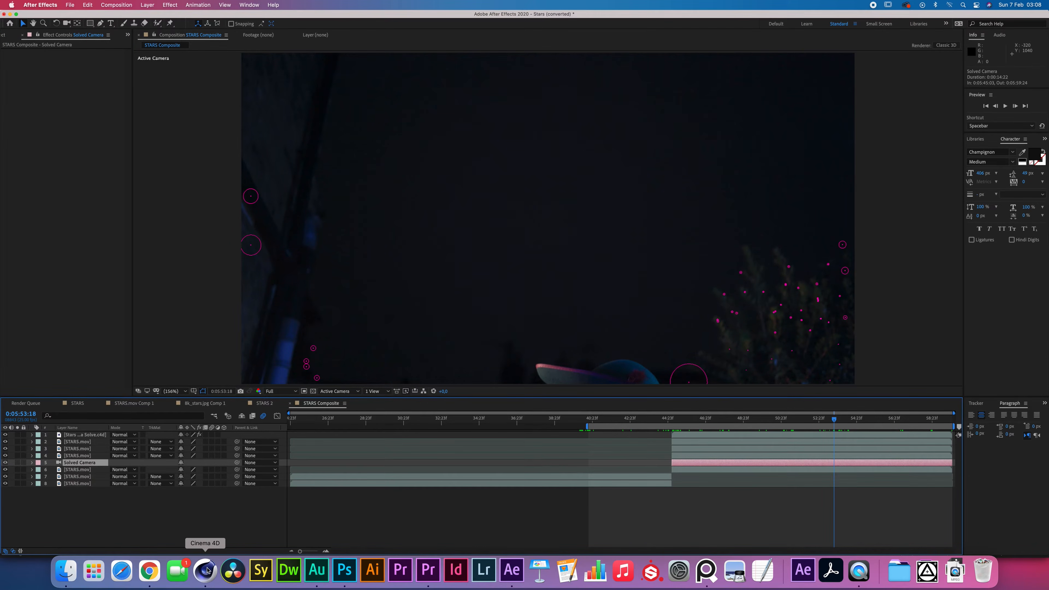
Look at the solved camera scene in Cinema 4D and return to the After Effects composition.
click(205, 571)
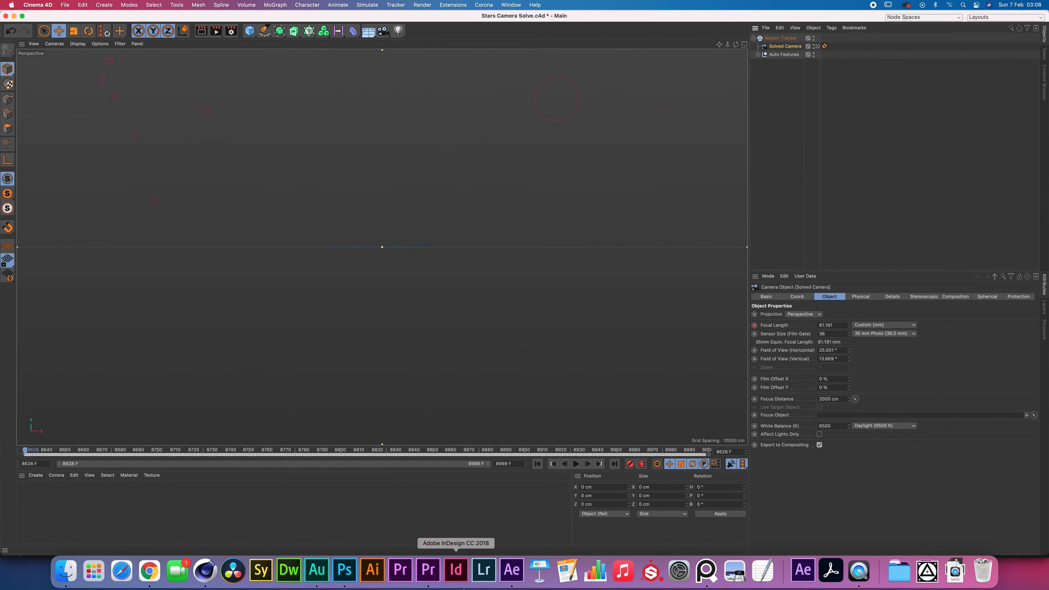
click(511, 571)
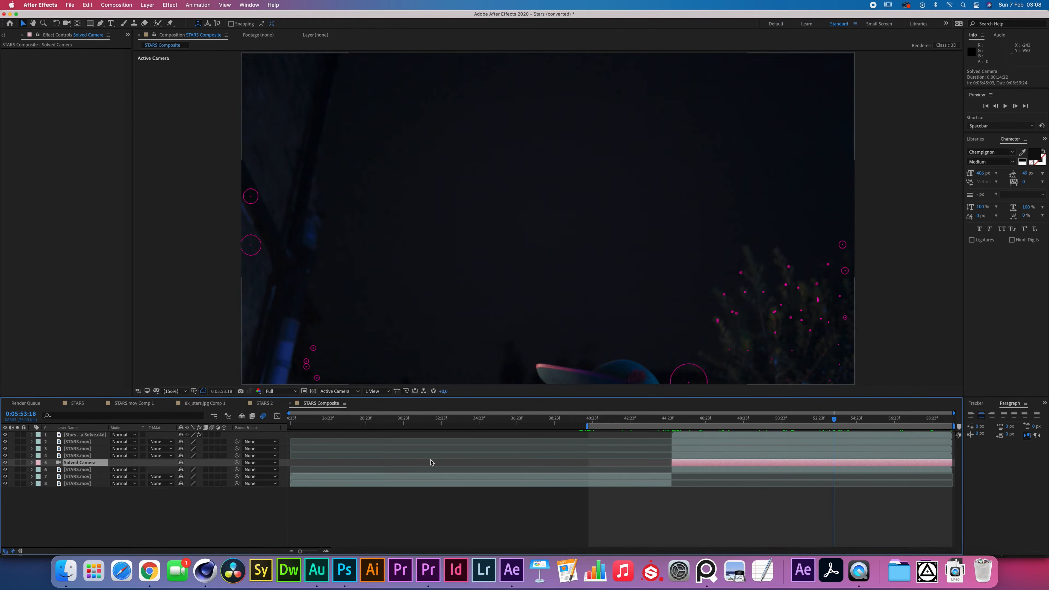
Hide the Stars Camera Solve.c4d layer and move the current time to 0:05:59:07 near the end of the shot.
click(6, 434)
click(83, 434)
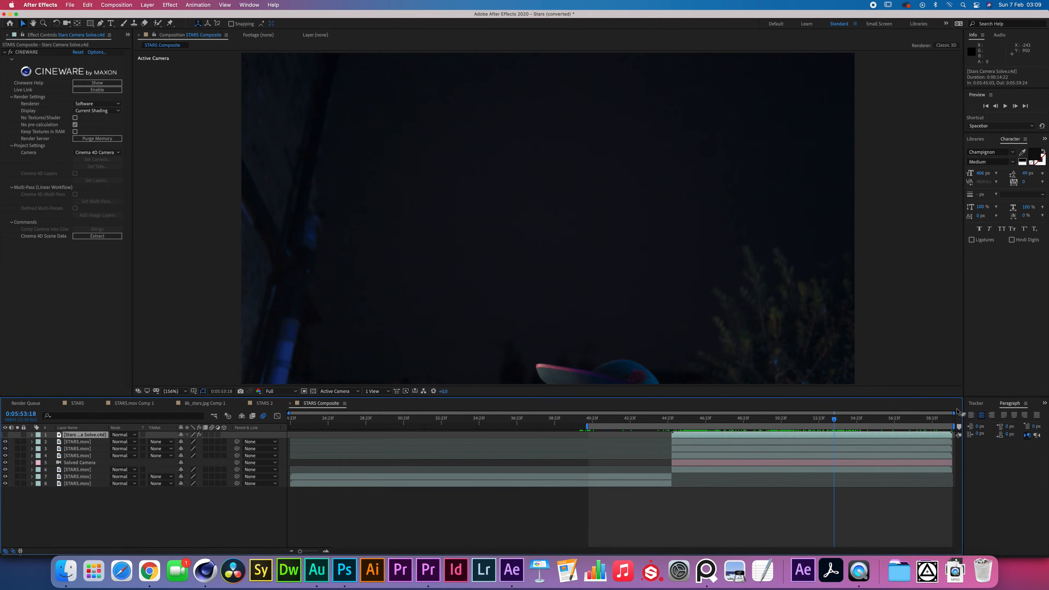
drag(771, 419, 940, 421)
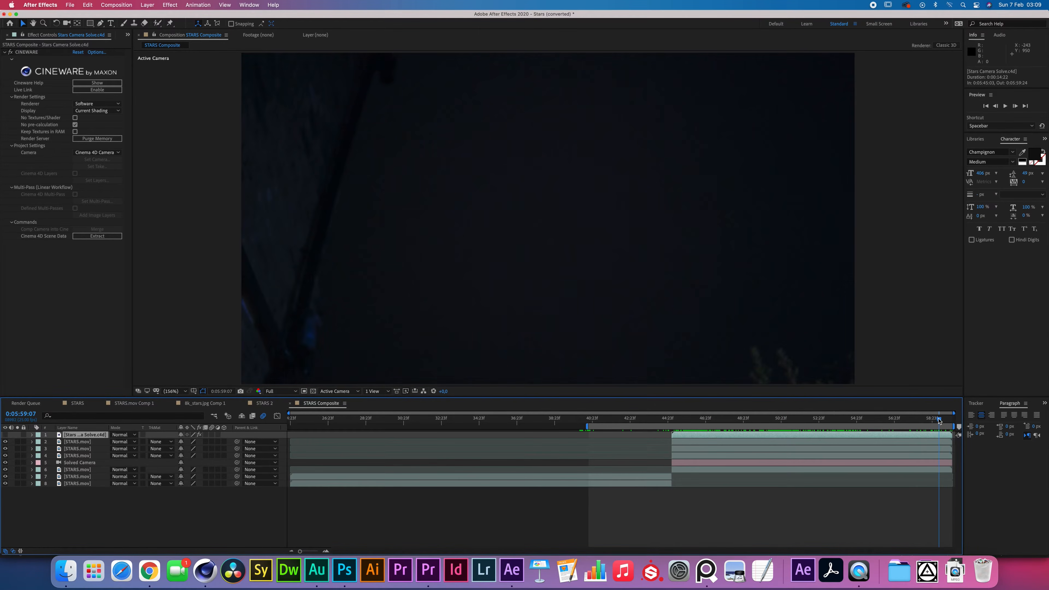
With the three upper STARS.mov layers hidden, show the topmost one again, reveal its mask feather and scrub through the shot.
click(411, 316)
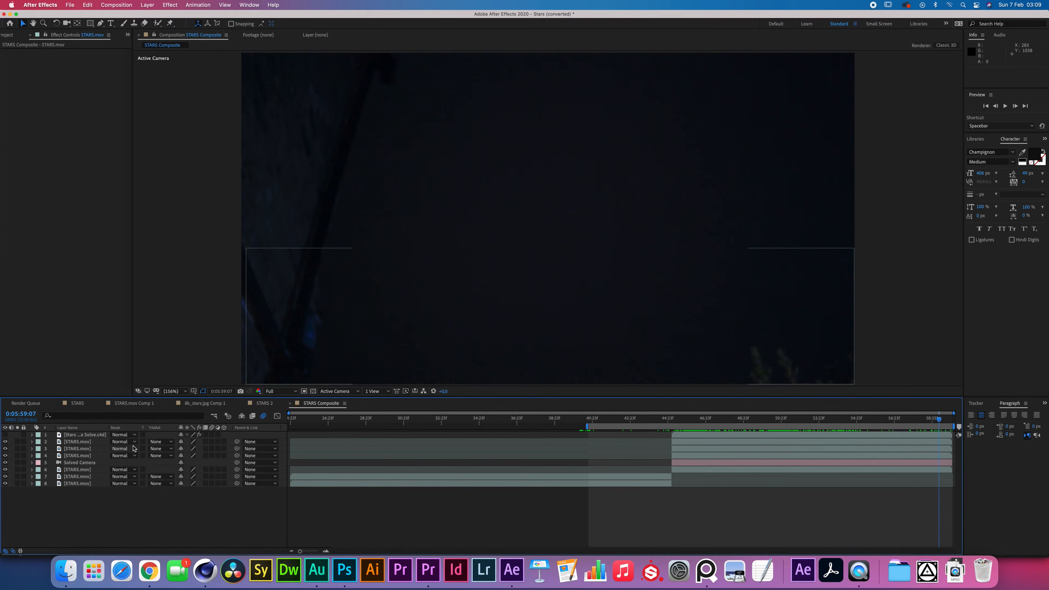
click(77, 441)
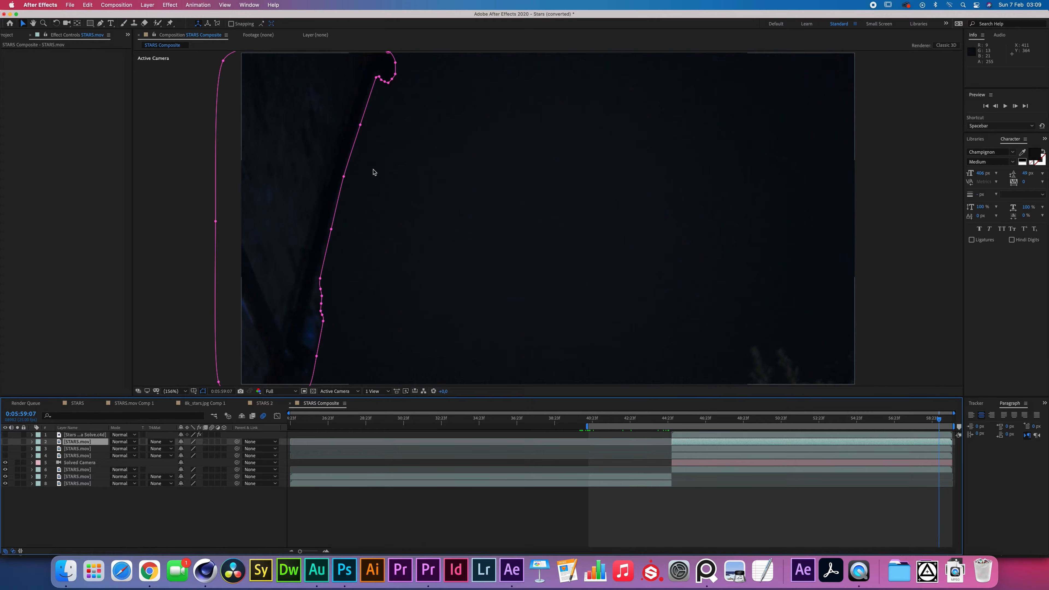
click(5, 441)
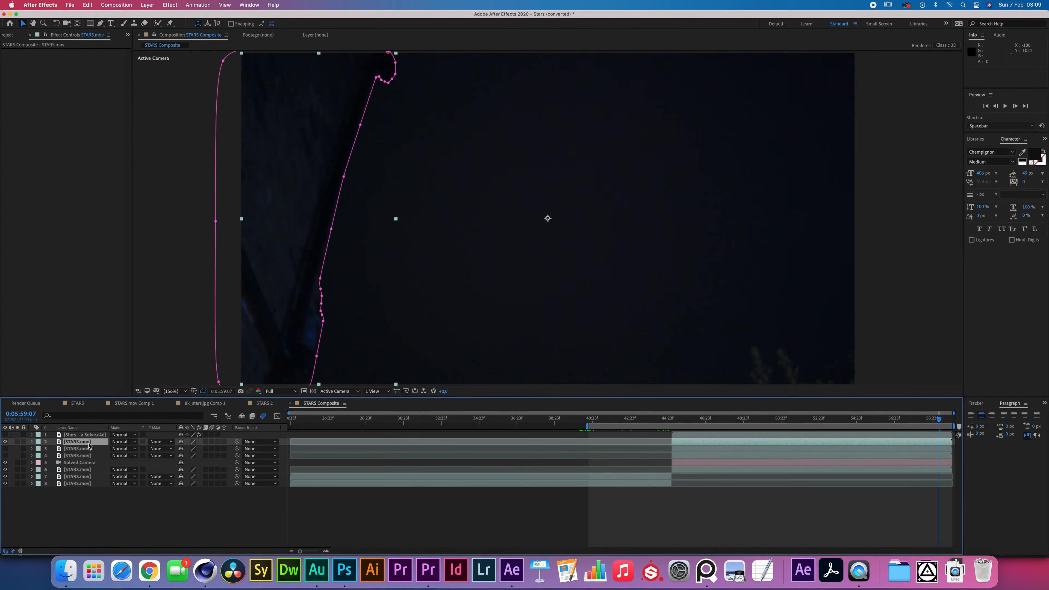
click(88, 443)
key(f)
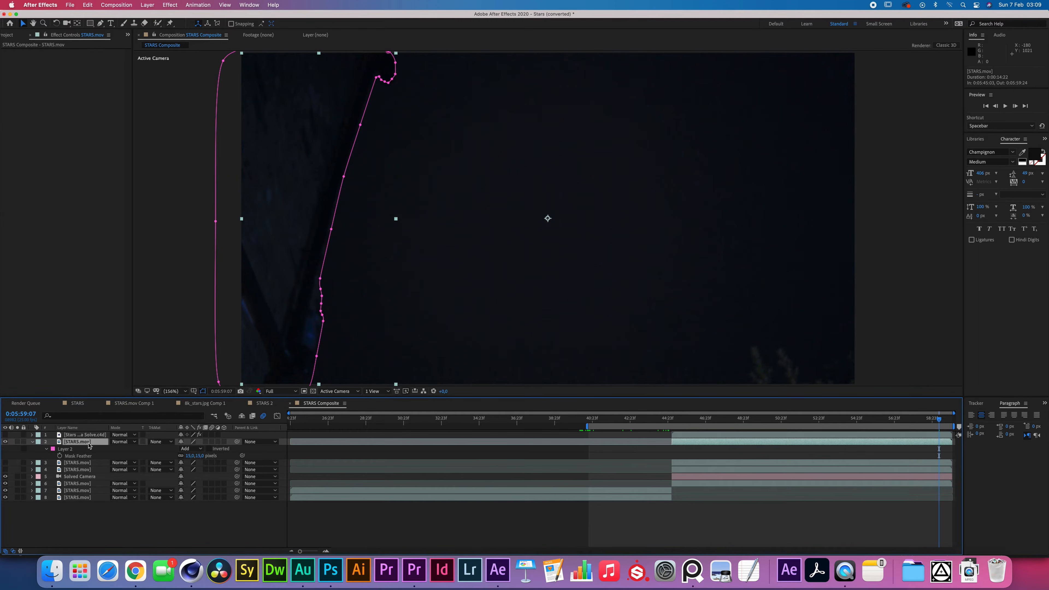
click(145, 452)
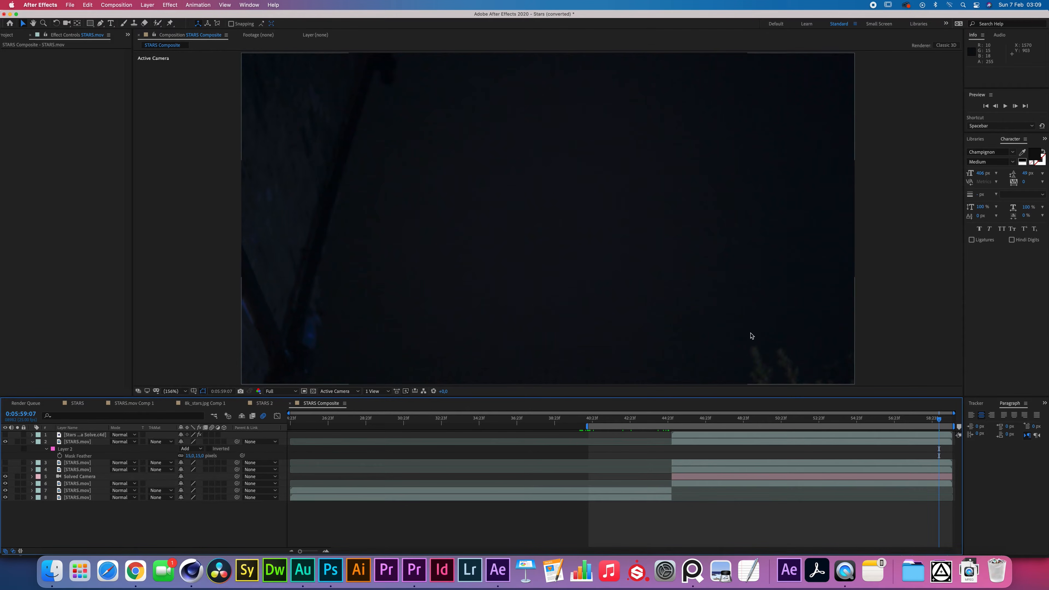
drag(804, 419, 687, 419)
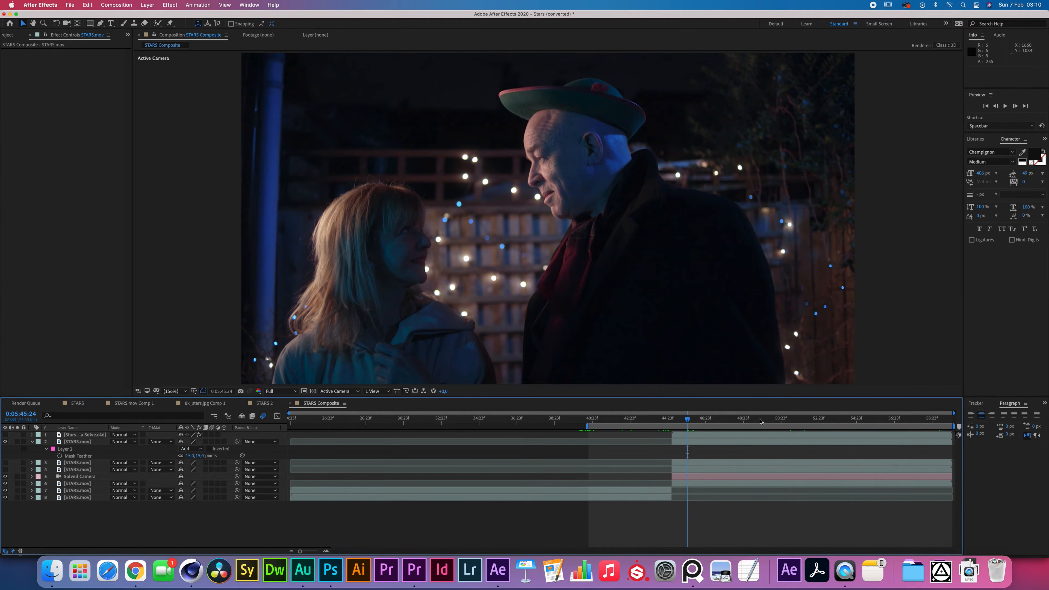
drag(760, 419, 925, 433)
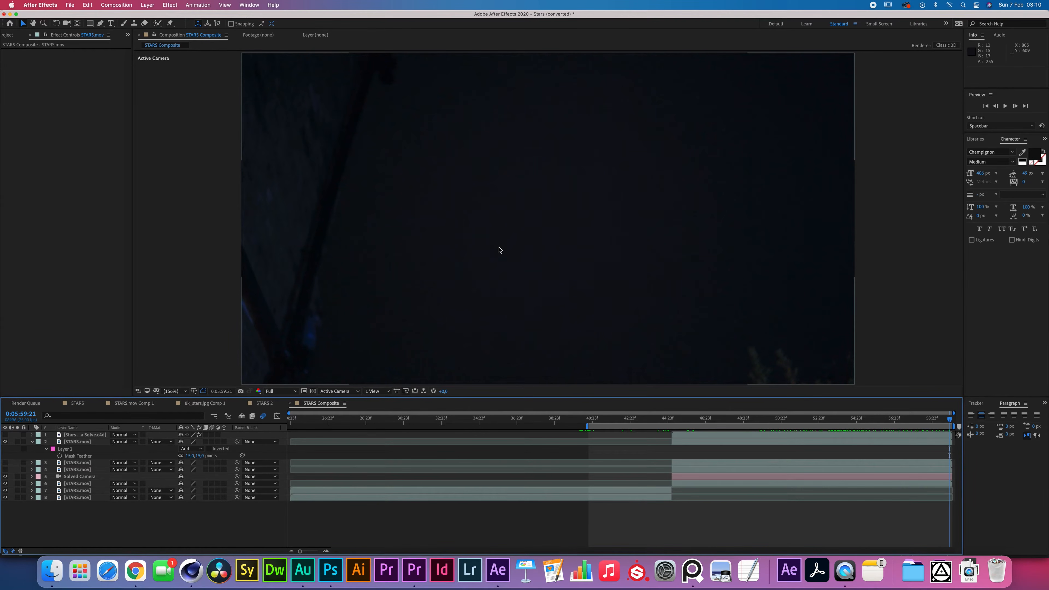
Show the STARS.mov layer holding the wide sky mask at 0:05:53:14 and reveal its mask feather.
click(493, 230)
drag(949, 419, 831, 421)
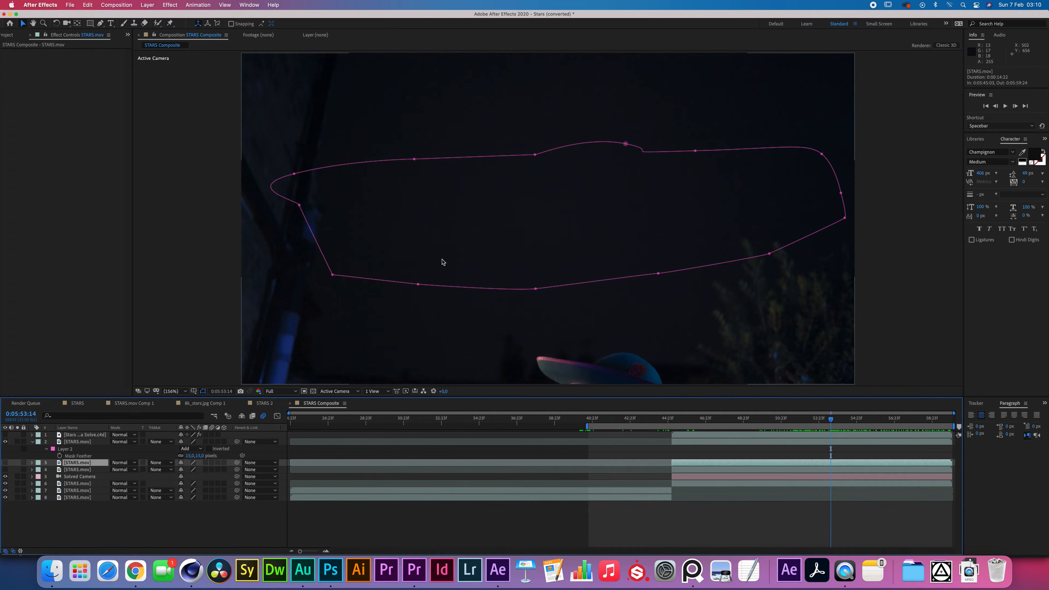
click(5, 462)
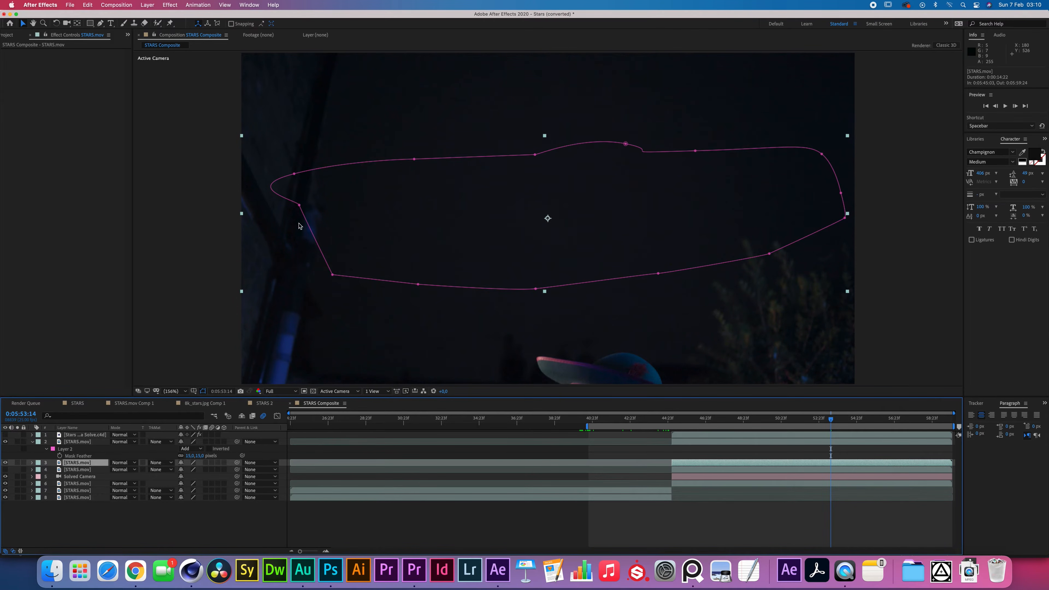
key(f)
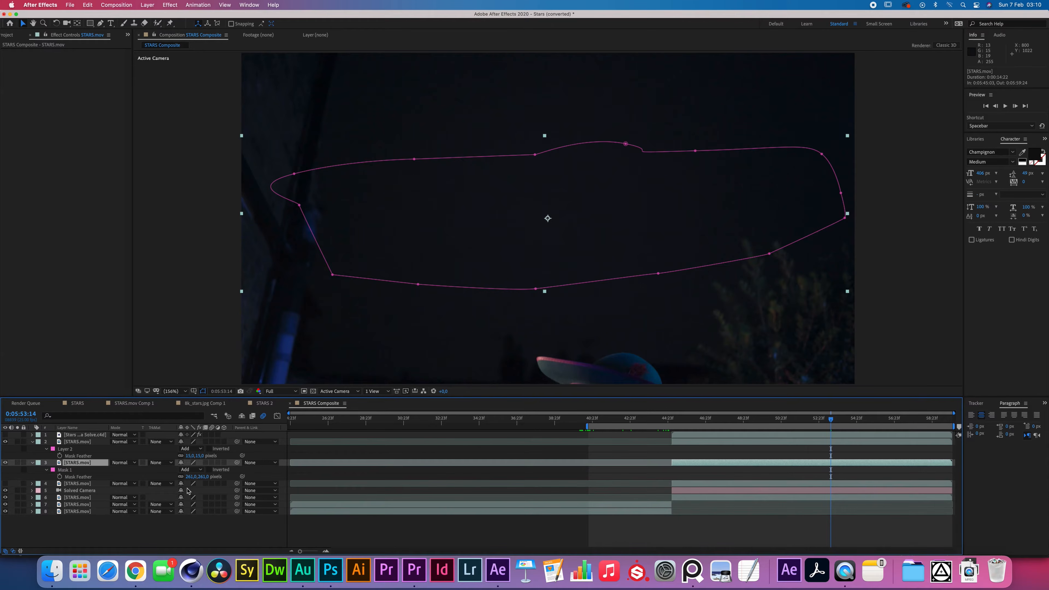
Solo the sky-mask STARS.mov layer and examine its feathered shape against the transparency grid.
click(17, 462)
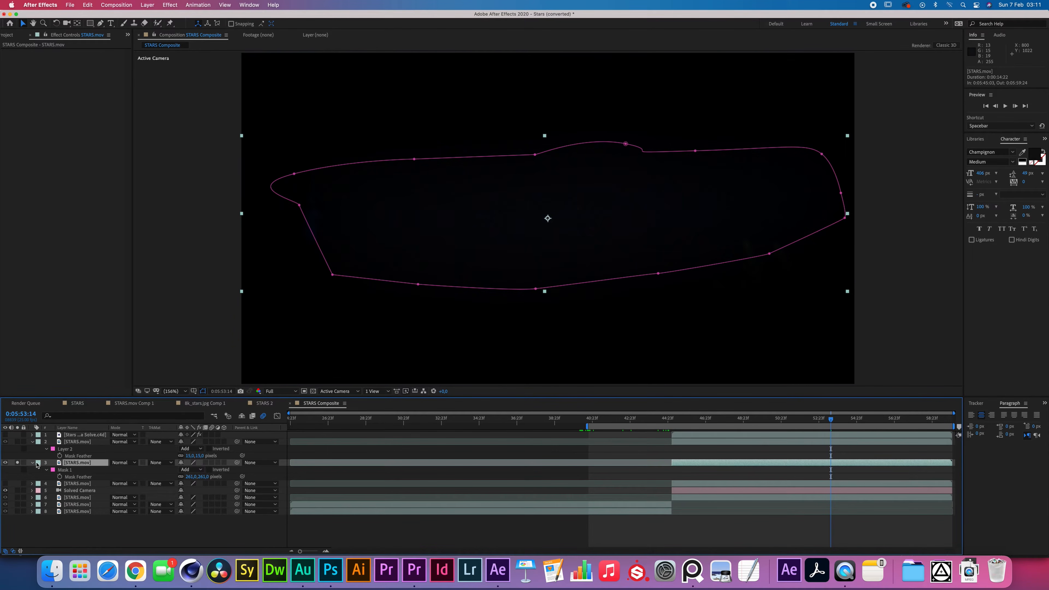
click(313, 391)
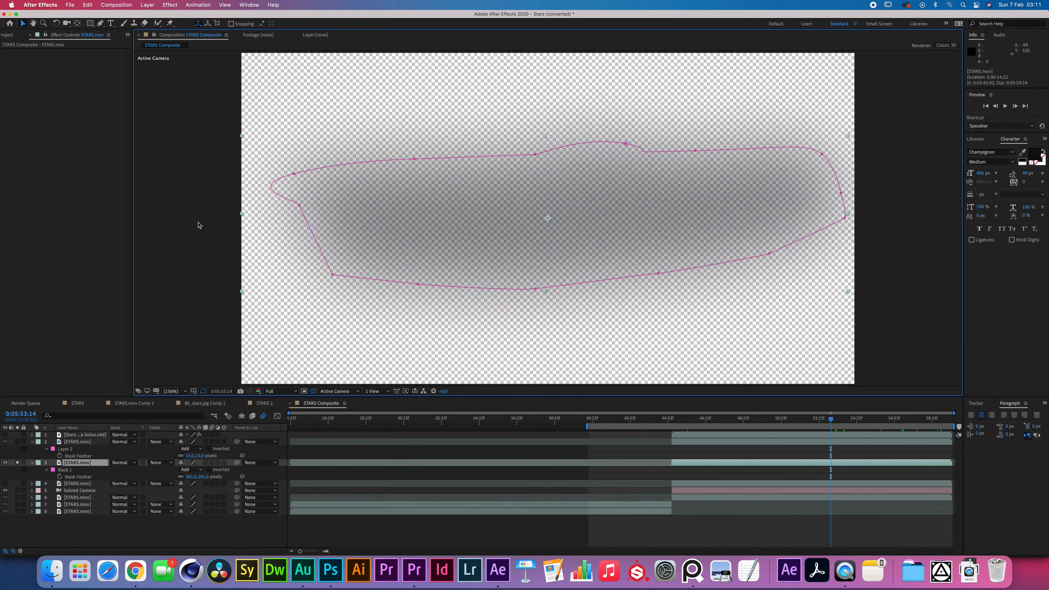
key(super+shift+a)
Solo the unmasked STARS.mov layer 4, reveal its opacity and examine its transparency at 0:05:46:06 and 0:05:52:19.
key(comma)
key(comma)
key(comma)
key(comma)
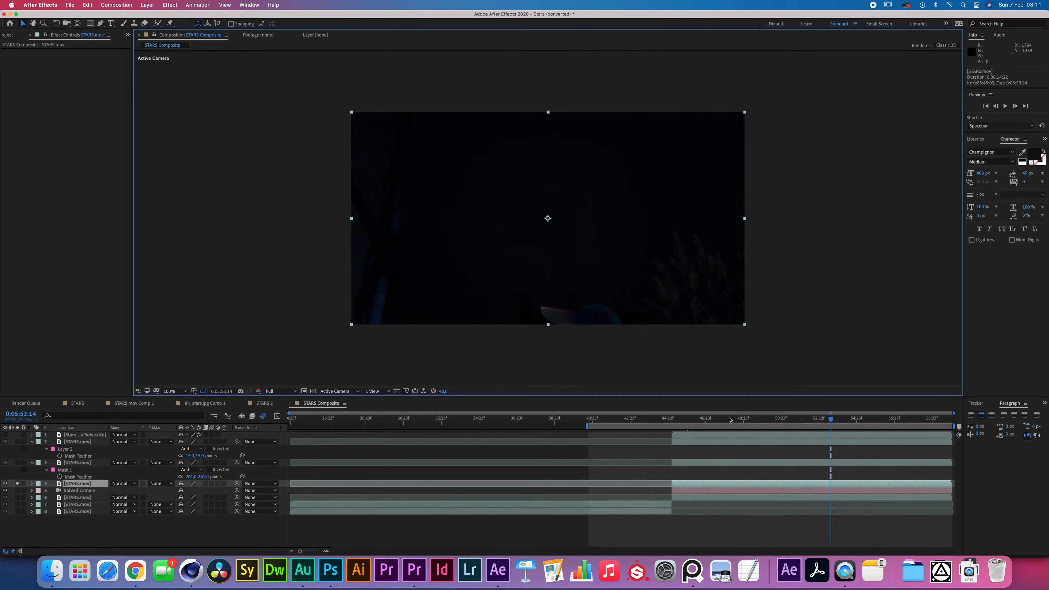
click(692, 418)
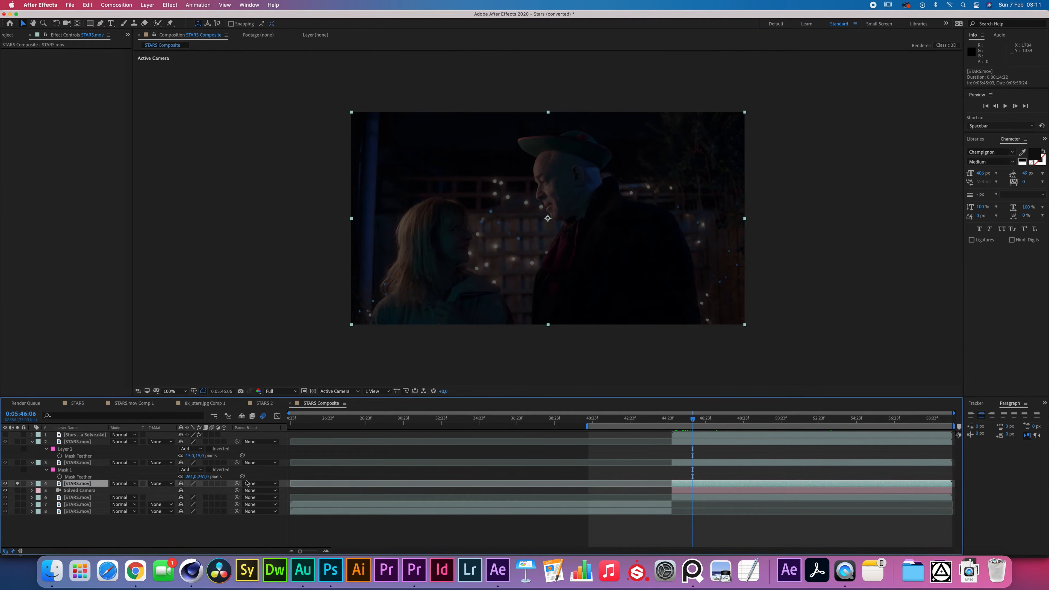
key(t)
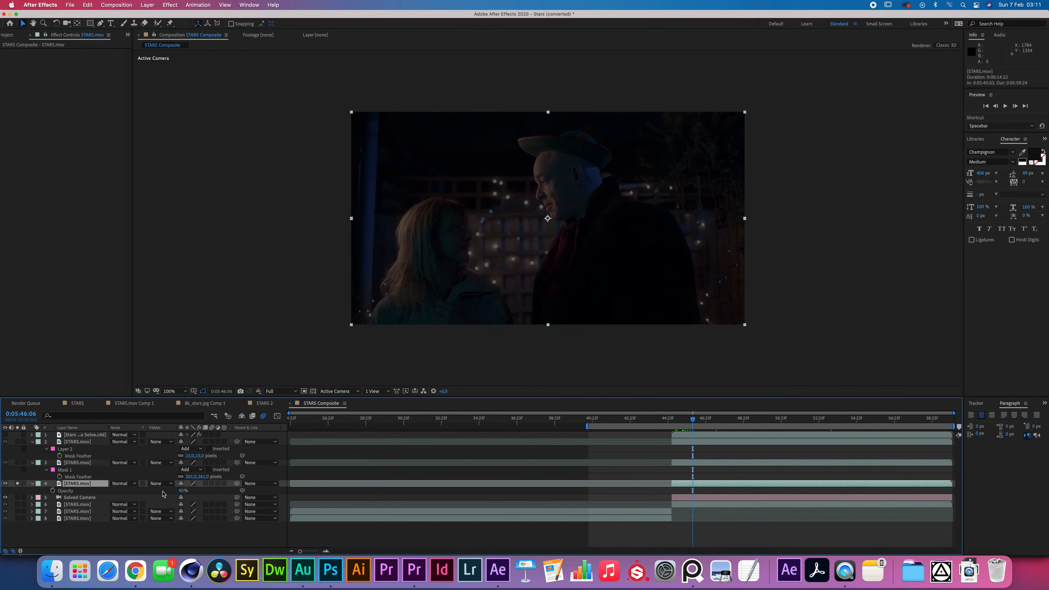
click(816, 420)
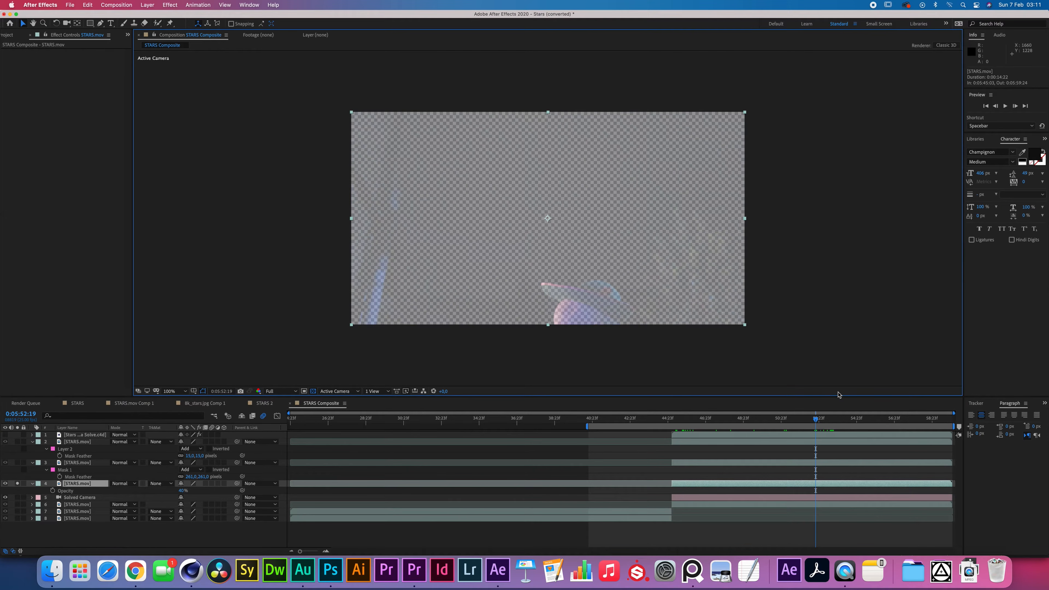
Solo STARS.mov layers 2 and 3 as well and scrub to 0:05:55:16 to examine the three layers combined.
click(18, 463)
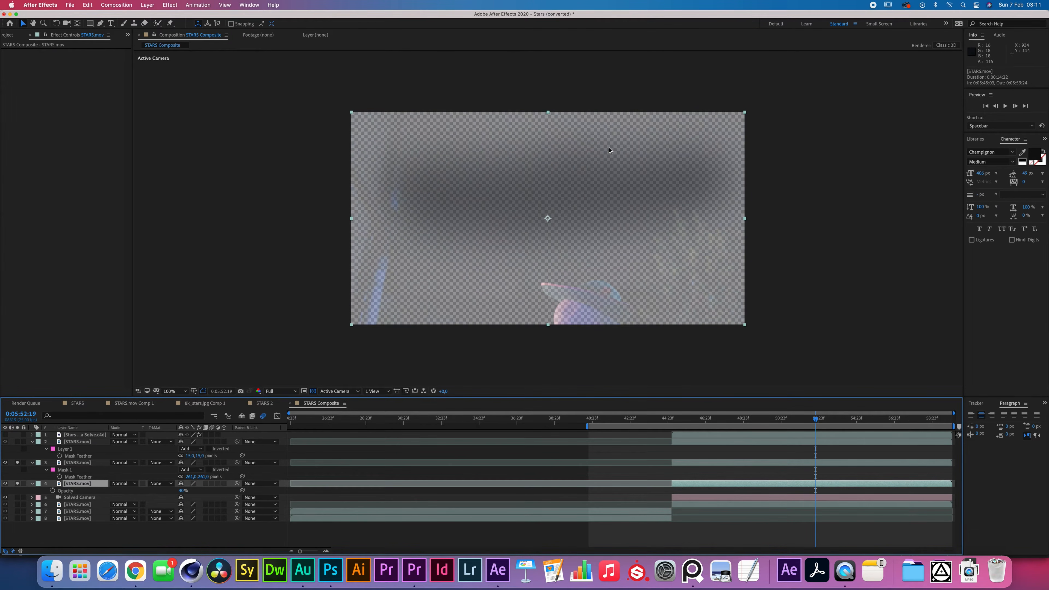
click(17, 442)
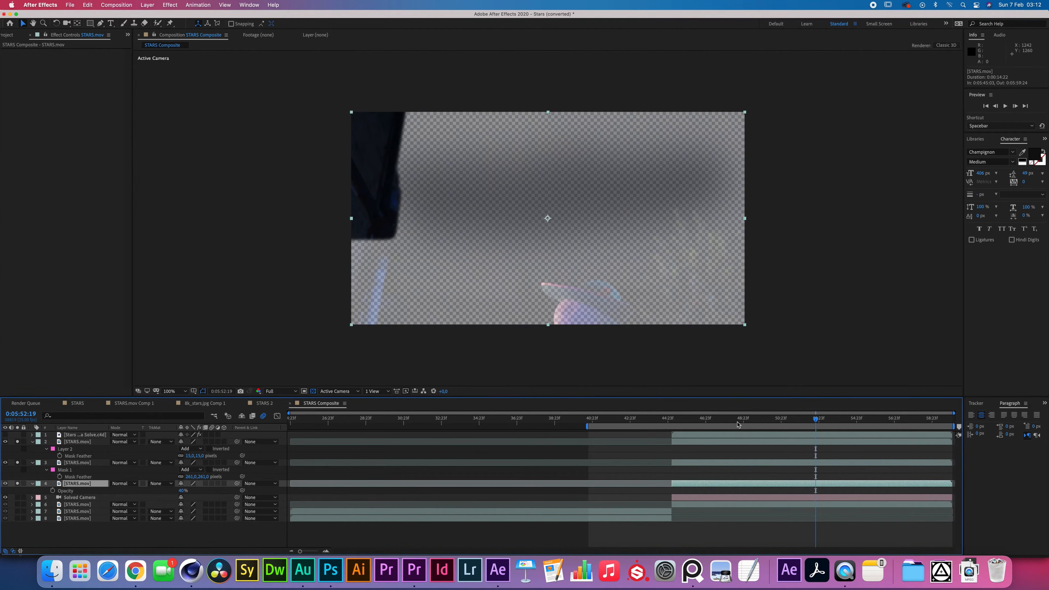
drag(833, 421, 865, 415)
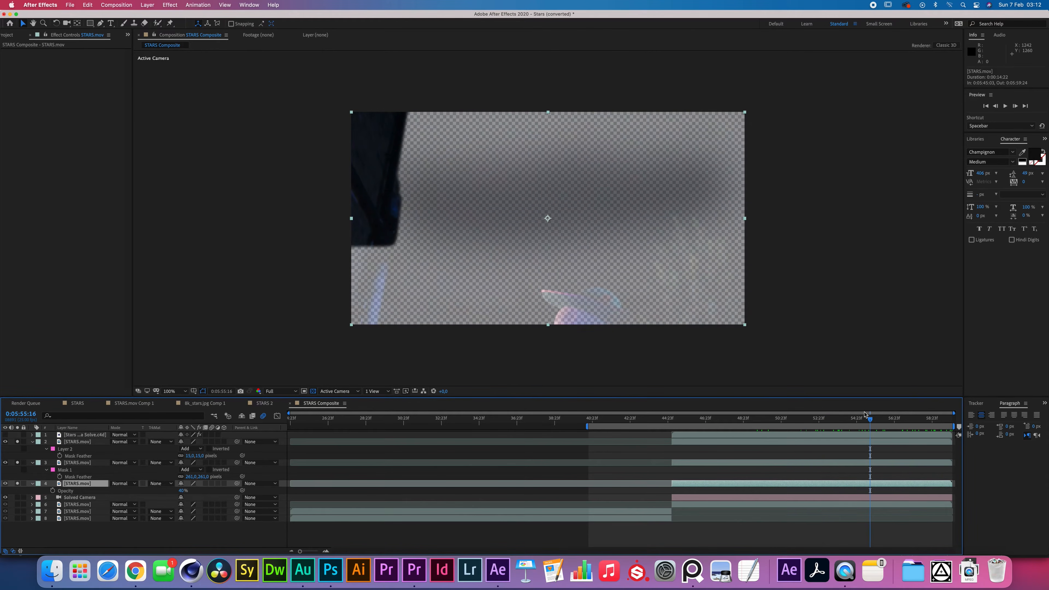
Turn off solo for layers 2 to 4, collapse their properties and move the current time to 0:05:56:23.
drag(17, 483, 21, 440)
click(120, 524)
key(u)
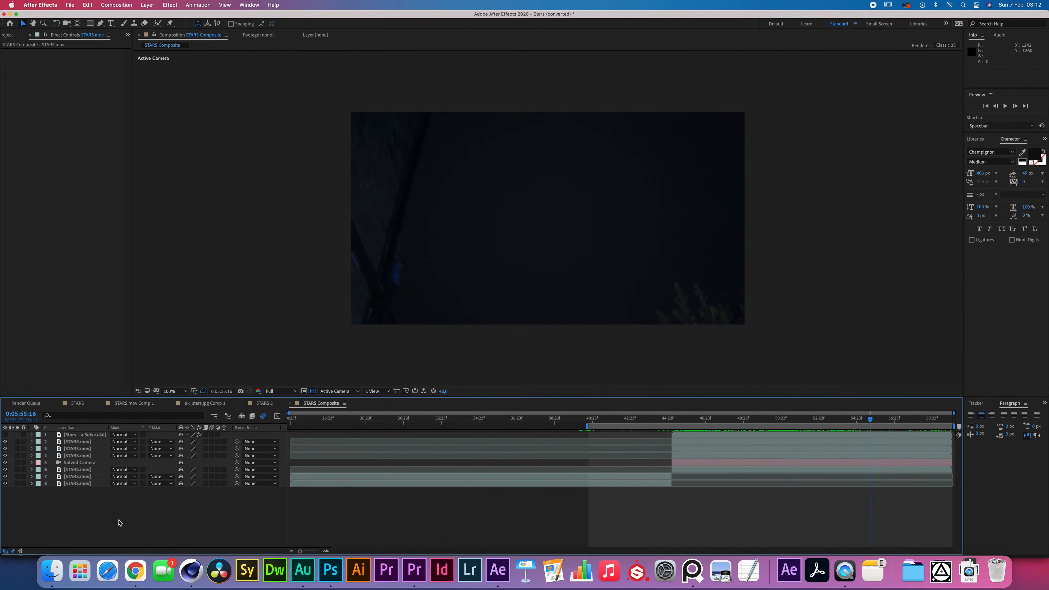
drag(872, 420, 895, 418)
Import Organic Starfield Backplate 20.exr through 34.exr from the Starfield Backplates folder into the project.
click(9, 35)
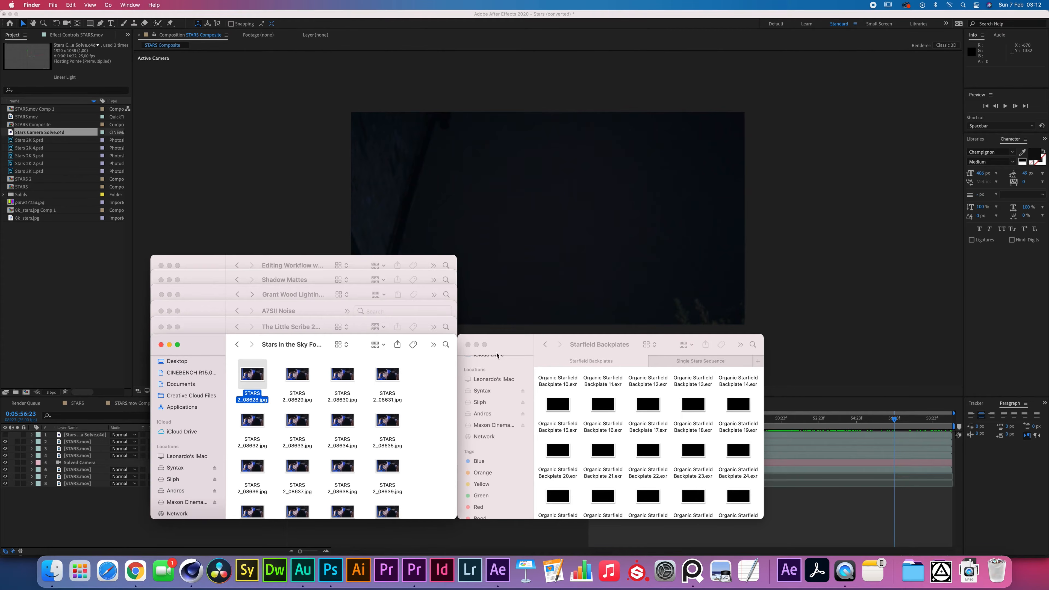
drag(497, 354, 224, 359)
scroll(278, 429, down, 3)
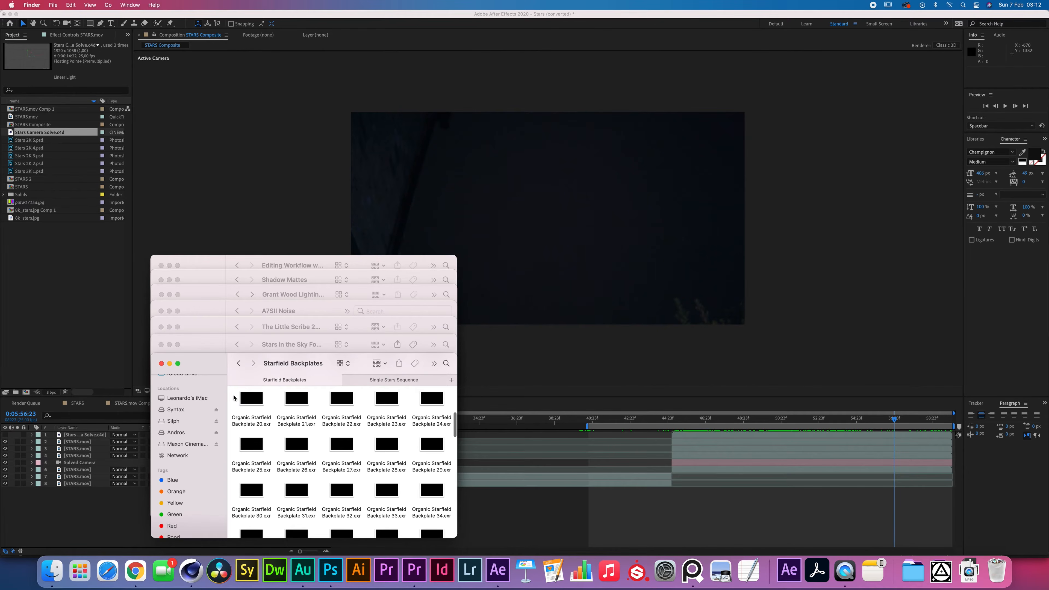
drag(233, 398, 67, 297)
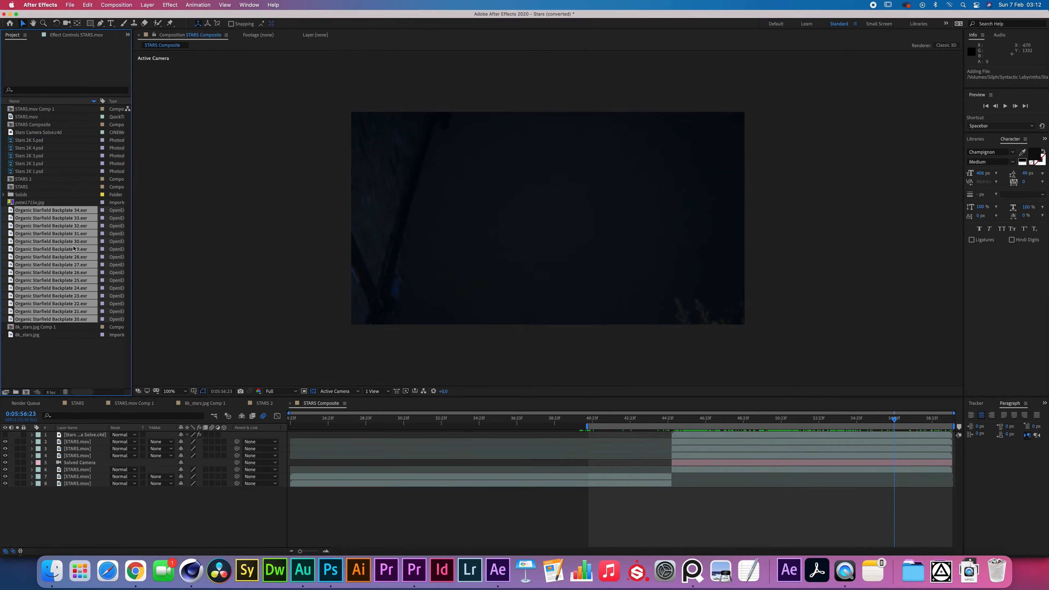
Add Organic Starfield Backplate 20.exr to STARS Composite directly beneath the Stars Camera Solve.c4d layer.
click(70, 319)
drag(69, 319, 77, 442)
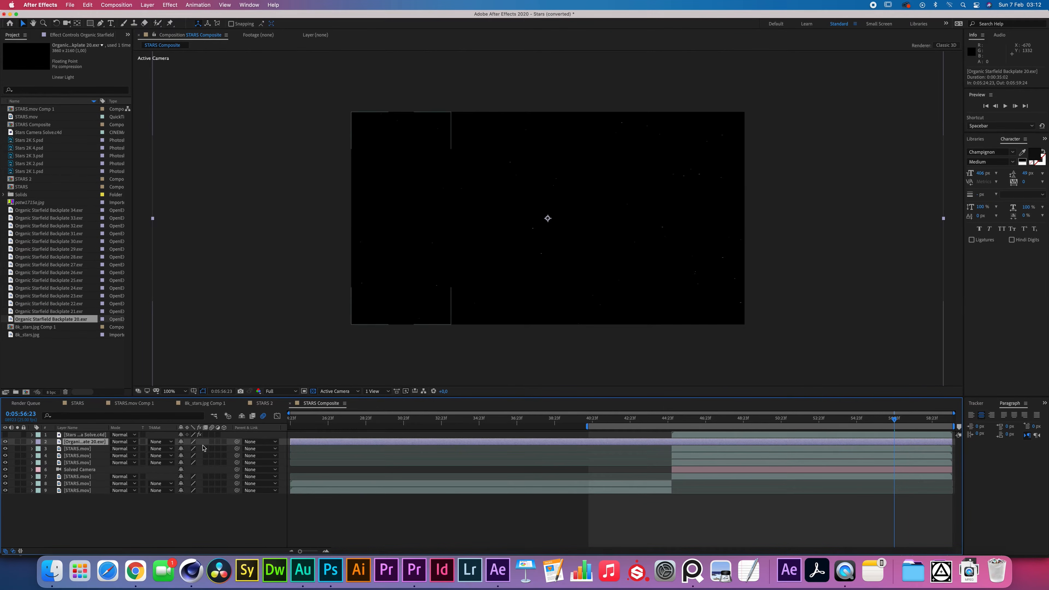
Make the Organic Starfield Backplate 20.exr layer 3D and set its Z position to 50000.
click(223, 442)
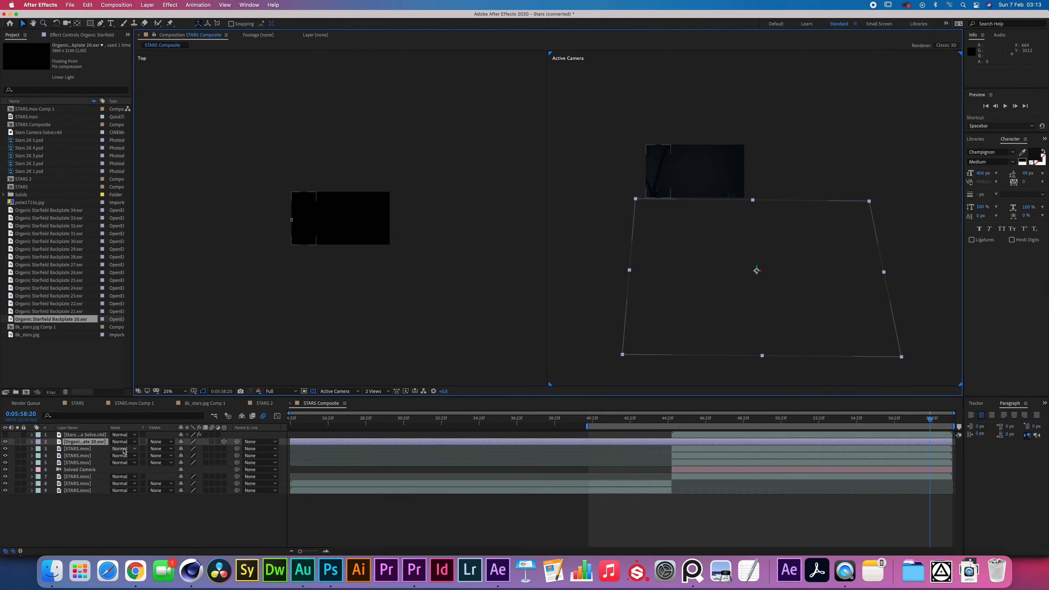
key(p)
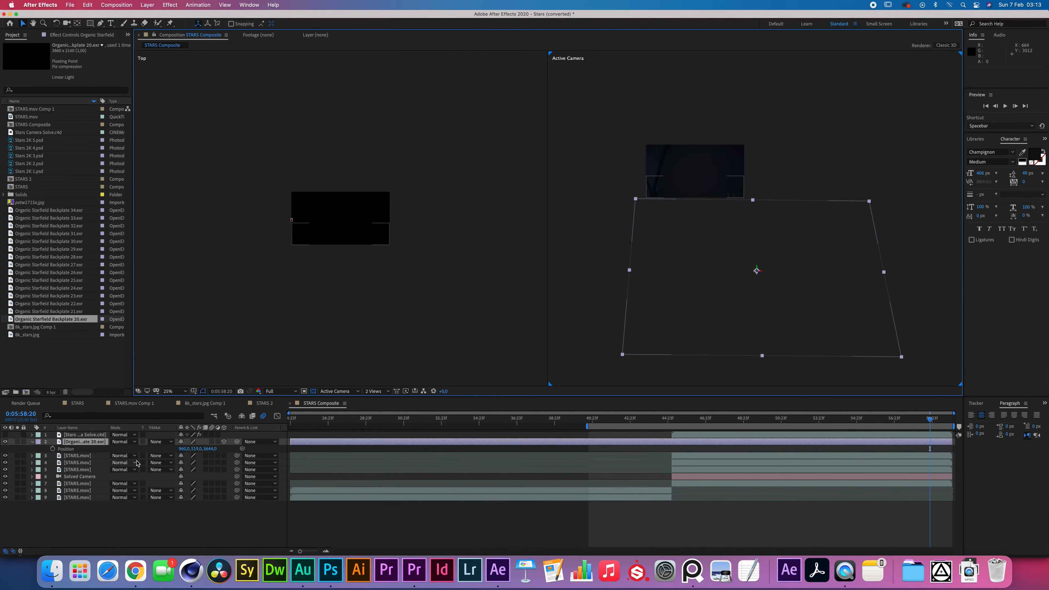
drag(201, 449, 482, 445)
click(210, 449)
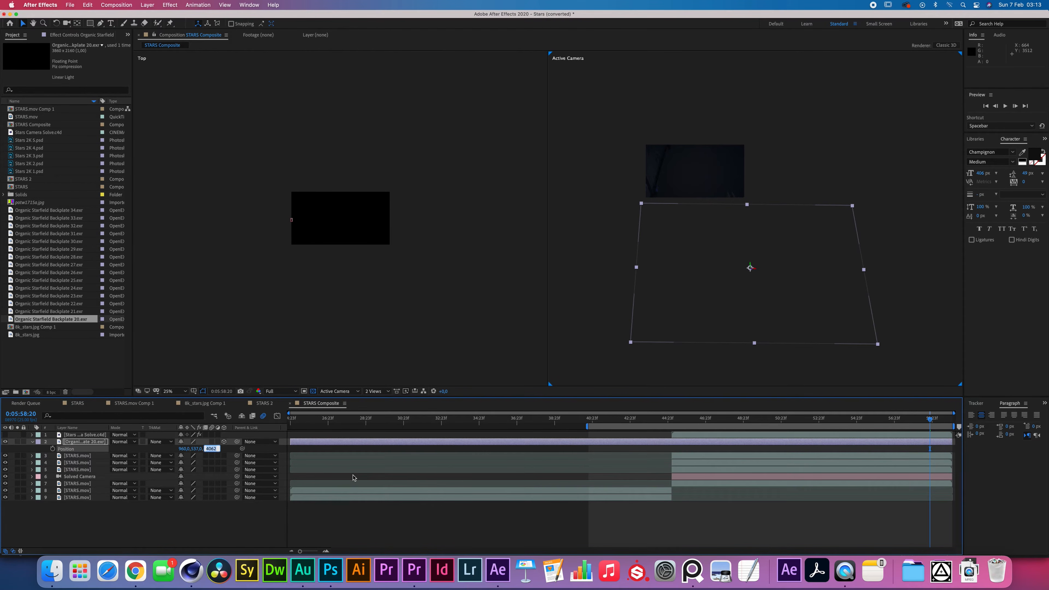
key(Return)
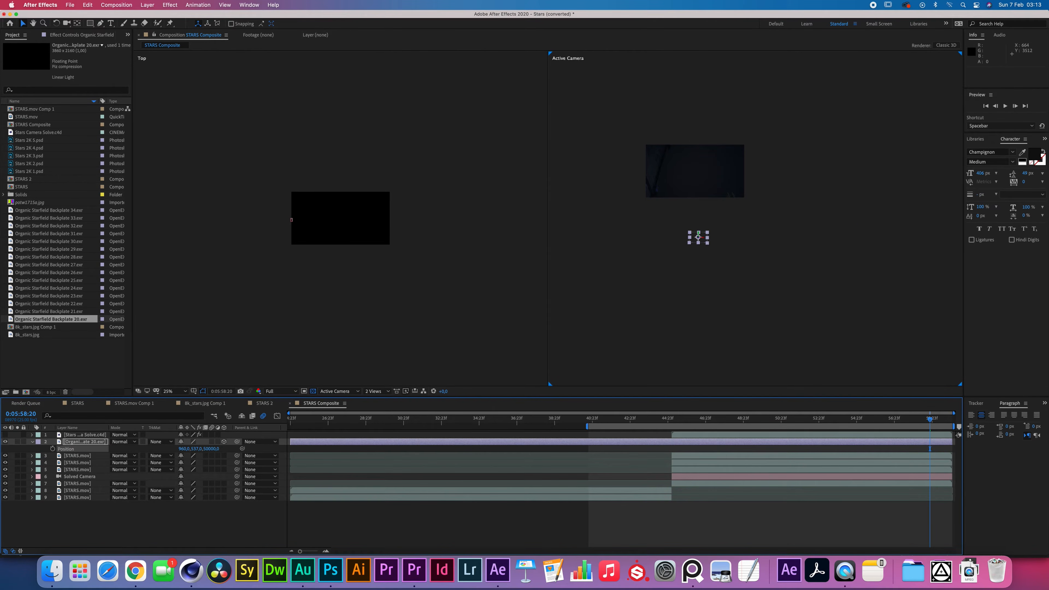
Move the backplate into the middle of the Active Camera frame, at about 332.7, -14586.7, 50000, and return to a single view.
key(period)
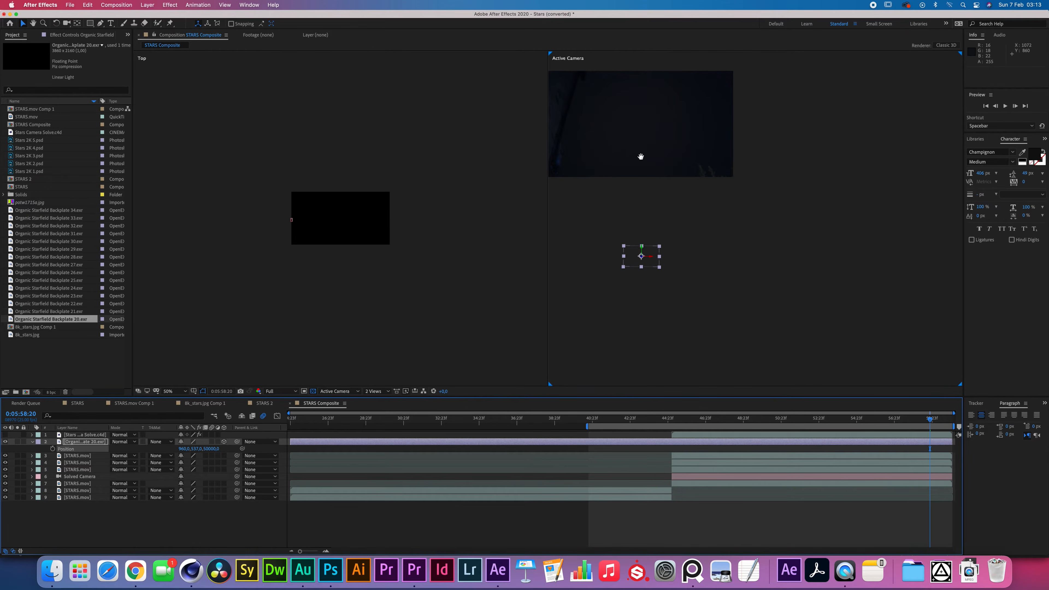
drag(640, 157, 756, 227)
key(v)
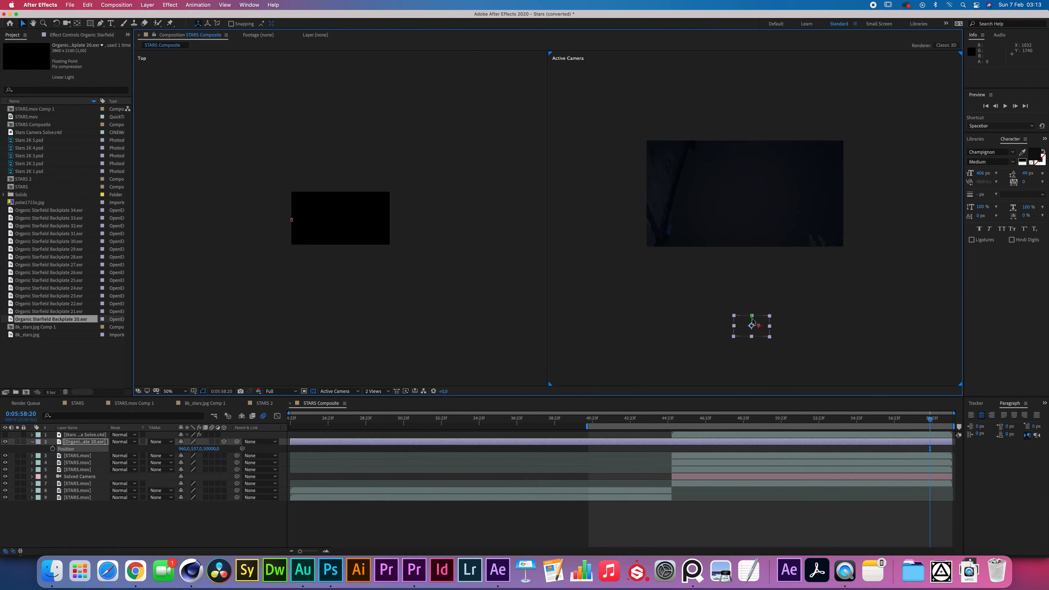
drag(755, 320, 755, 20)
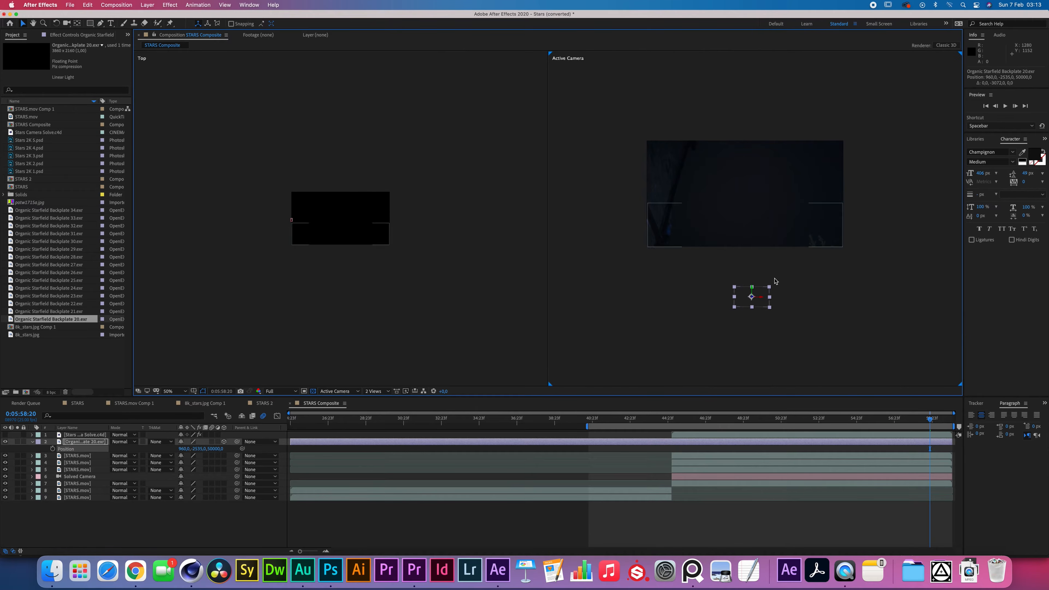
drag(762, 304, 756, 183)
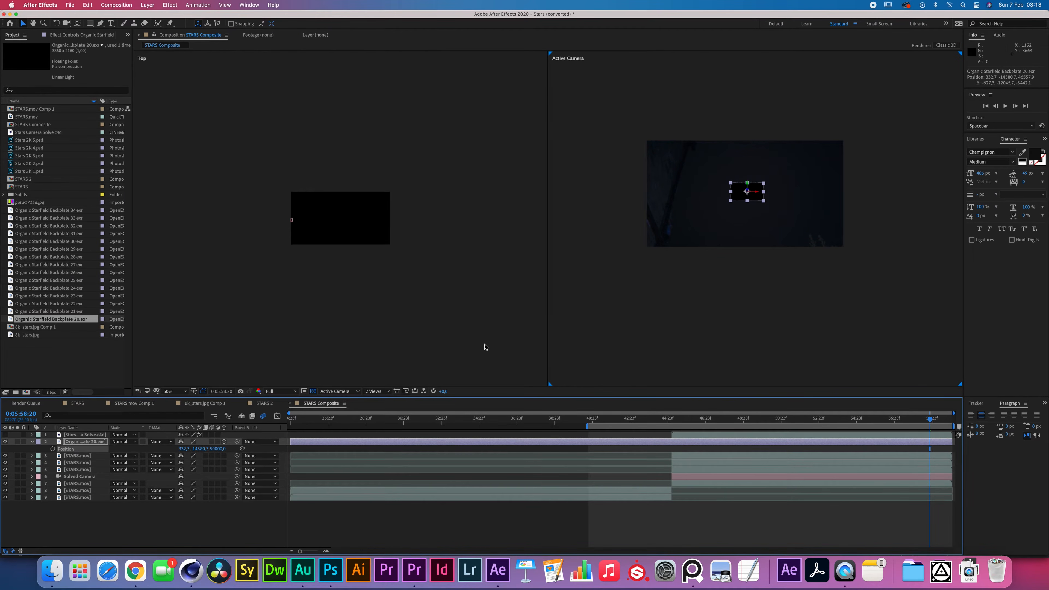
click(375, 391)
click(382, 420)
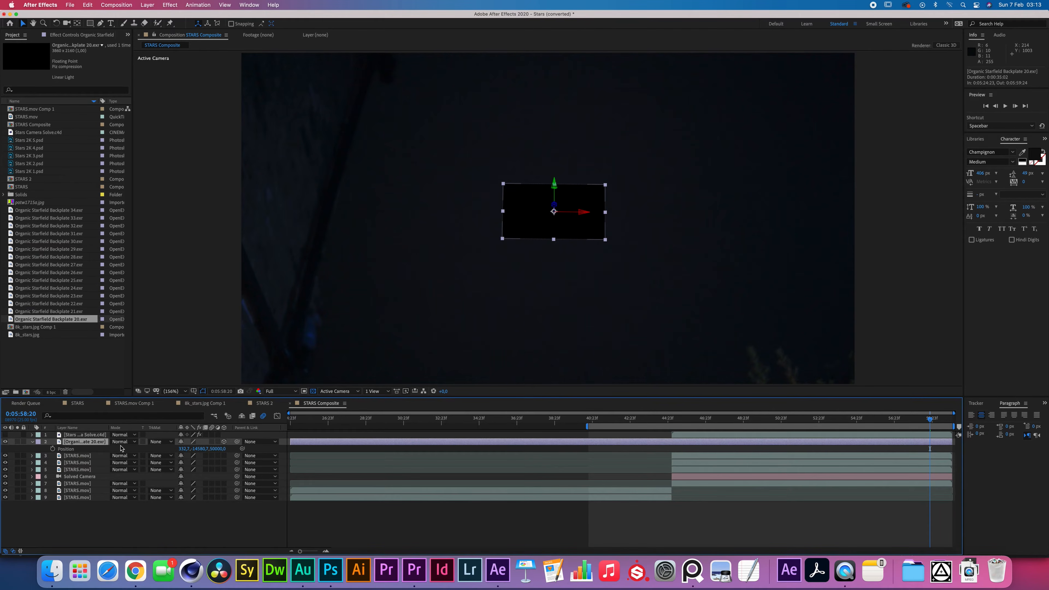
Adjust the backplate's rotation slightly and scale it to about 521% so it covers most of the sky.
key(r)
drag(192, 449, 188, 448)
key(s)
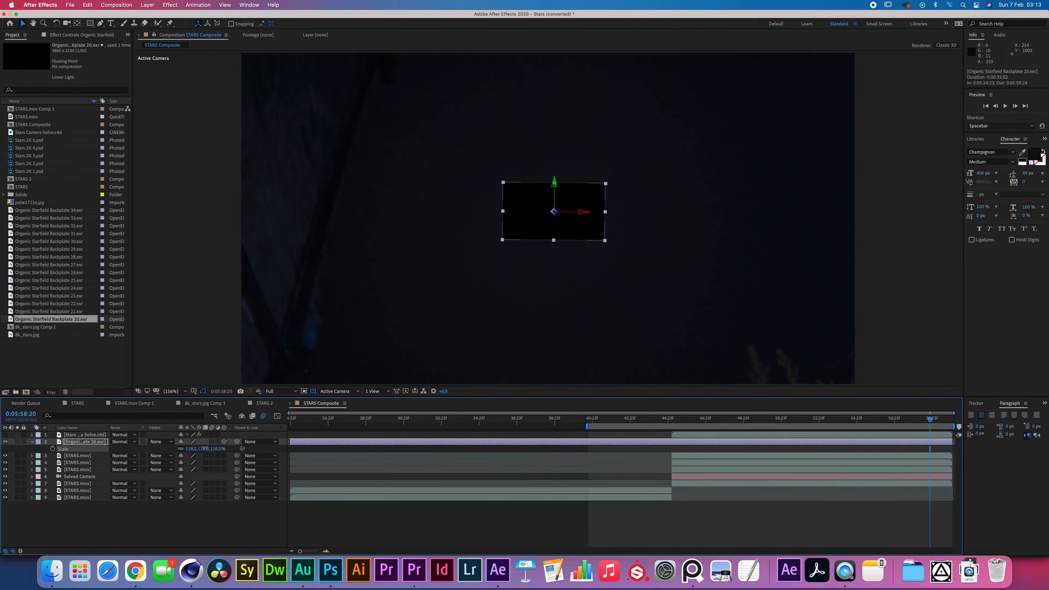
drag(191, 449, 358, 448)
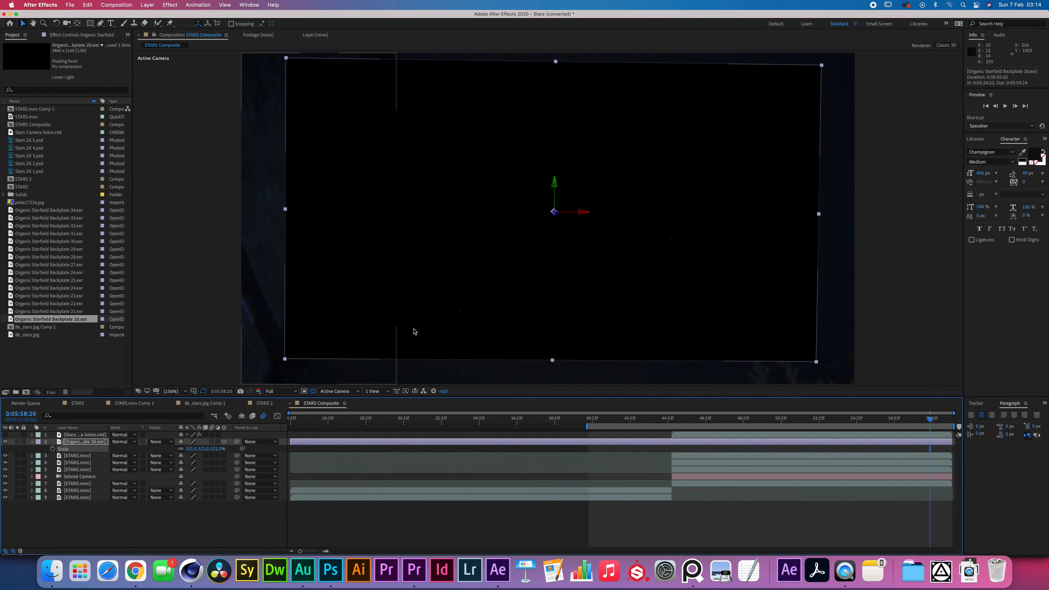
click(267, 520)
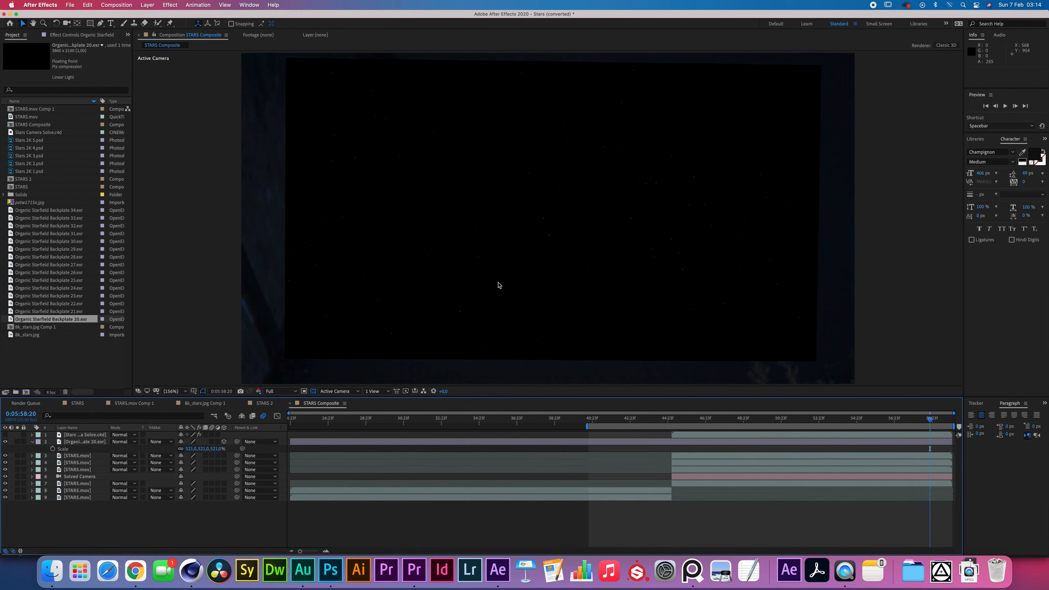
Set the blending mode of the Organic Starfield Backplate 20.exr layer to Add.
click(95, 442)
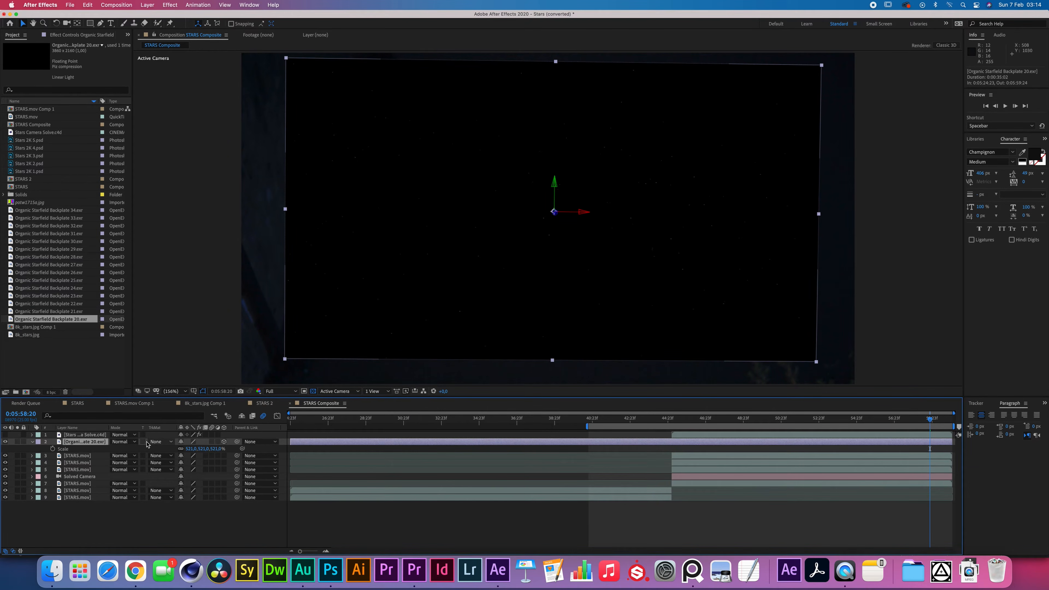
click(122, 441)
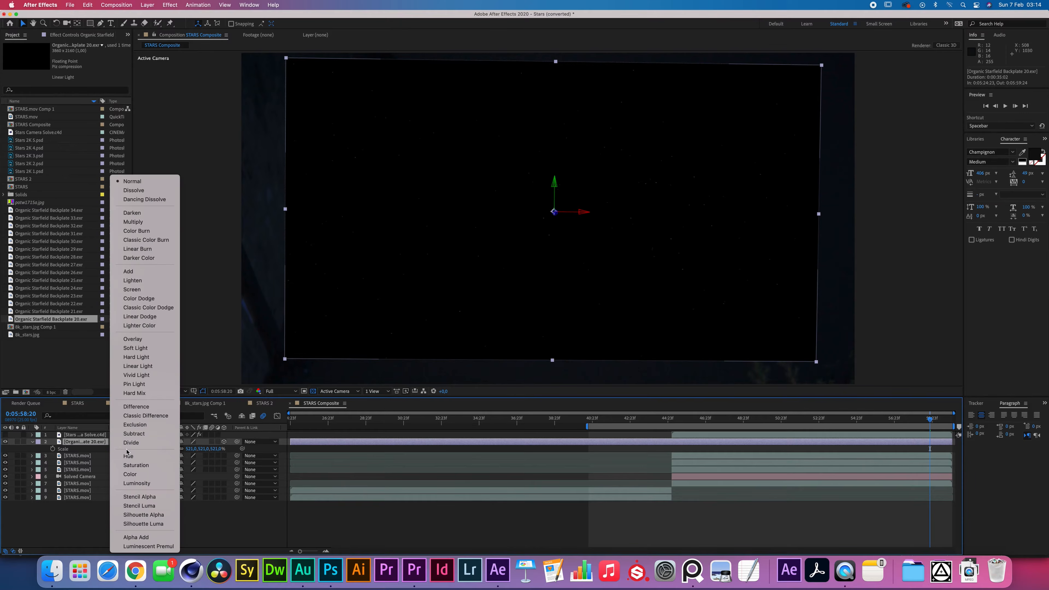
click(143, 273)
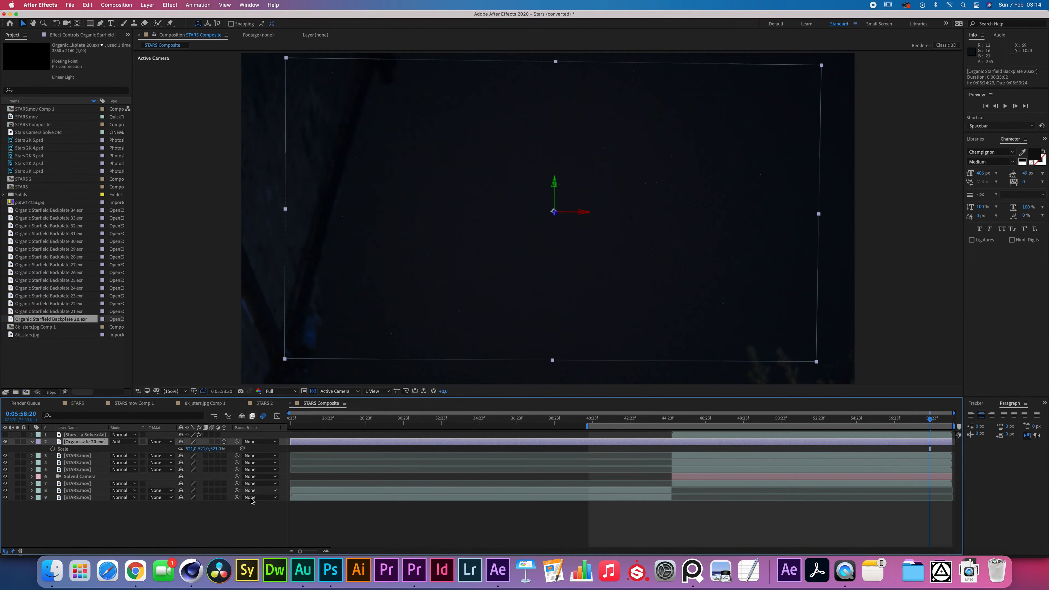
click(252, 509)
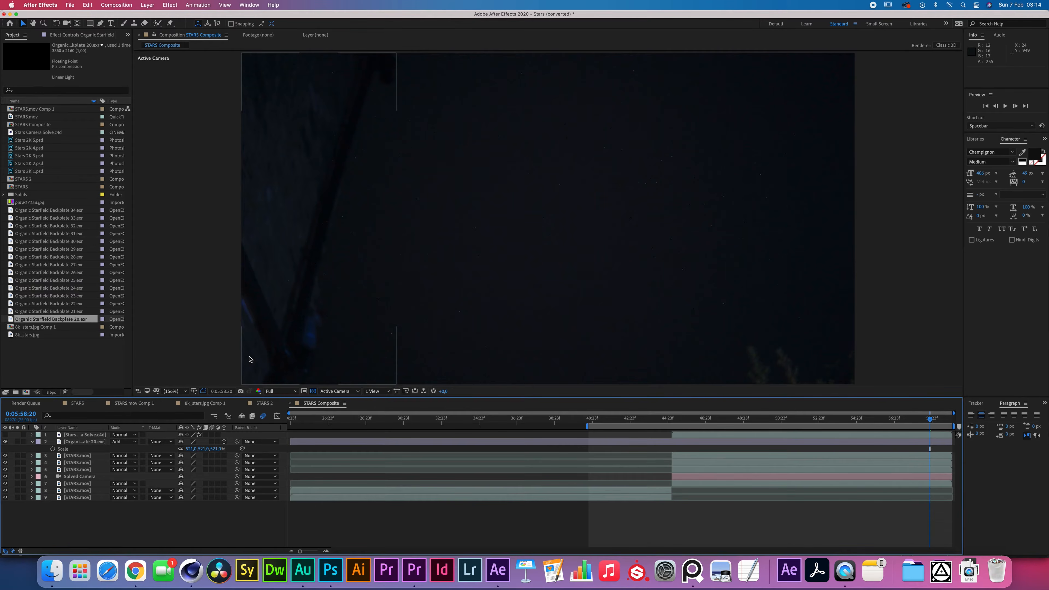
Move the backplate layer beneath the upper three STARS.mov layers, directly above Solved Camera, and toggle layer 4's visibility to check the stacking.
drag(90, 440, 86, 474)
click(33, 463)
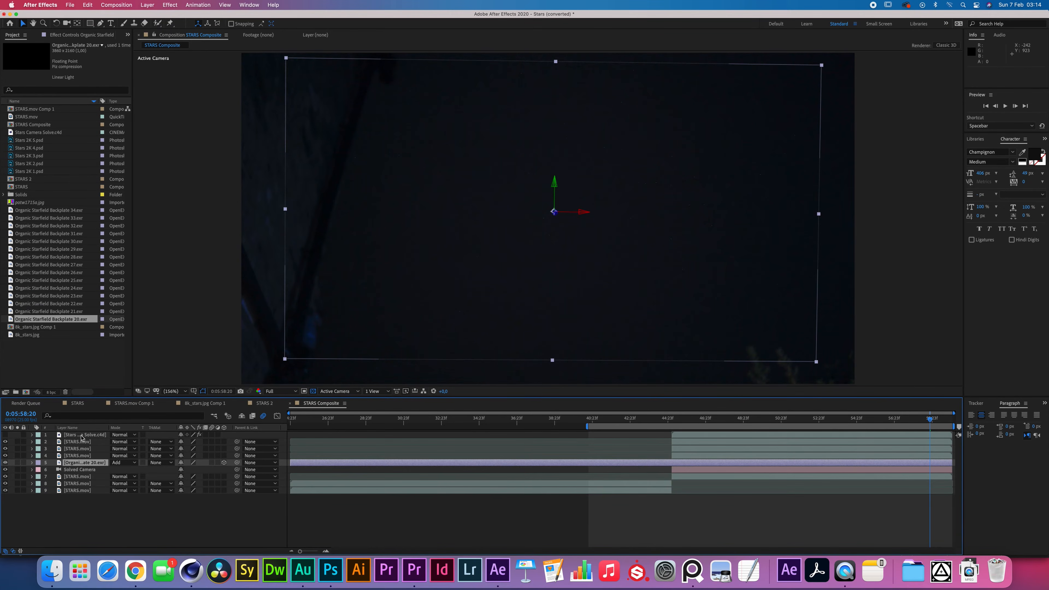
click(146, 512)
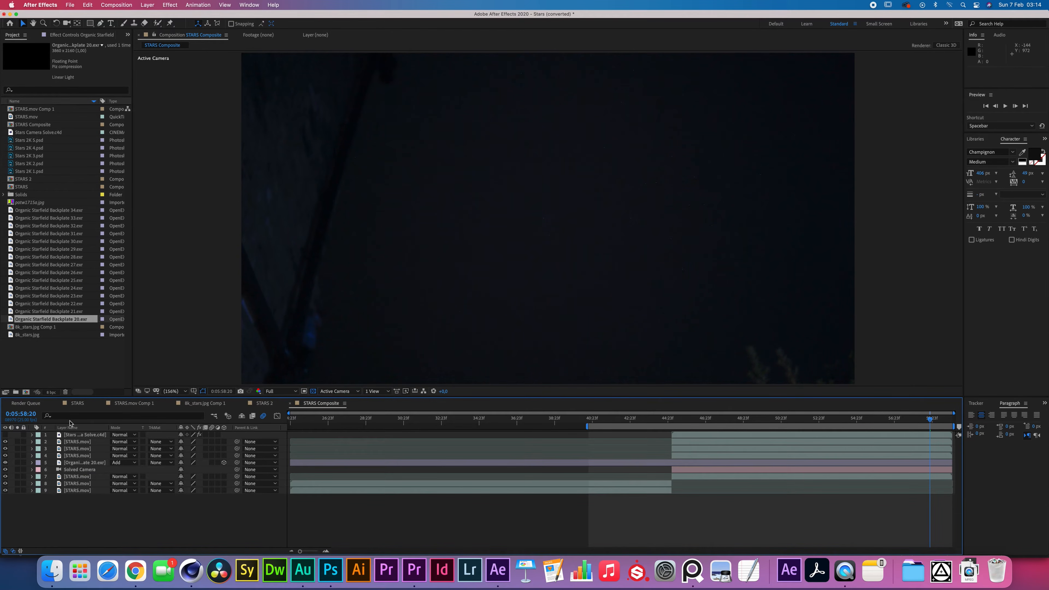
click(5, 456)
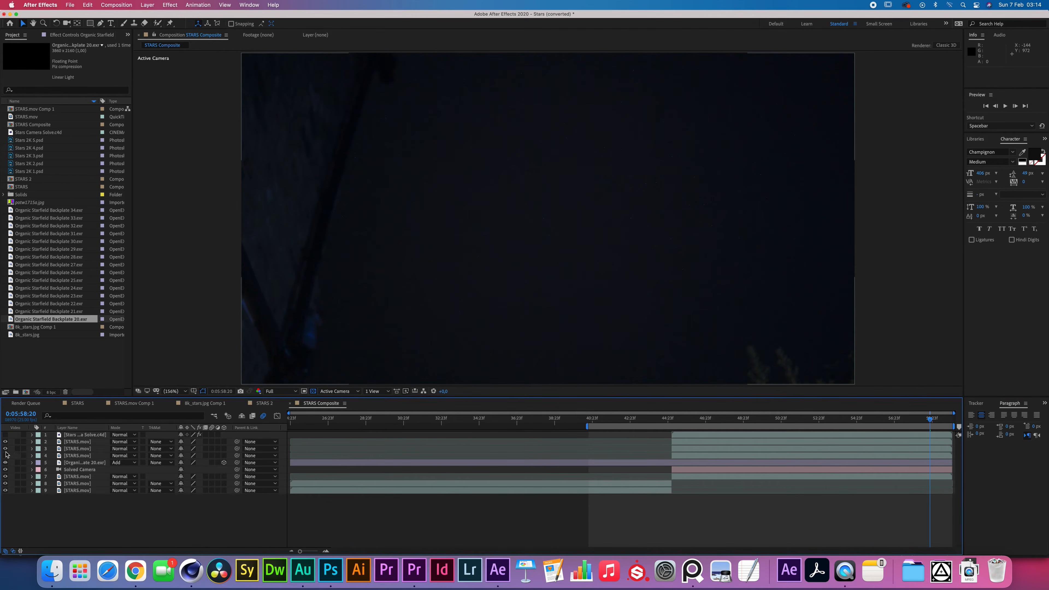
click(5, 455)
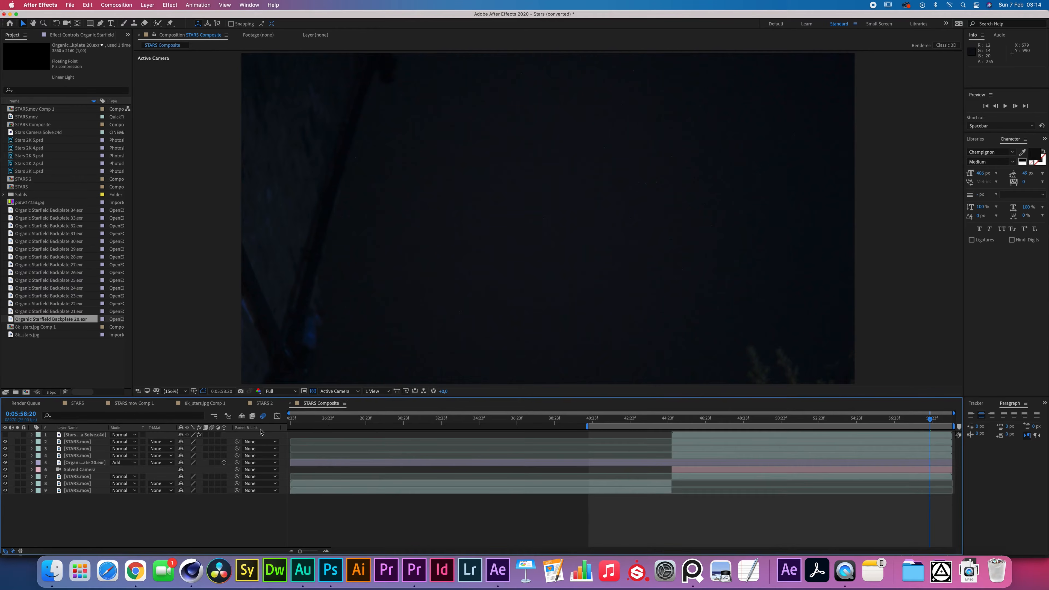
Enable motion blur on the backplate layer and scrub through the composite to 0:05:47:13.
click(263, 416)
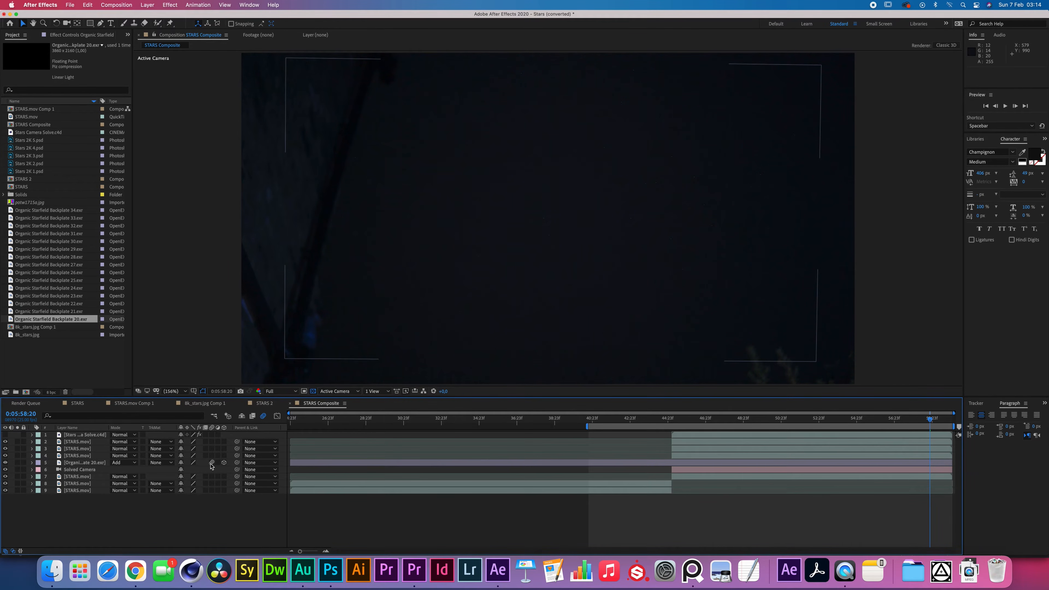
click(87, 463)
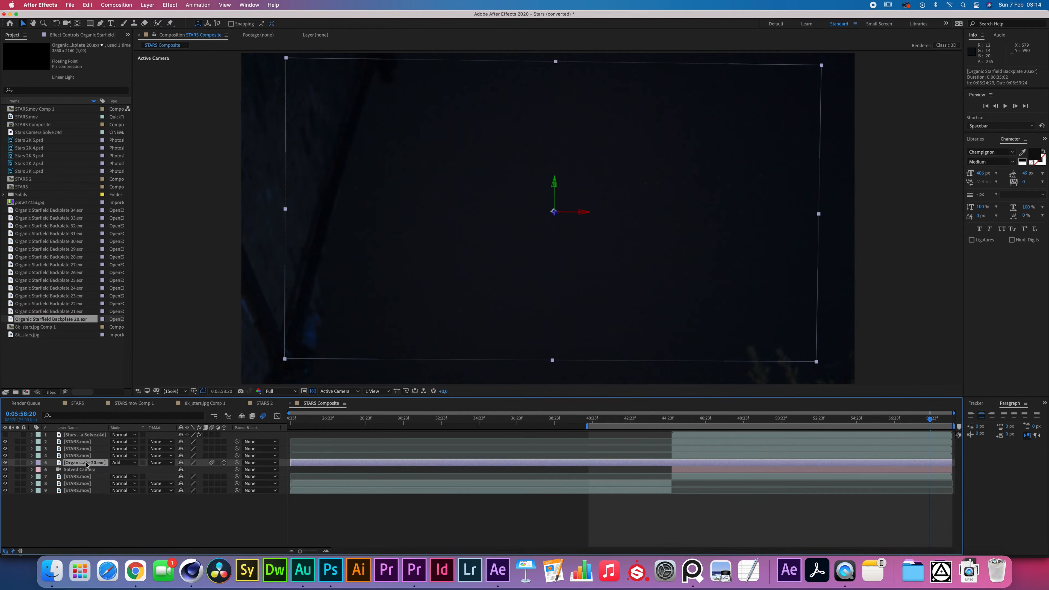
click(203, 514)
drag(825, 419, 935, 419)
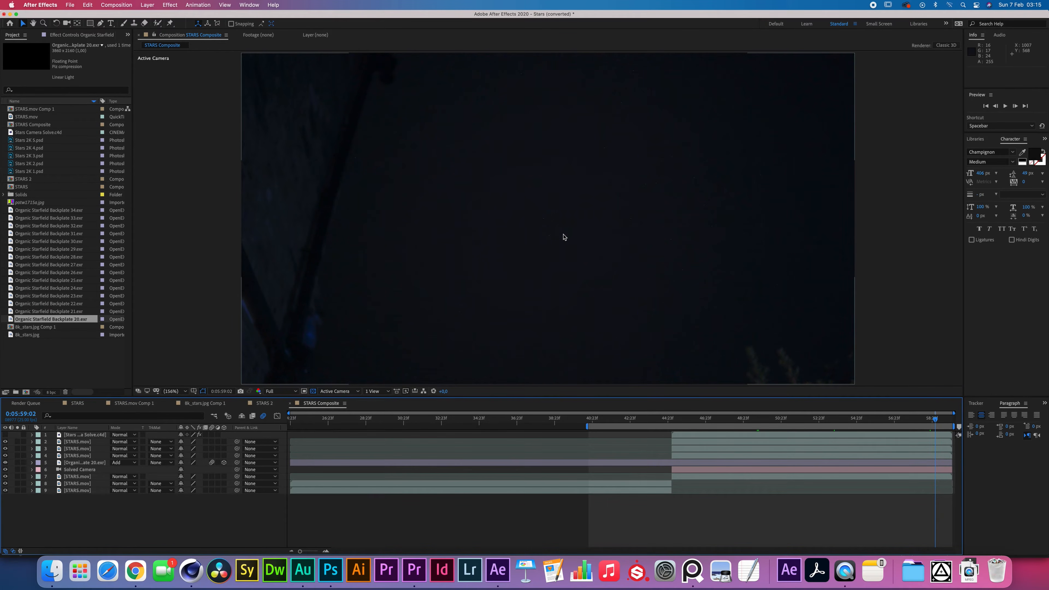
drag(759, 420, 717, 420)
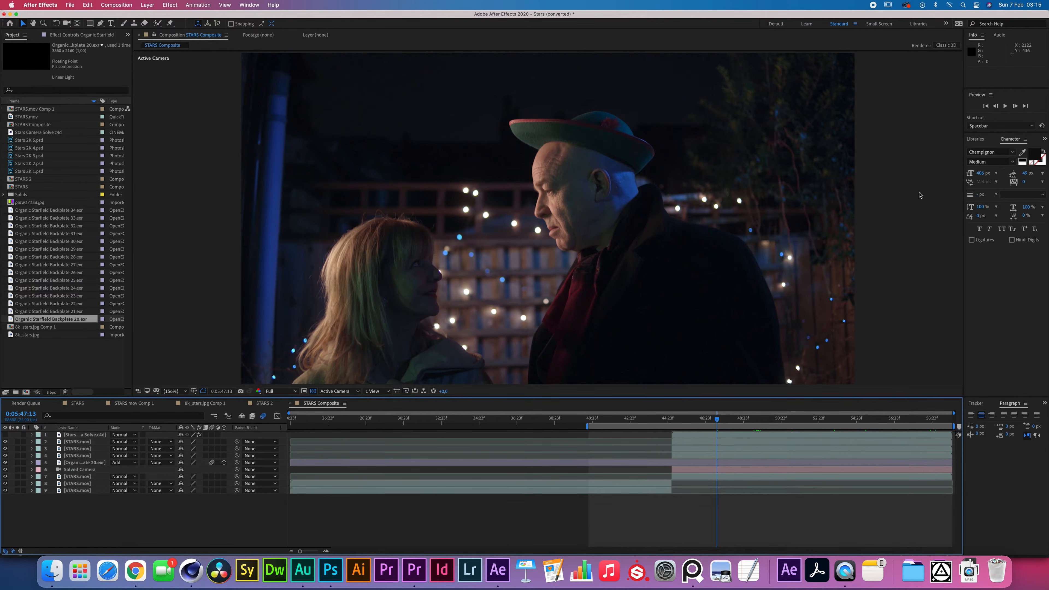
Switch to Cinema 4D, create a new project and add a Plane object.
click(191, 570)
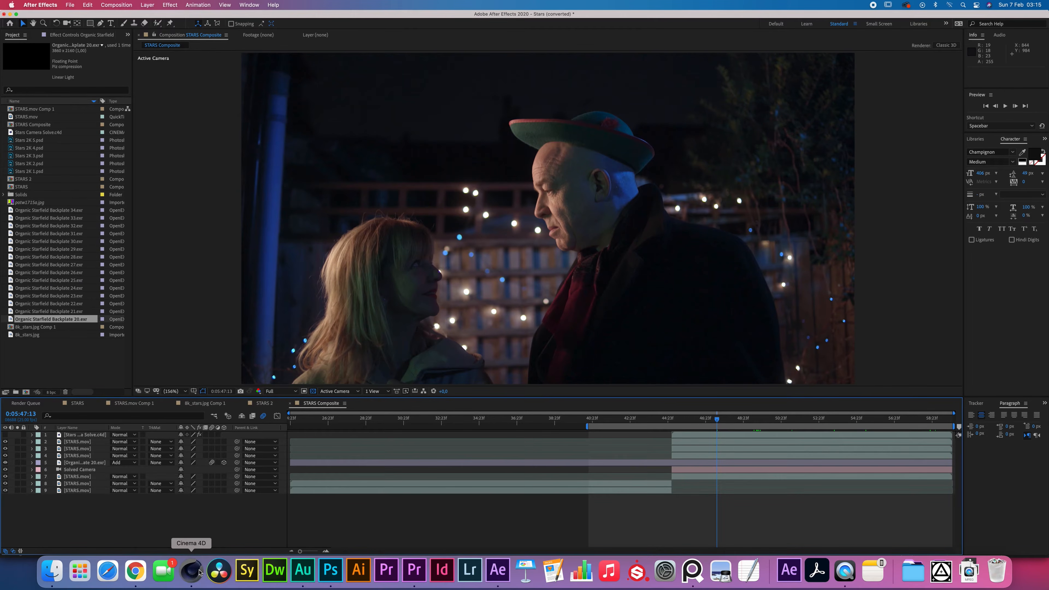
click(64, 6)
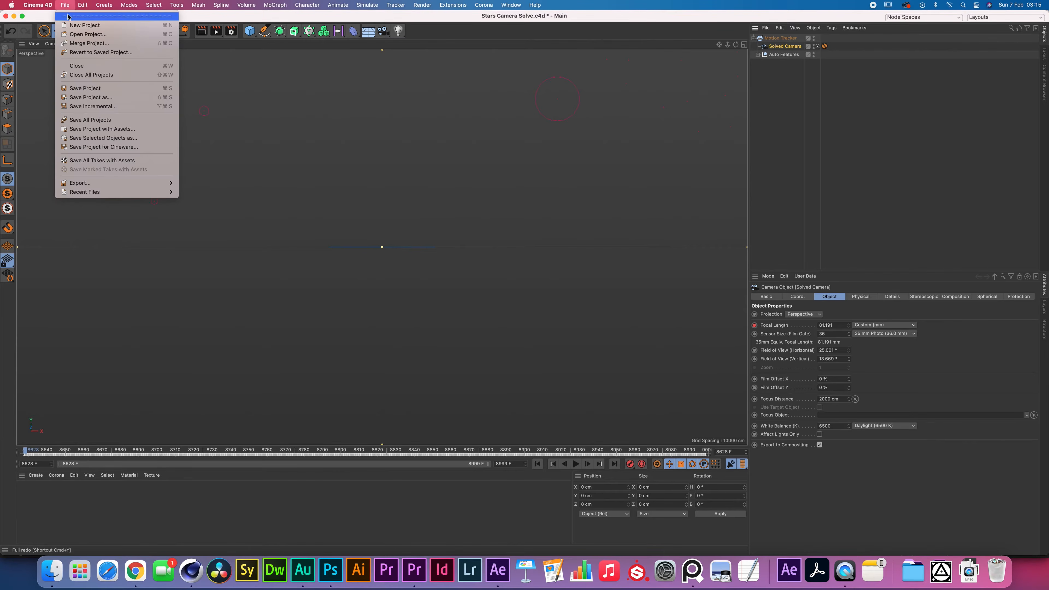
click(76, 23)
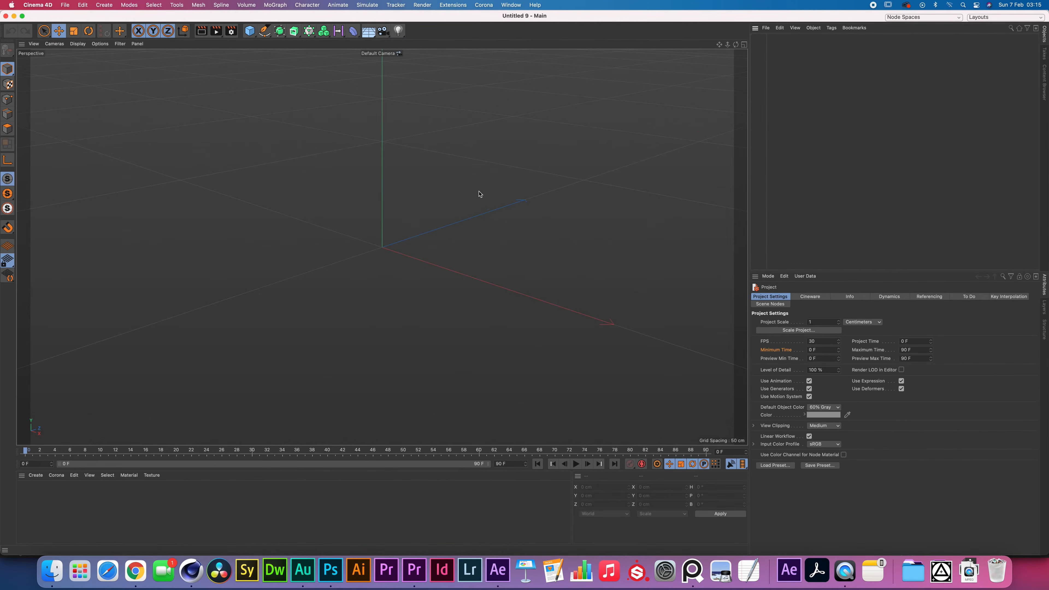
click(250, 31)
click(324, 57)
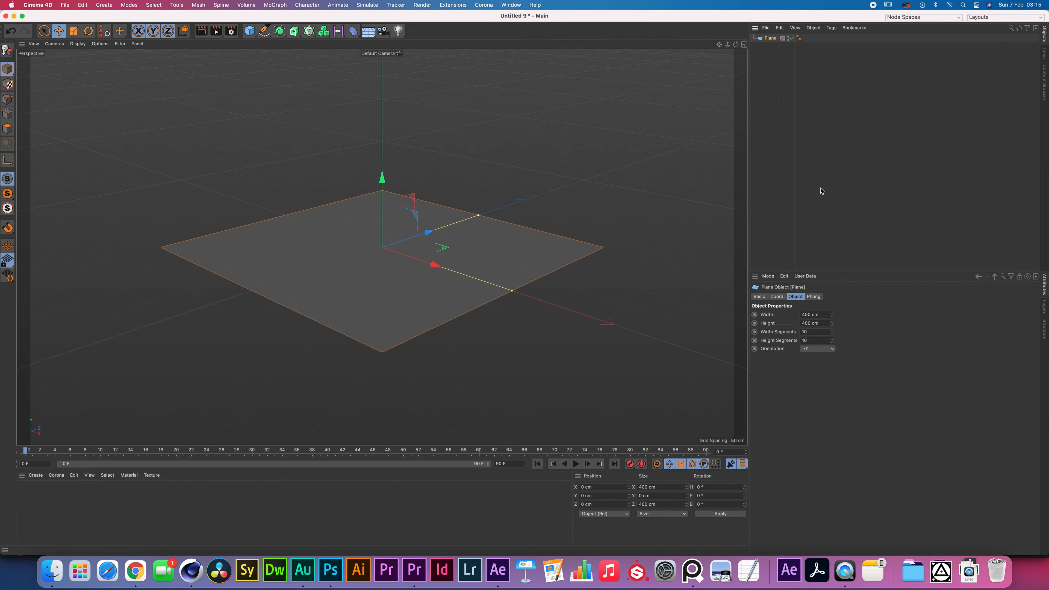
Set the plane's width to 1920 cm and its height to 1080 cm.
text(1920)
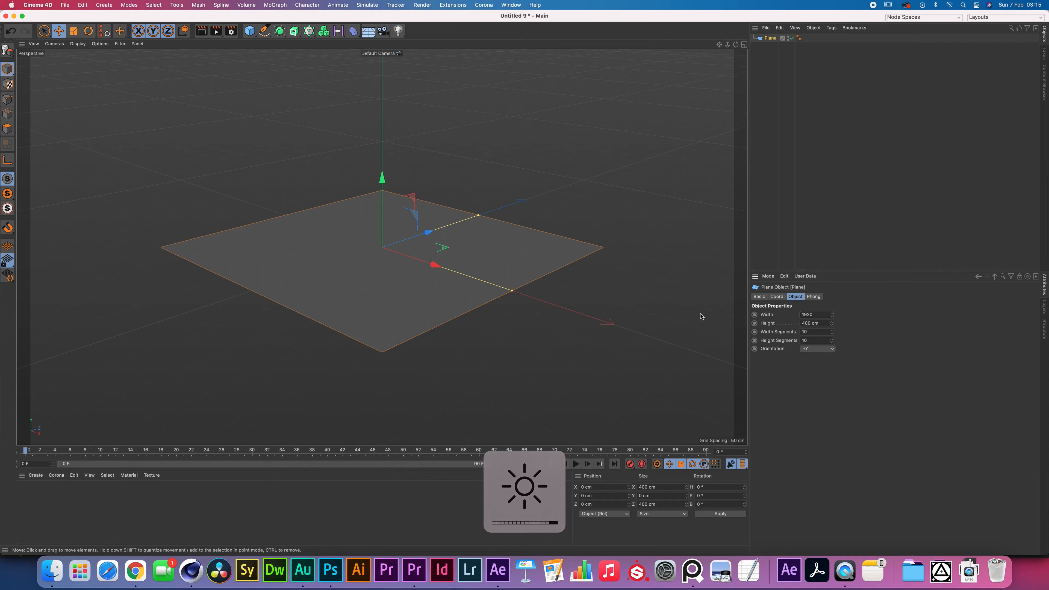
key(Tab)
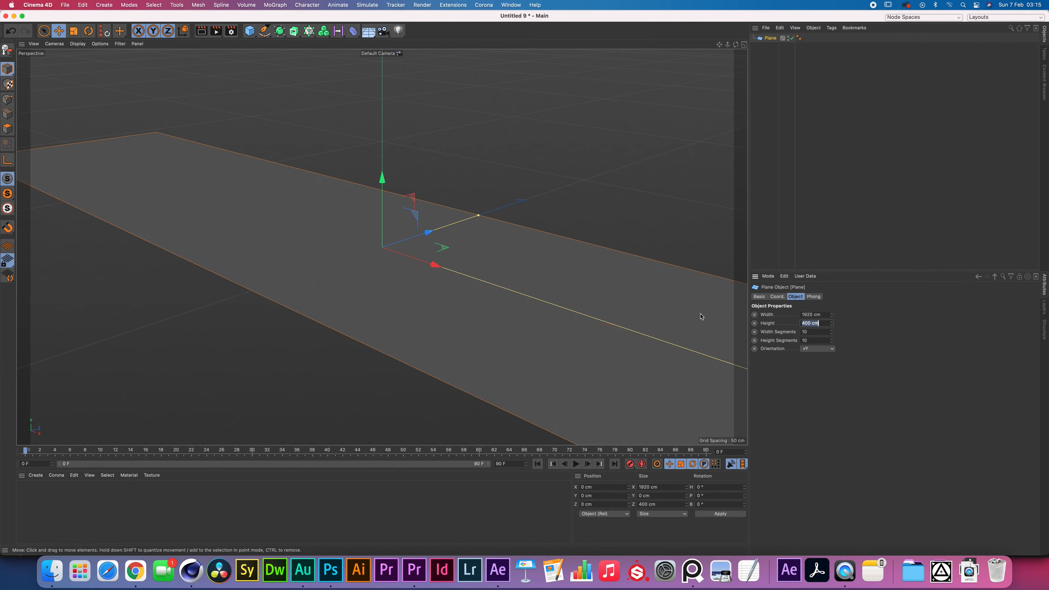
text(1080)
key(Return)
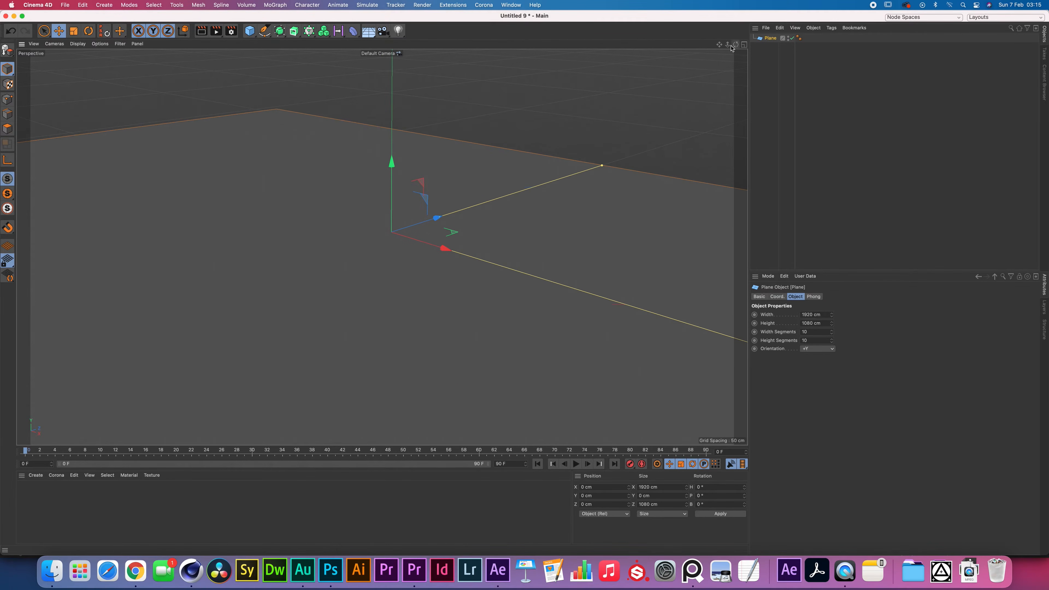
Stand the plane upright with a 90° pitch rotation and move it back to about 778 cm on Z.
drag(731, 46, 592, 134)
key(r)
drag(358, 225, 344, 303)
key(e)
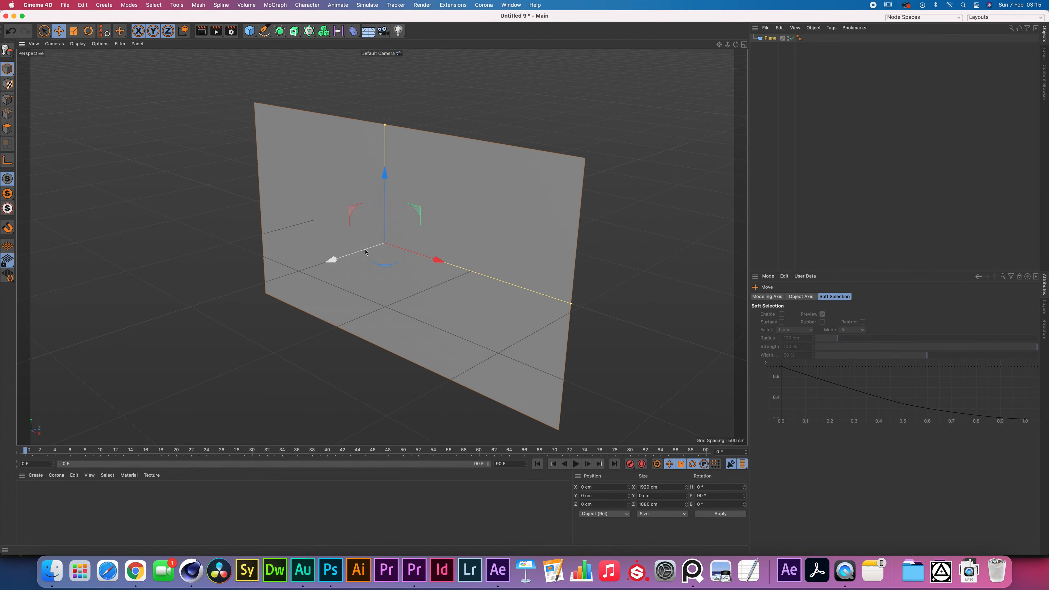
drag(365, 252, 476, 214)
drag(735, 45, 563, 70)
drag(380, 131, 380, 158)
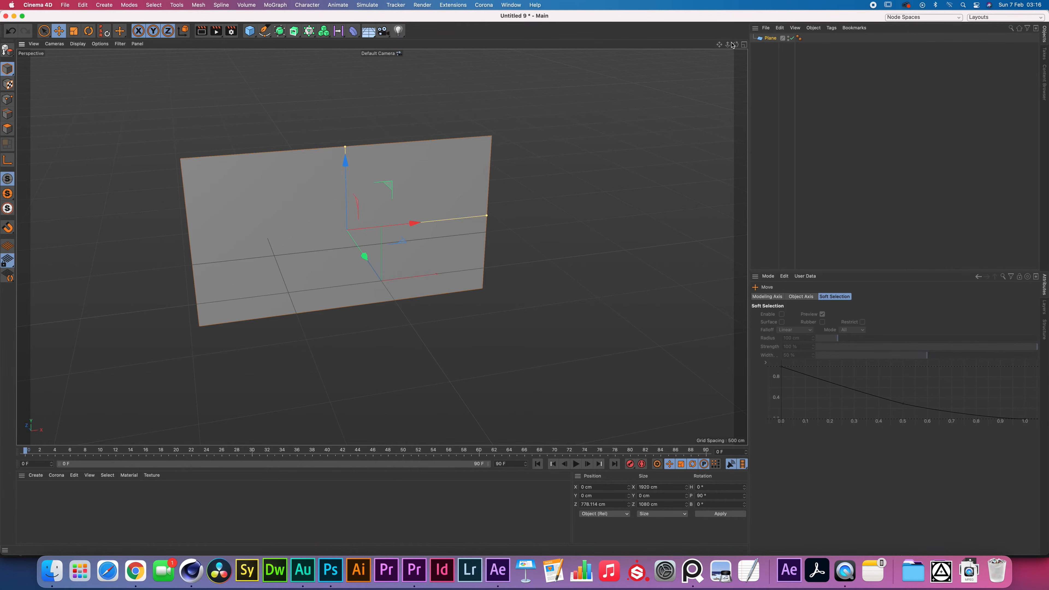
Add a camera with a Corona Camera tag, set its ISO to 1600 and check the composite in After Effects.
drag(728, 44, 743, 45)
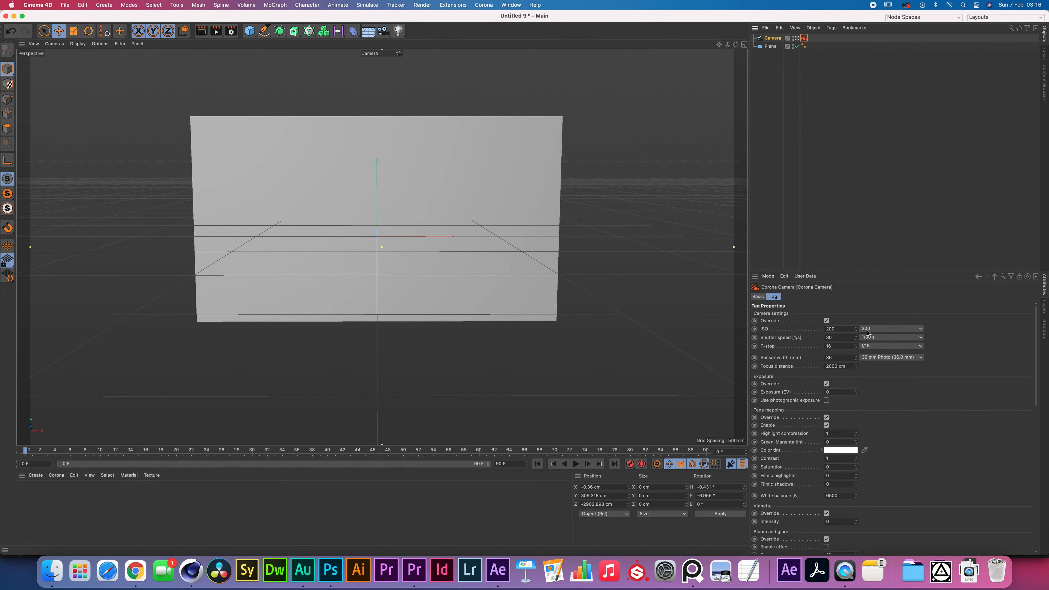
click(869, 330)
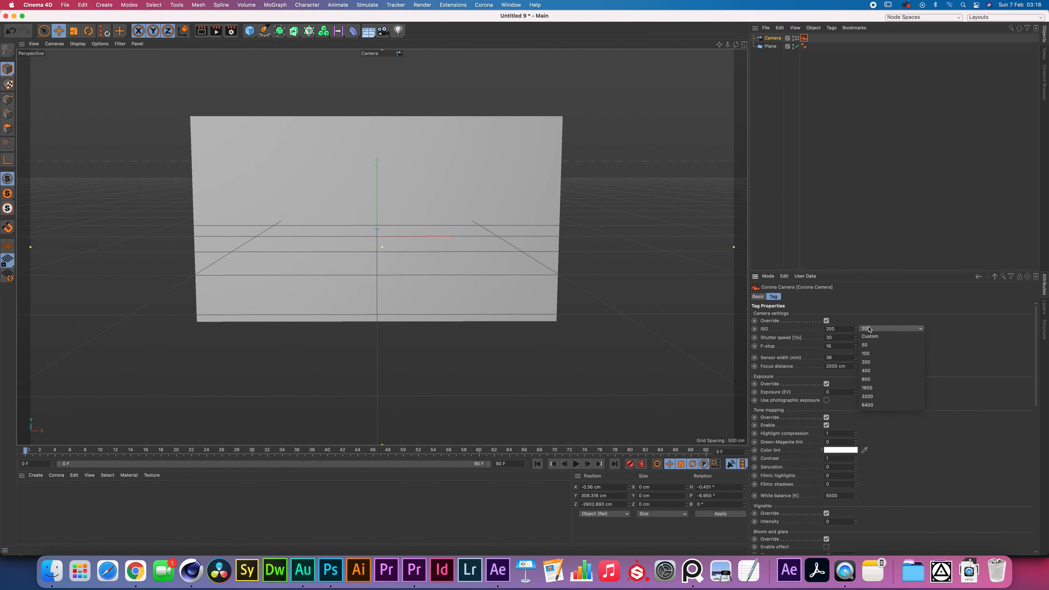
click(880, 386)
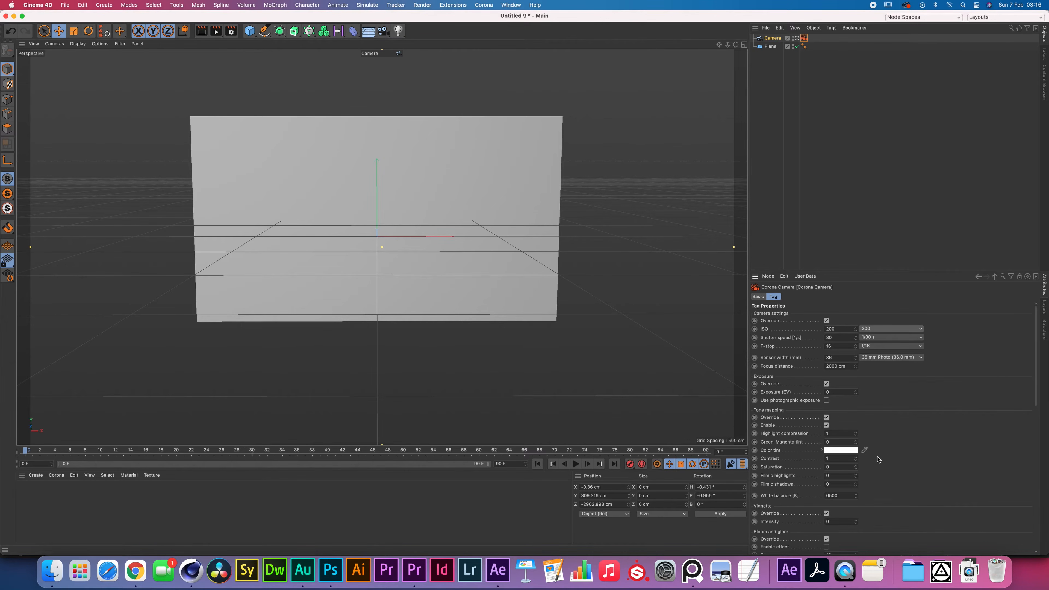
click(498, 570)
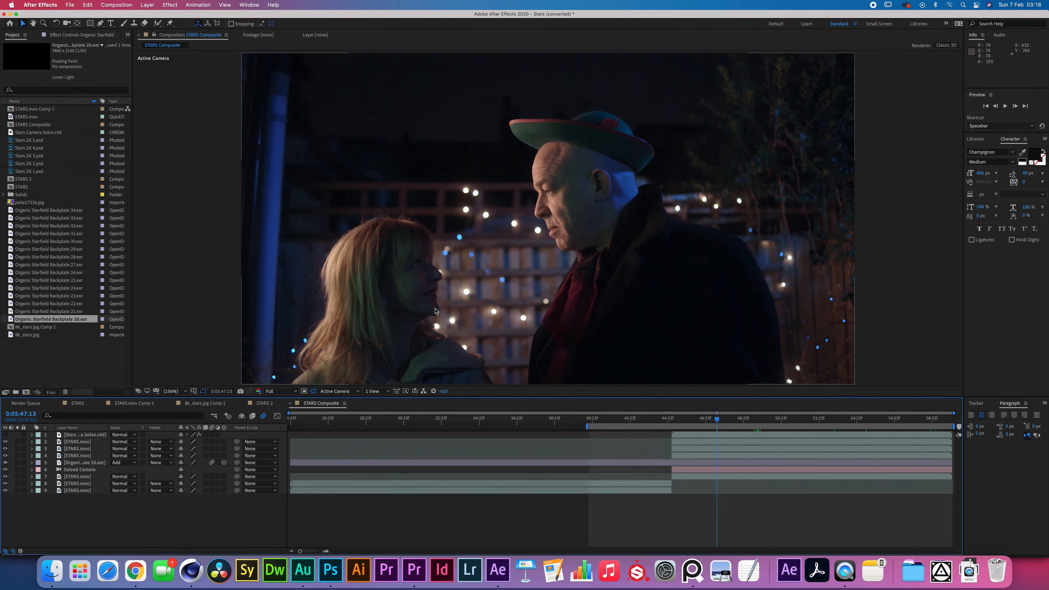
click(196, 572)
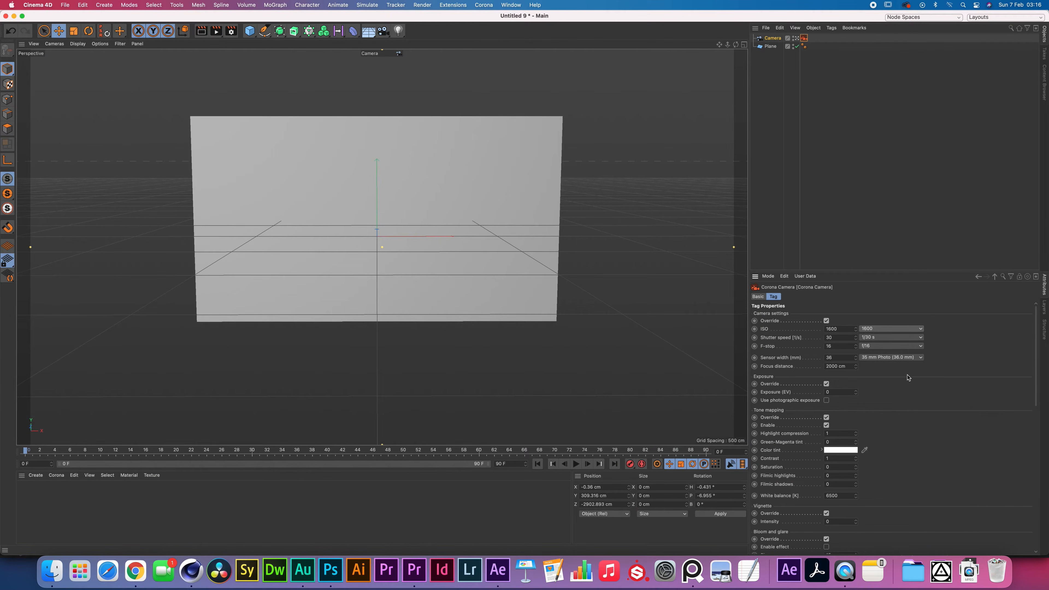
Set the Corona camera's shutter speed to 50 and its F-stop to f/5.6, rechecking the After Effects composite.
mouse_move(830, 337)
mouse_down()
mouse_move(817, 349)
mouse_move(816, 340)
mouse_up()
click(498, 570)
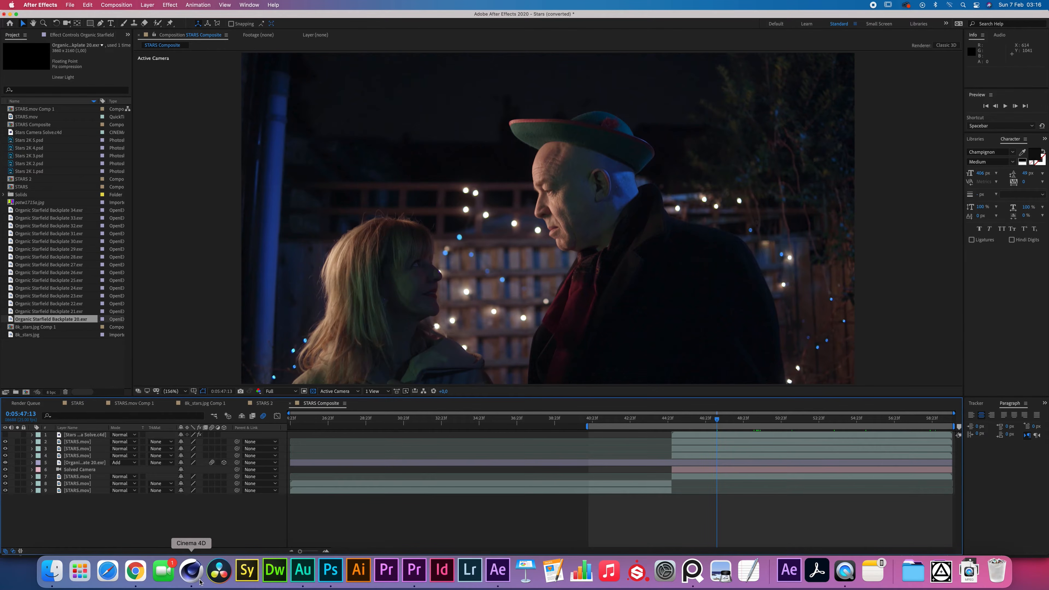
click(191, 570)
click(884, 346)
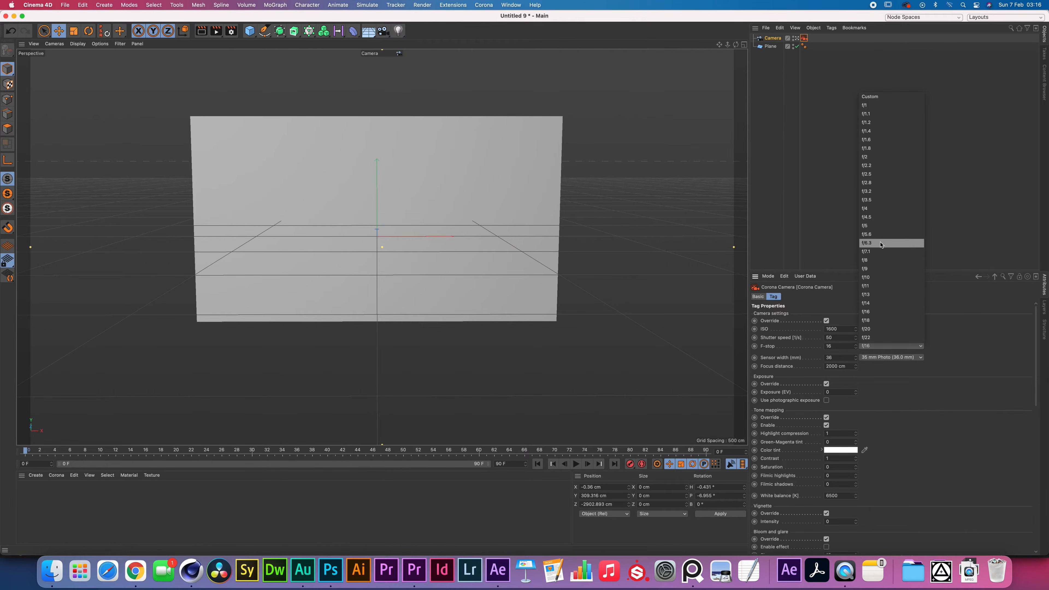
click(876, 234)
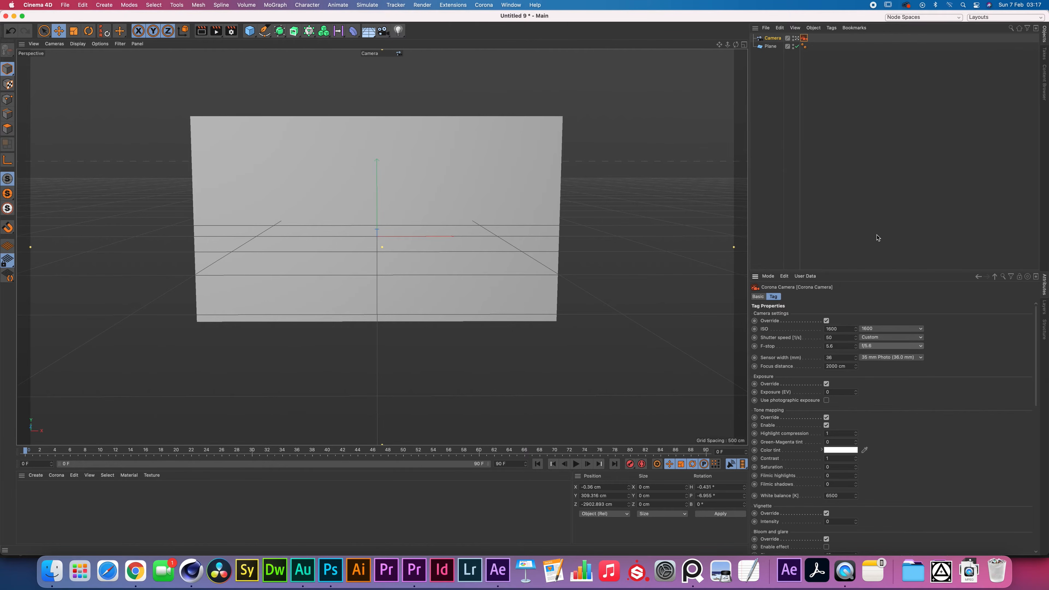
Enable the Corona camera's sharpening effect, then override and enable DOF with a Bladed aperture shape.
scroll(927, 436, down, 10)
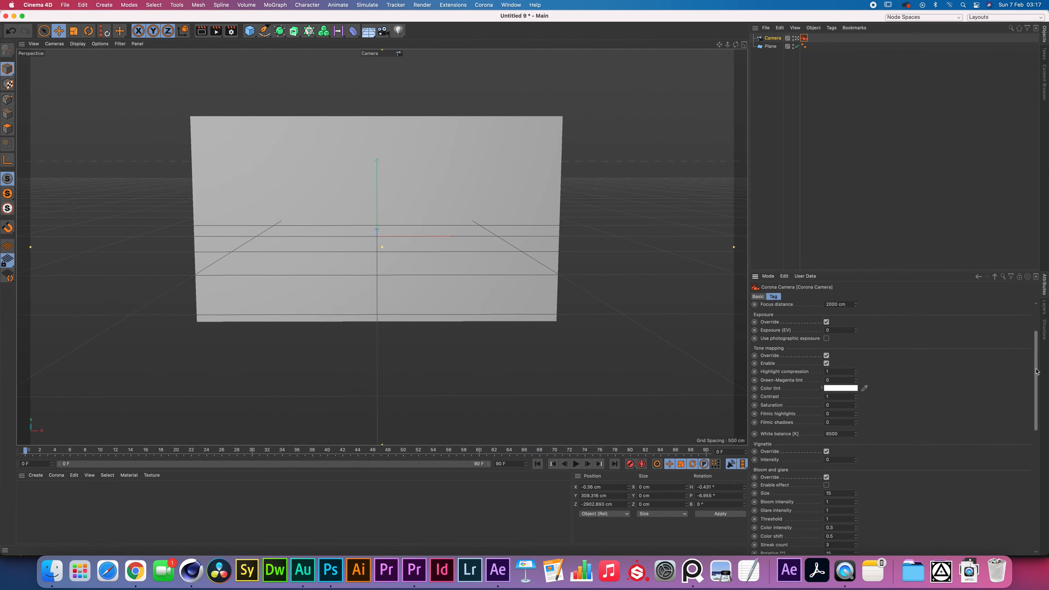
drag(1037, 423, 1028, 454)
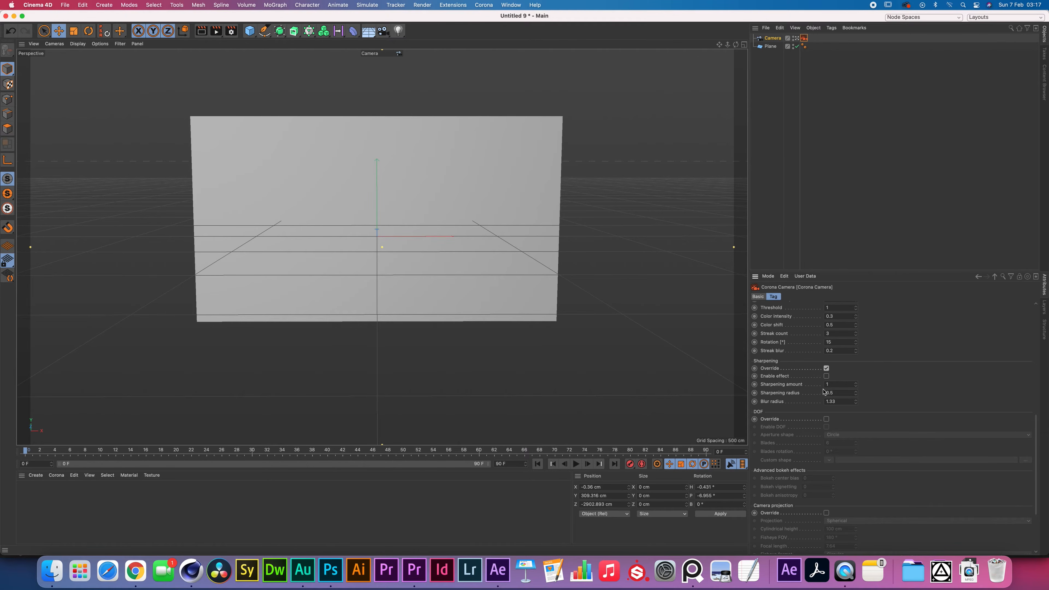
click(827, 376)
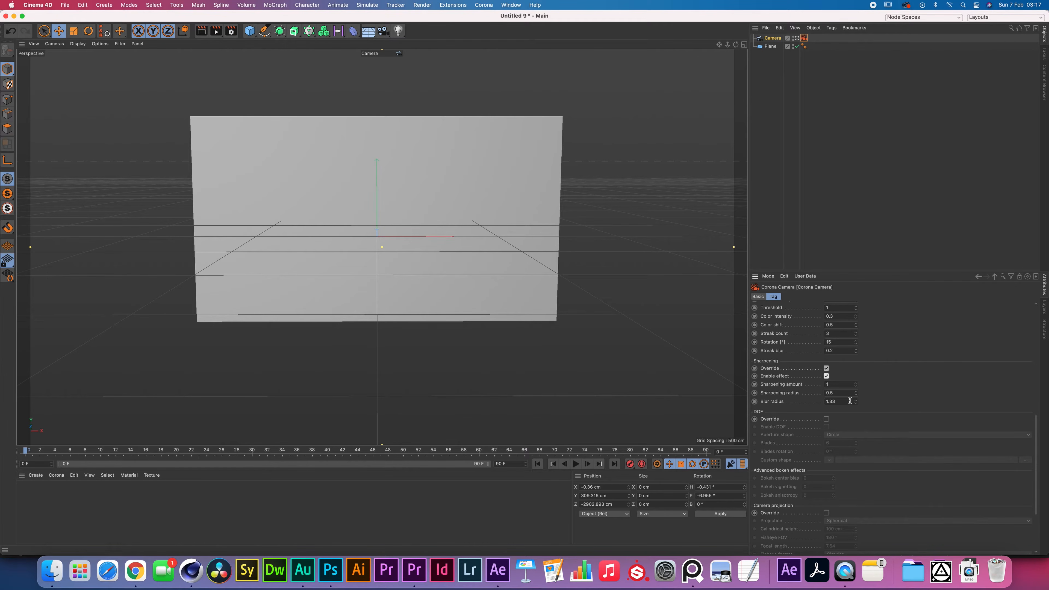
click(826, 420)
click(826, 427)
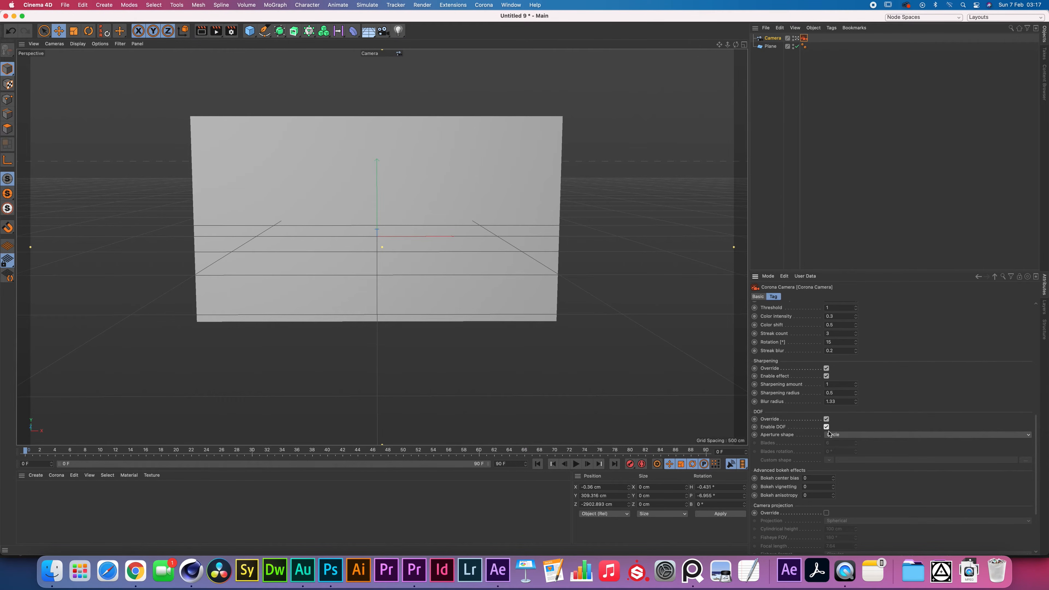
click(841, 436)
click(842, 444)
scroll(1040, 433, down, 3)
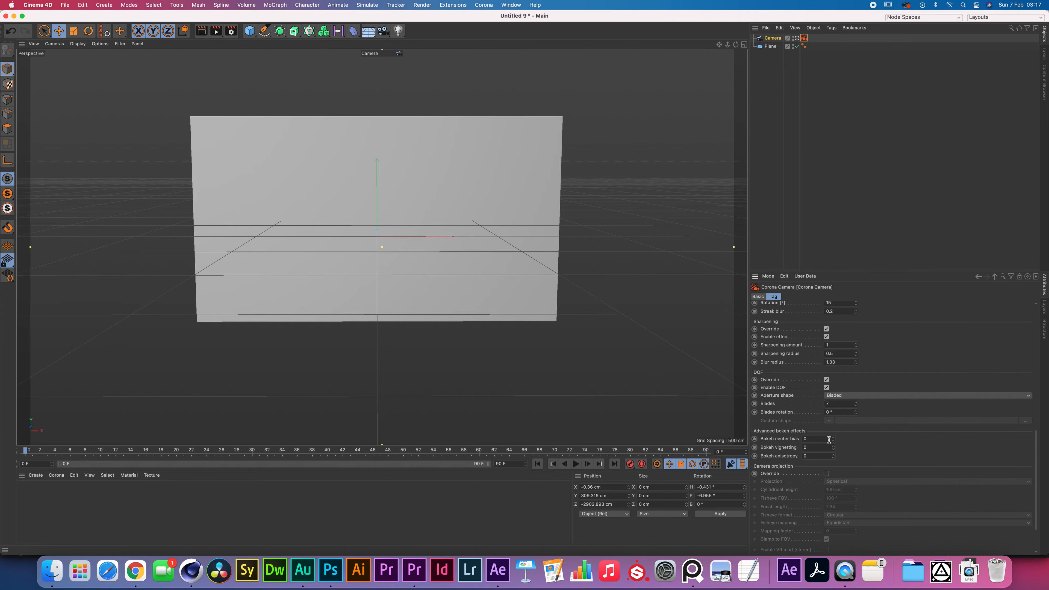
Apply a Corona Light material with Organic Starfield Backplate 22.exr as its emission texture to the plane, without copying the image, and render the view.
click(56, 475)
click(78, 445)
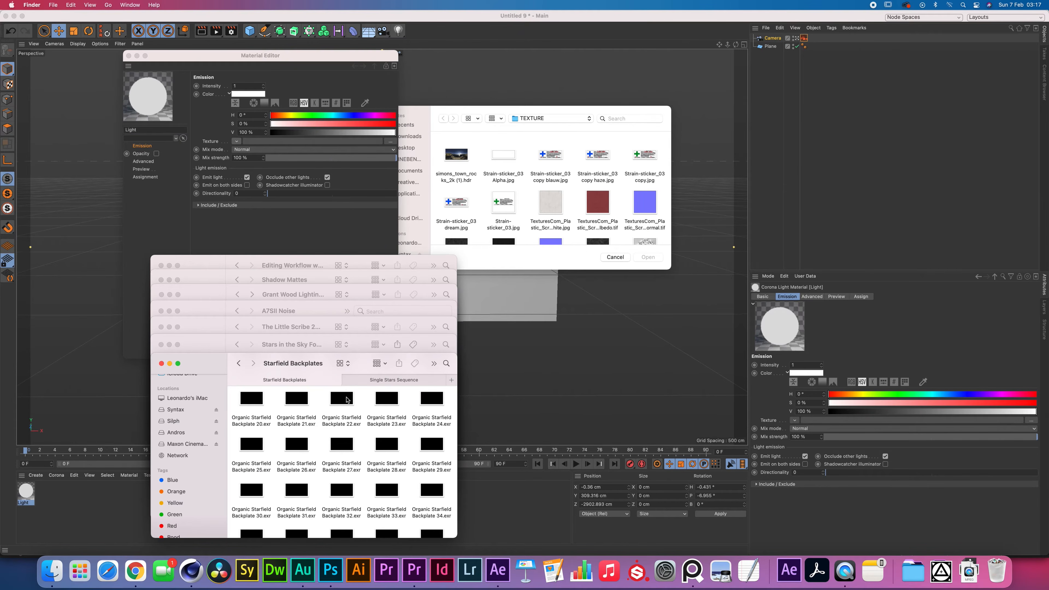
drag(347, 400, 474, 226)
key(Return)
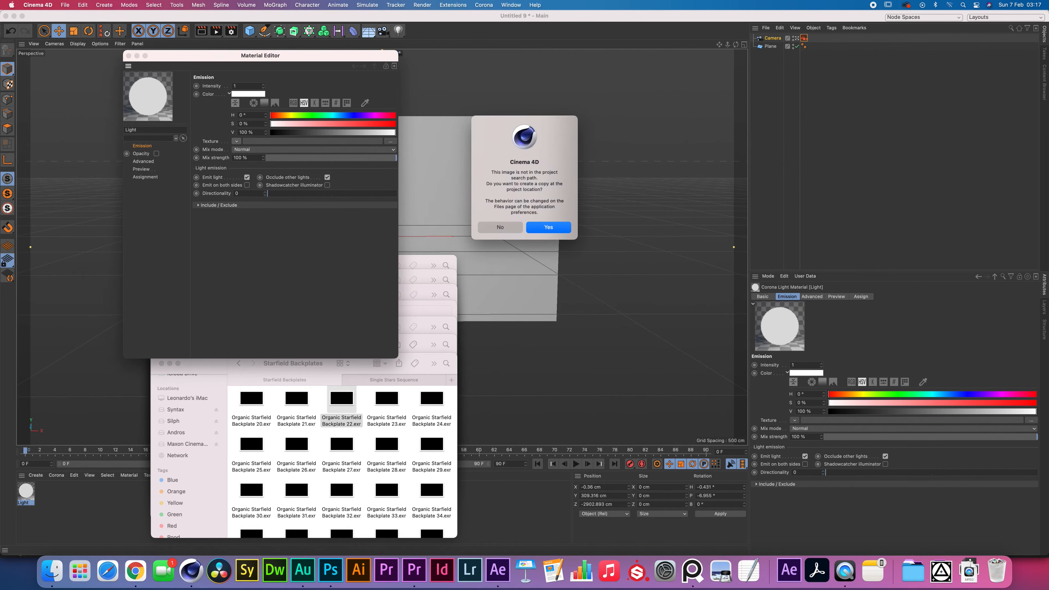
click(499, 227)
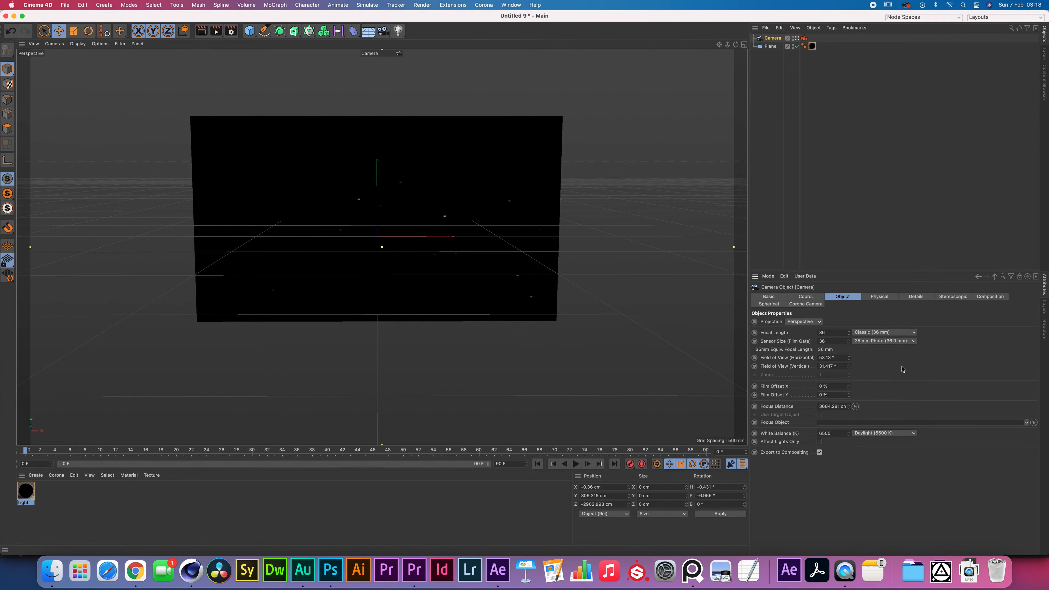
click(201, 31)
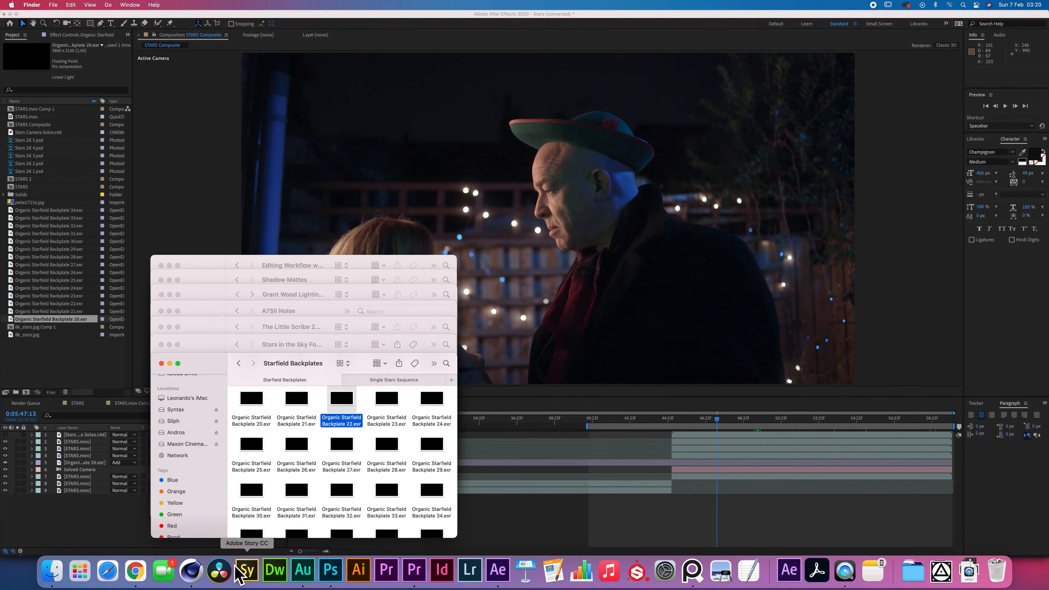
Import Starfield Exposure Test.exr from Documents into After Effects and place it over part of the sky as the top layer of STARS Composite.
key(super+n)
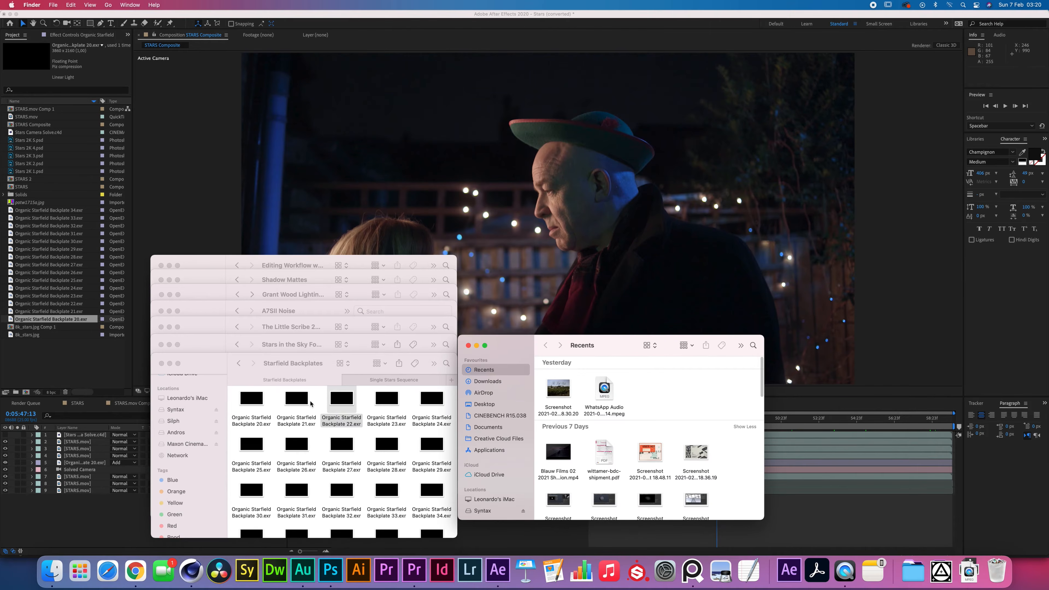
click(477, 428)
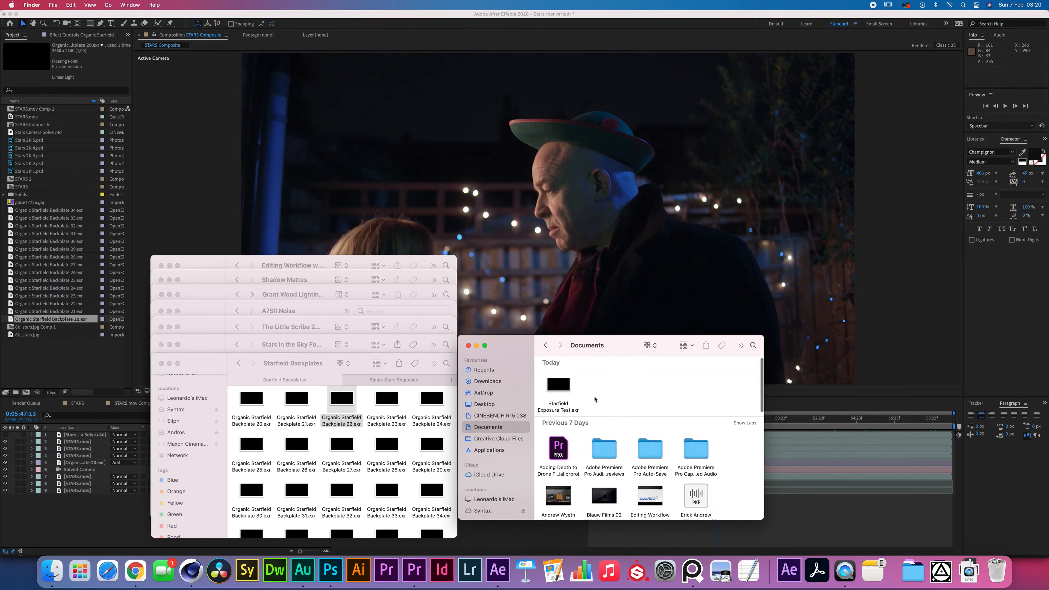
drag(558, 385, 69, 349)
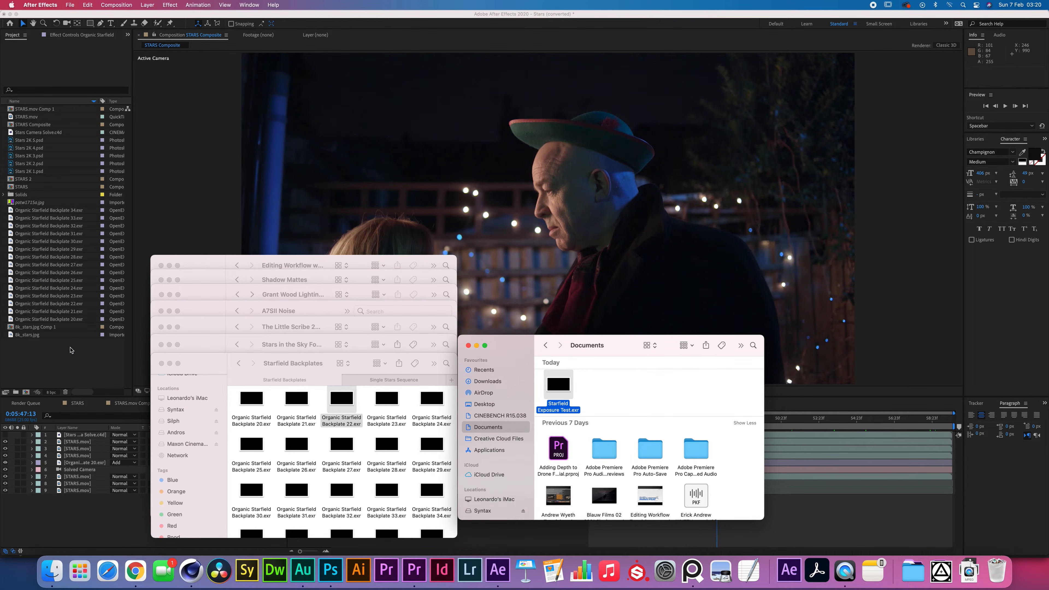
drag(33, 198, 899, 423)
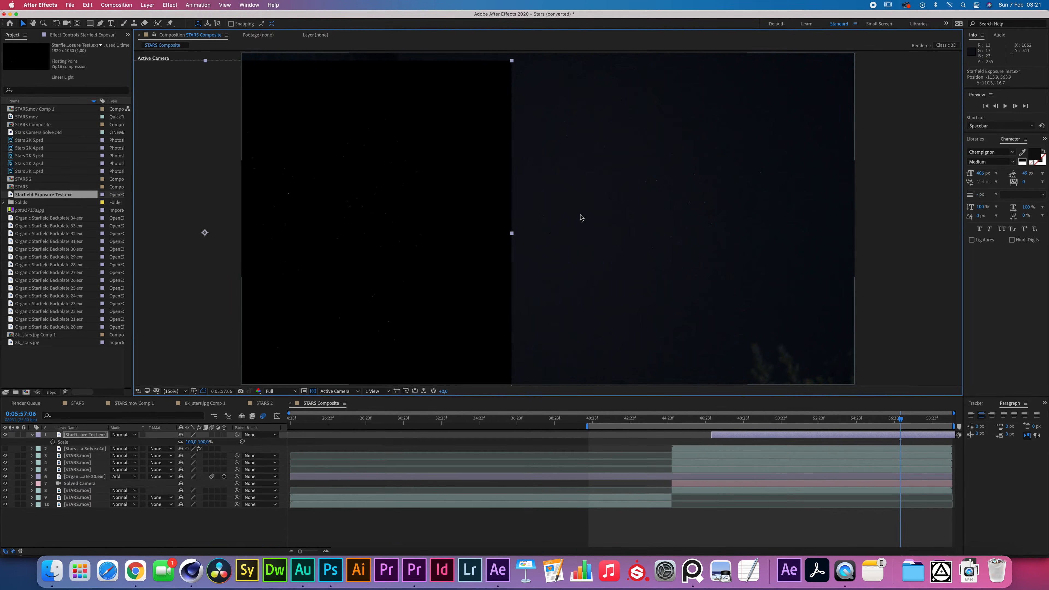
Compare the rendered stars in the exposure test with the real stars in the footage at close magnification.
scroll(520, 252, up, 6)
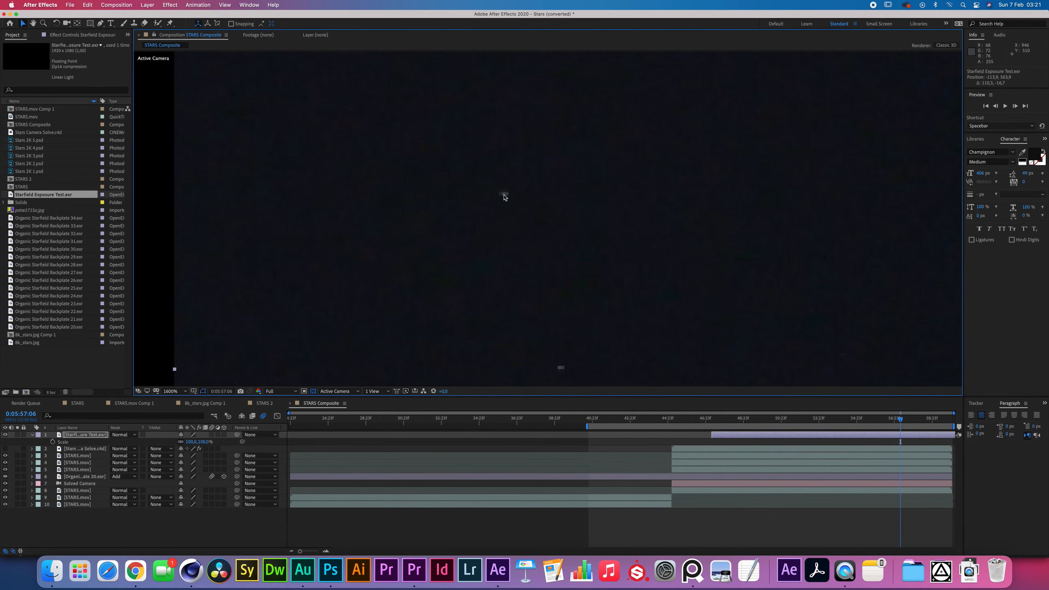
scroll(504, 197, down, 6)
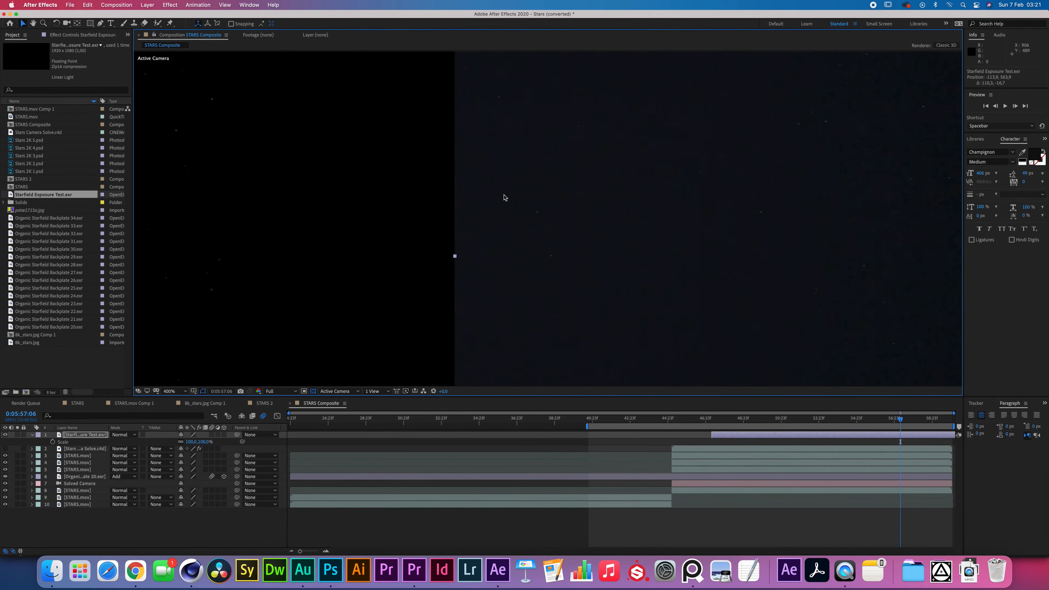
scroll(423, 210, up, 3)
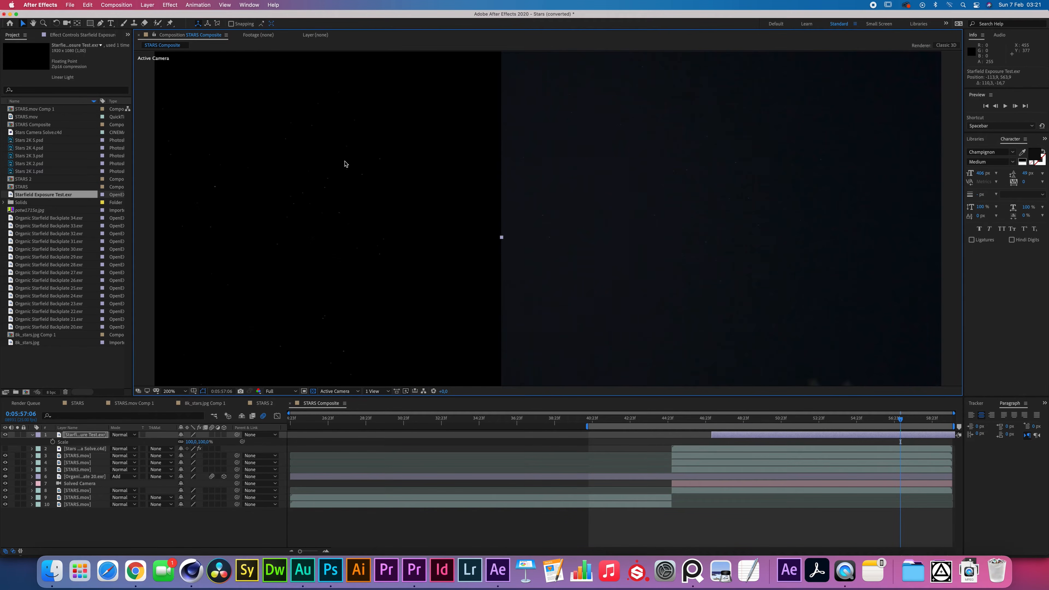
scroll(360, 170, up, 2)
key(period)
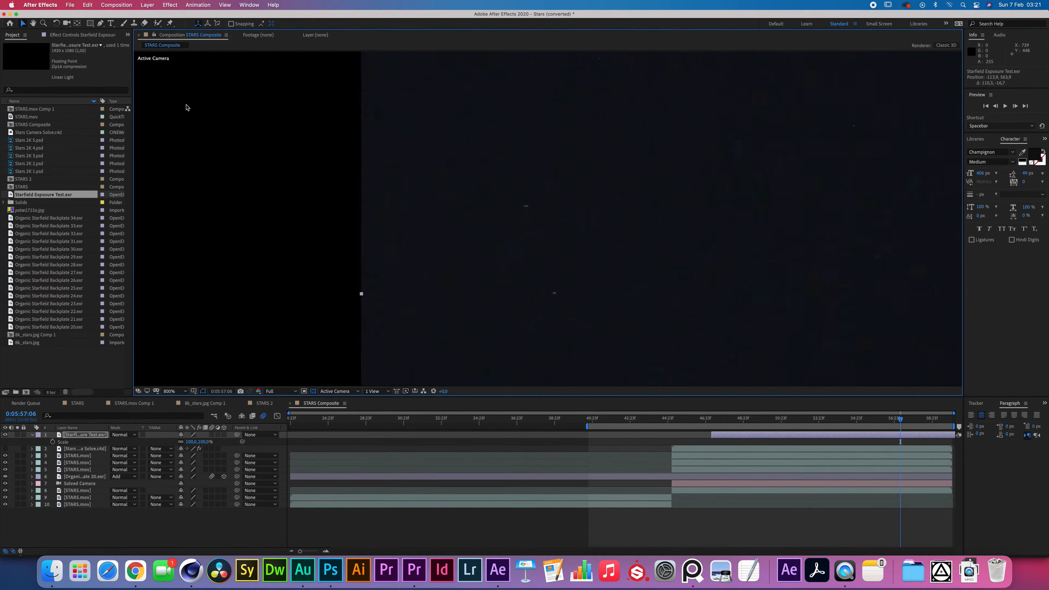
key(space)
drag(192, 109, 507, 218)
key(period)
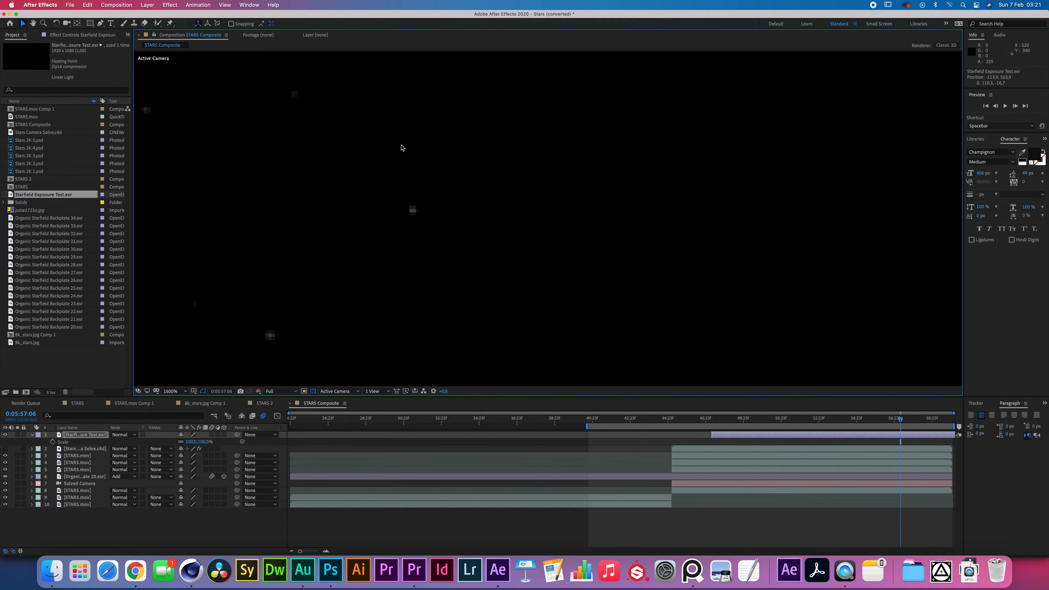
scroll(463, 158, down, 2)
scroll(463, 159, down, 4)
scroll(656, 266, up, 2)
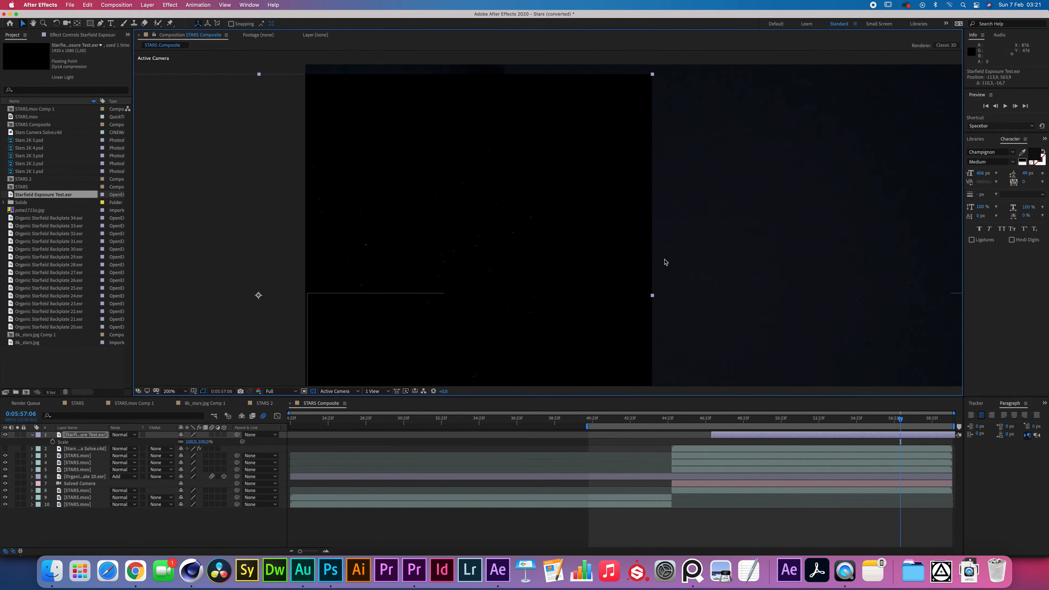
scroll(717, 285, up, 2)
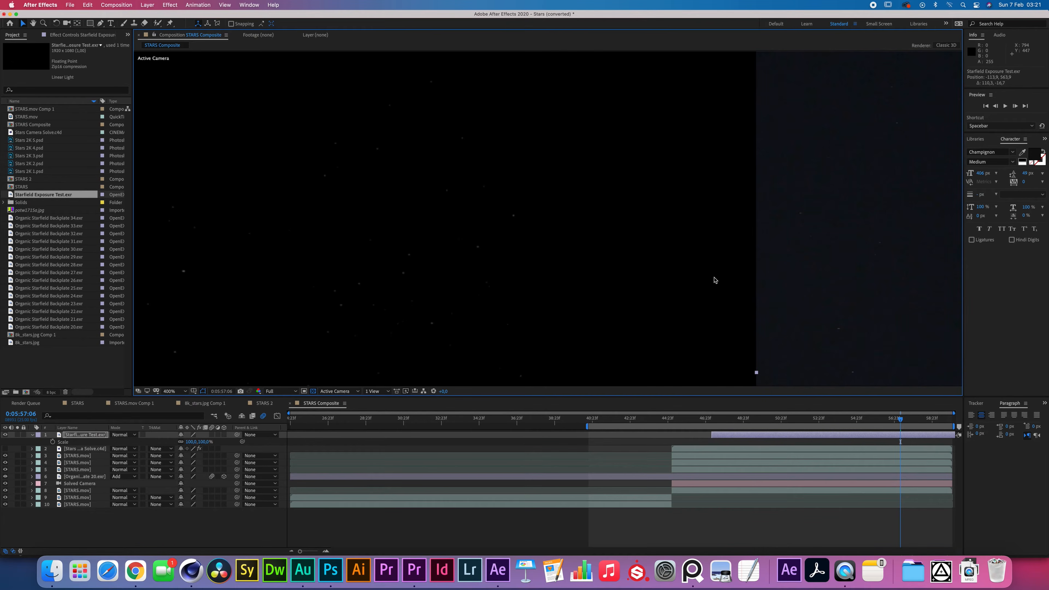
drag(713, 277, 462, 221)
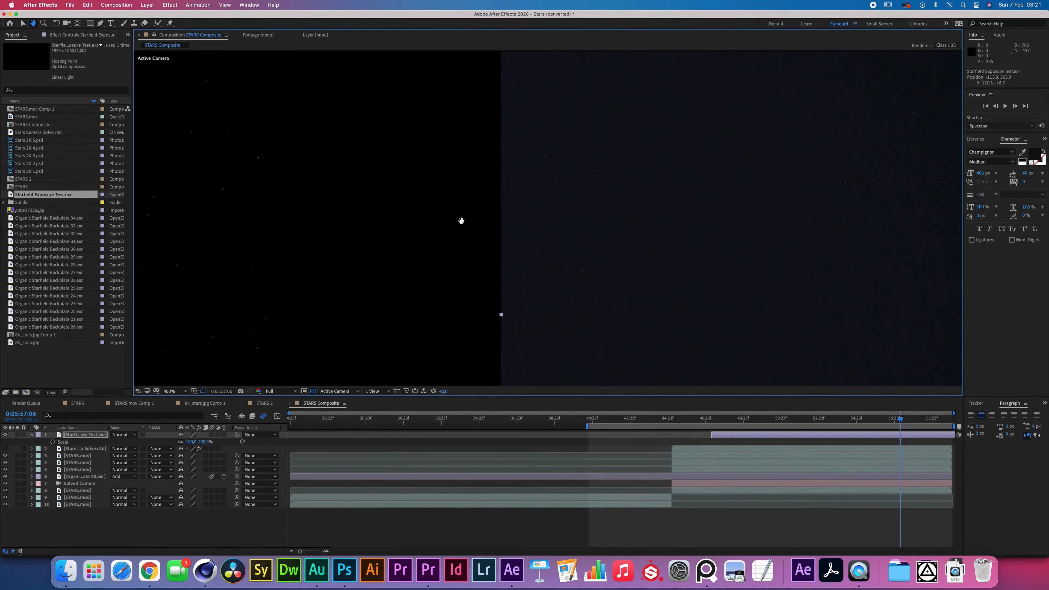
key(v)
Hide the Starfield Exposure Test layer and apply Camera Lens Blur to the Organic Starfield Backplate 20.exr layer.
click(5, 434)
click(169, 5)
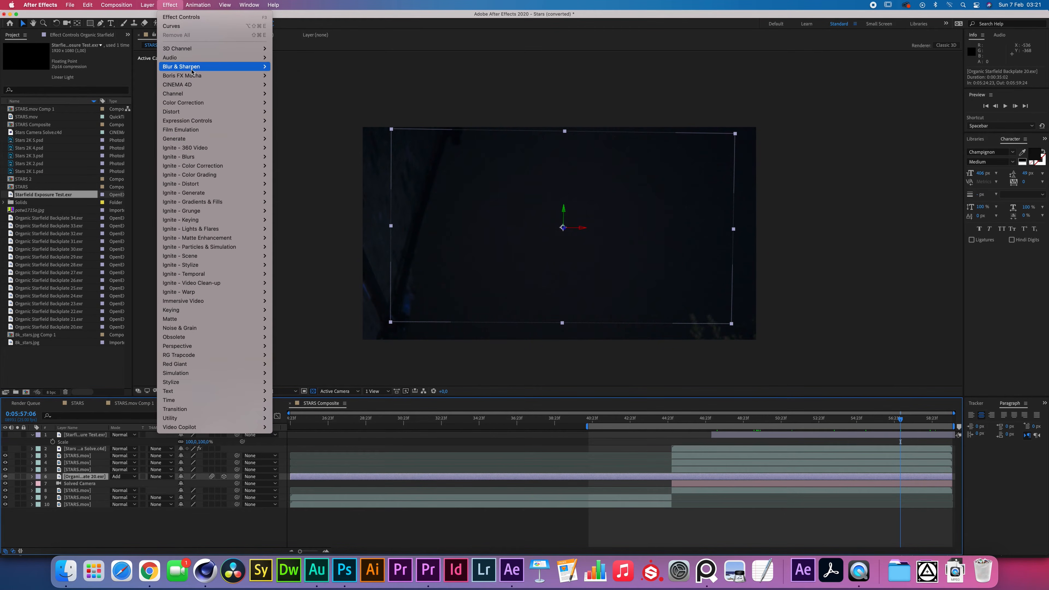
mouse_move(192, 71)
click(297, 69)
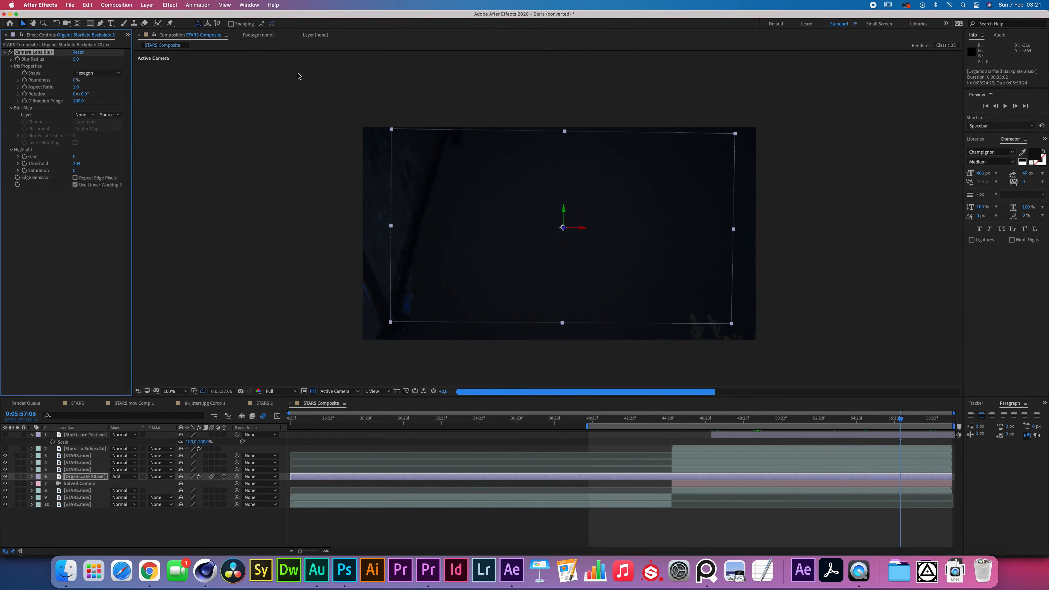
Examine the blurred backplate stars against the night sky and go to 0:05:53:14 in the composite.
key(period)
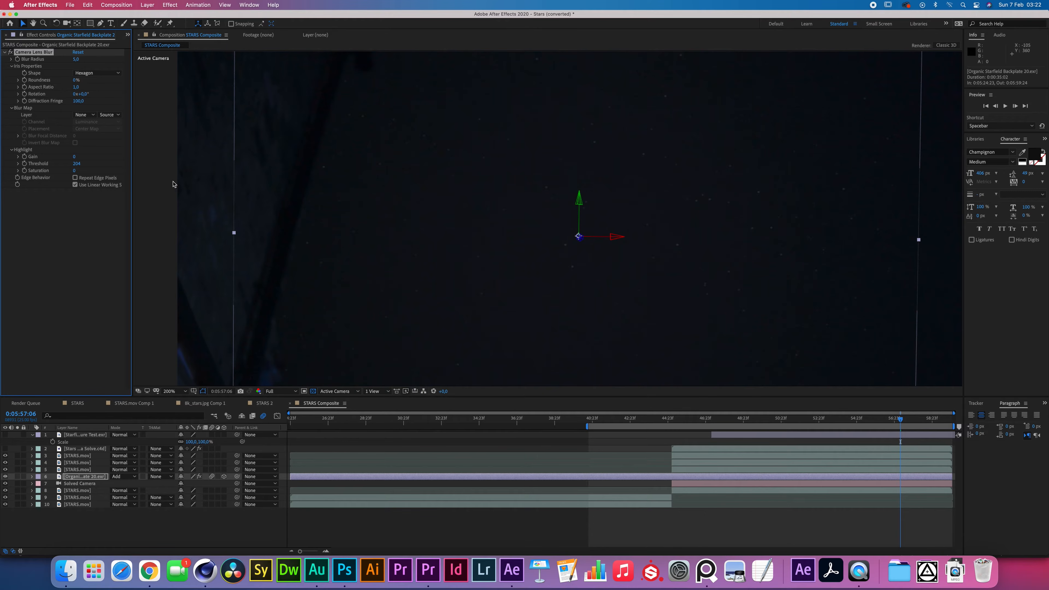
key(h)
drag(601, 295, 513, 115)
drag(707, 205, 746, 269)
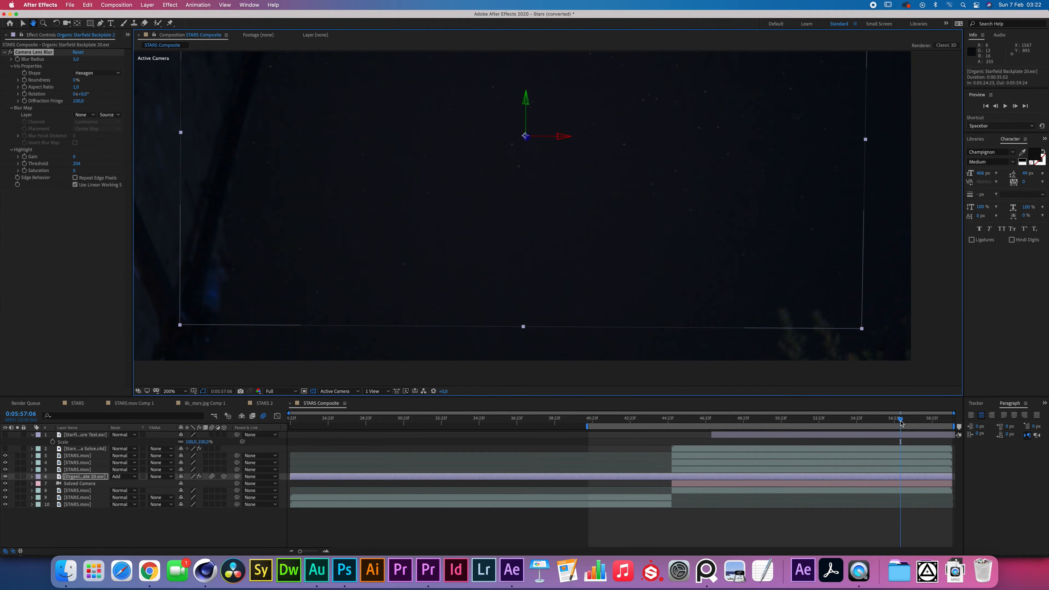
drag(900, 420, 831, 420)
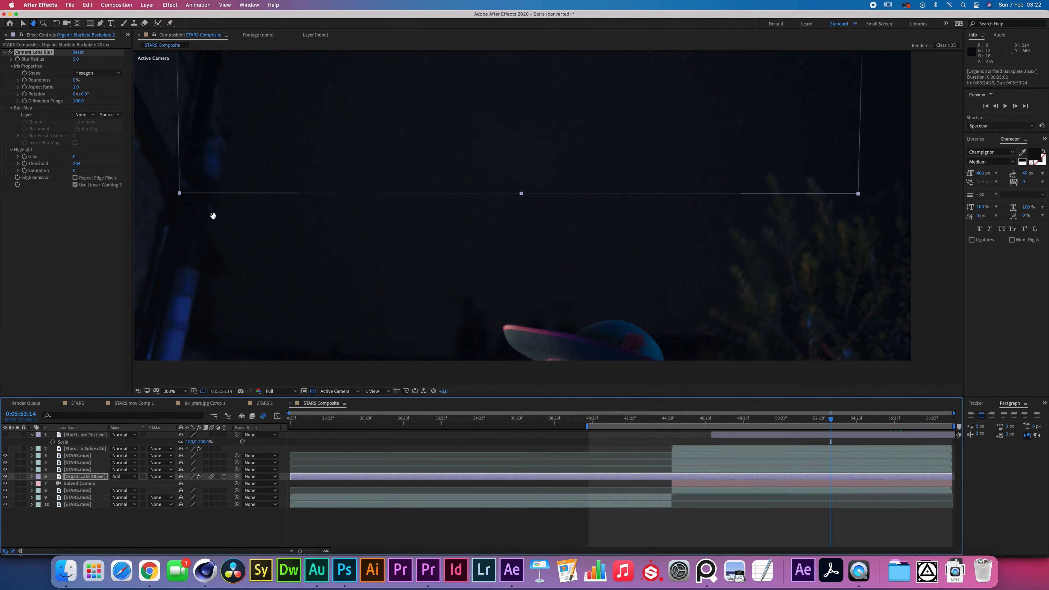
key(v)
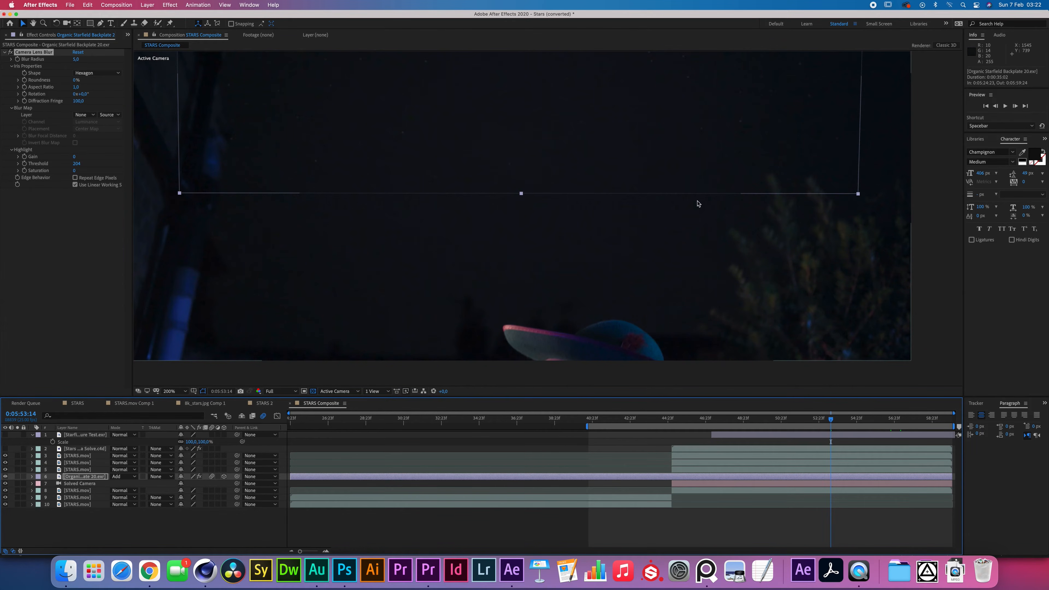
Set the Blur Radius of the Camera Lens Blur on Organic Starfield Backplate 20.exr to 7.
click(76, 59)
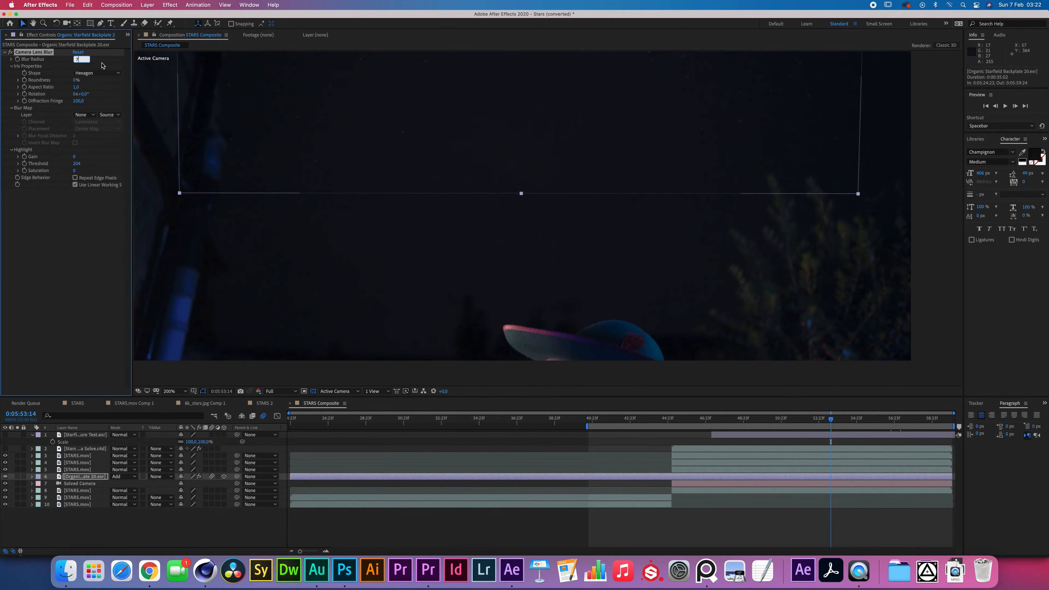
key(Return)
key(comma)
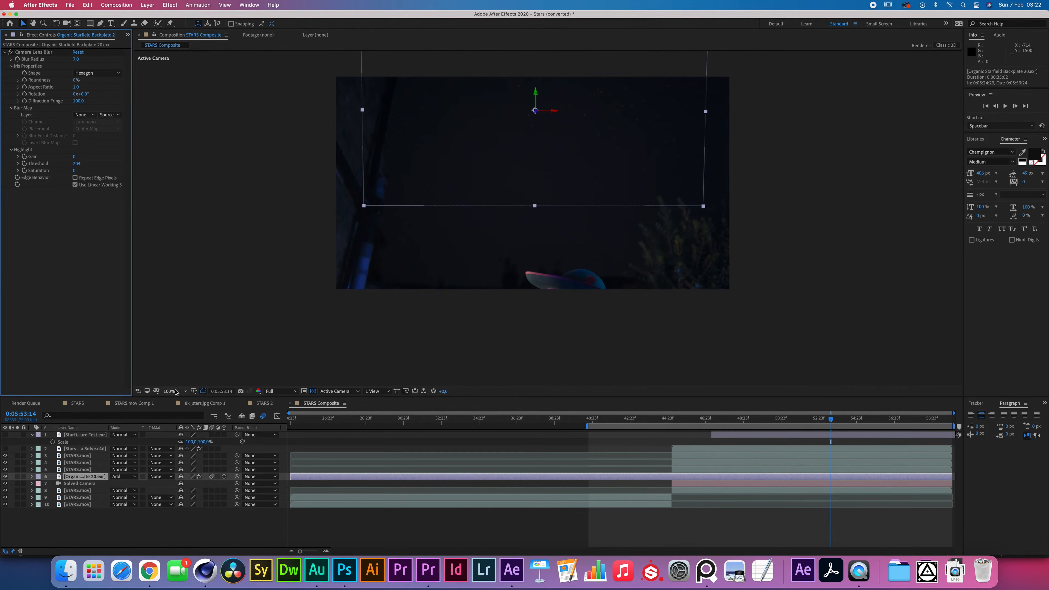
click(175, 391)
click(180, 400)
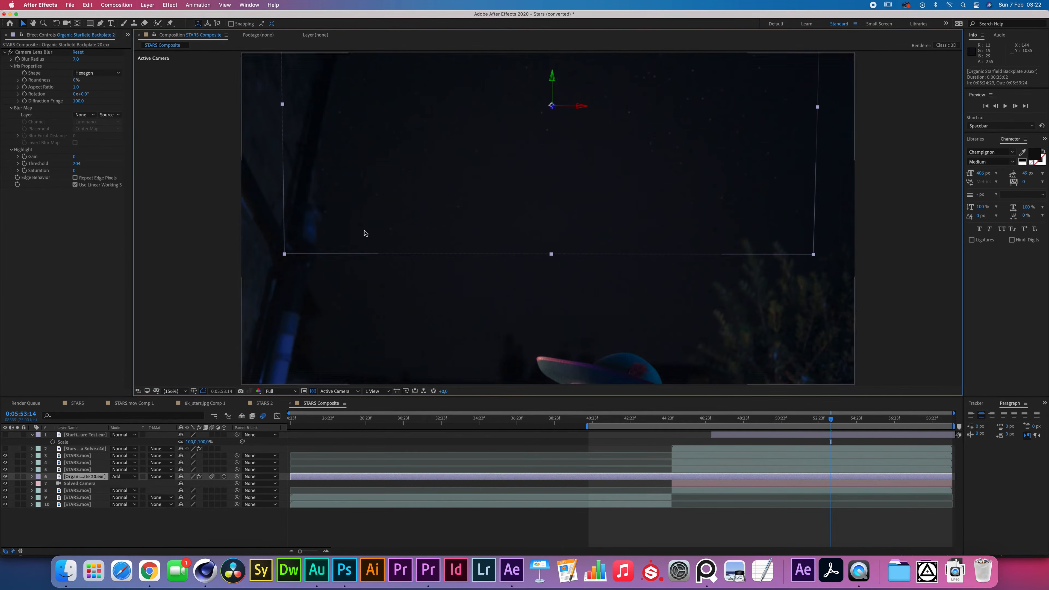
Try an iris Aspect Ratio of 0.5 in the Camera Lens Blur and return it to 1.0.
click(92, 88)
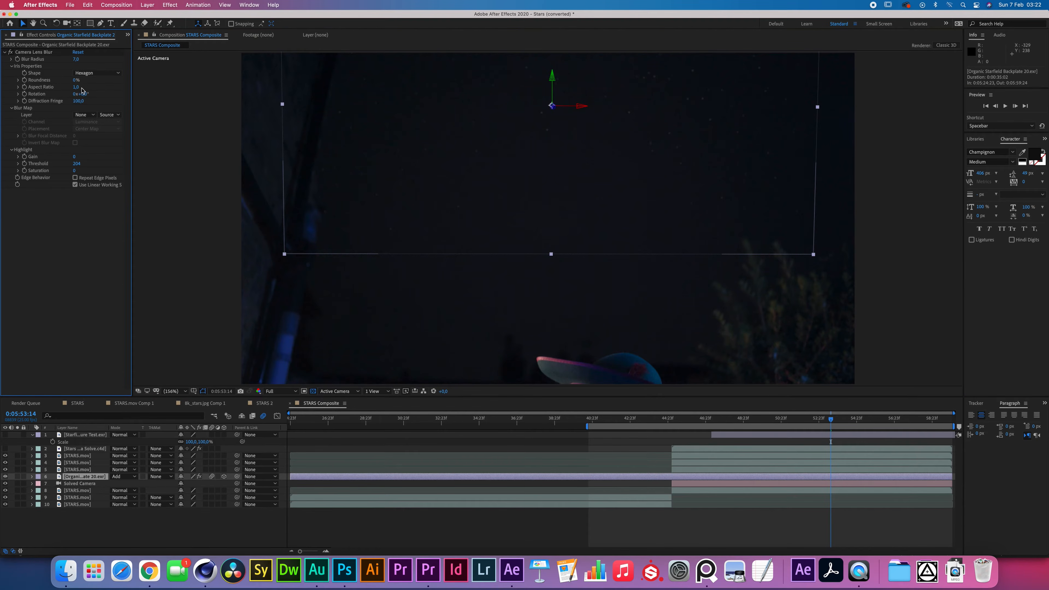
click(75, 88)
text(,5)
key(Return)
click(76, 87)
key(Return)
Set the Camera Lens Blur iris shape to Heptagon and check it against the Corona camera's aperture blades in Cinema 4D.
click(111, 75)
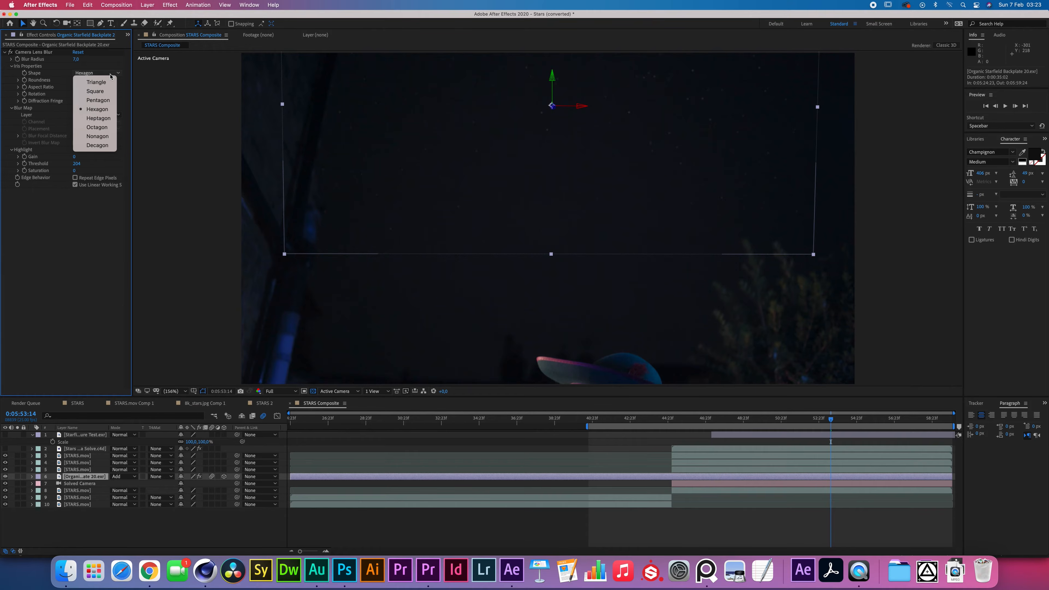
click(92, 120)
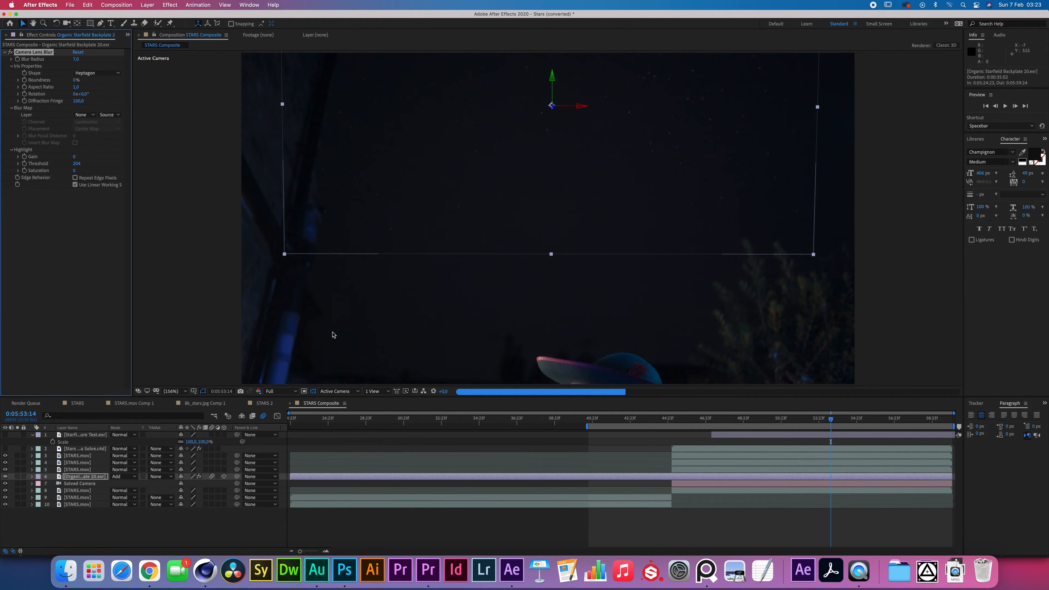
click(205, 570)
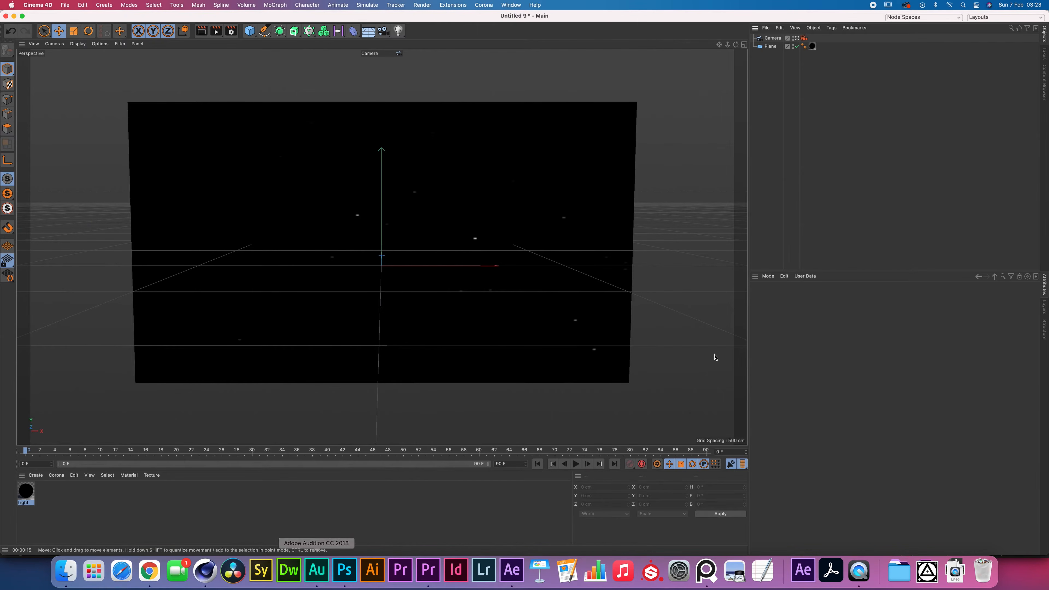
click(804, 38)
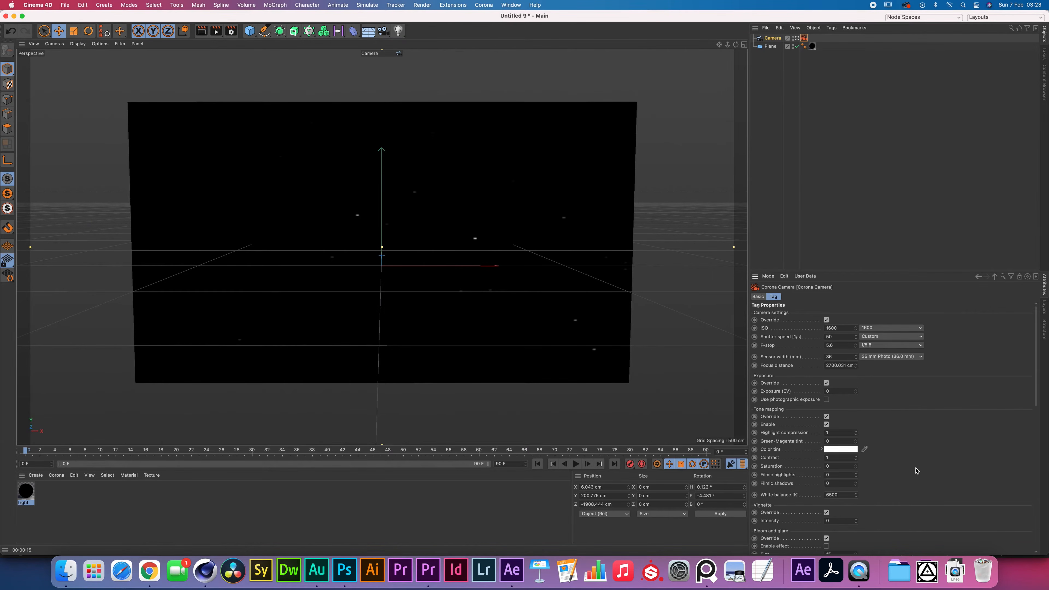
scroll(873, 376, down, 15)
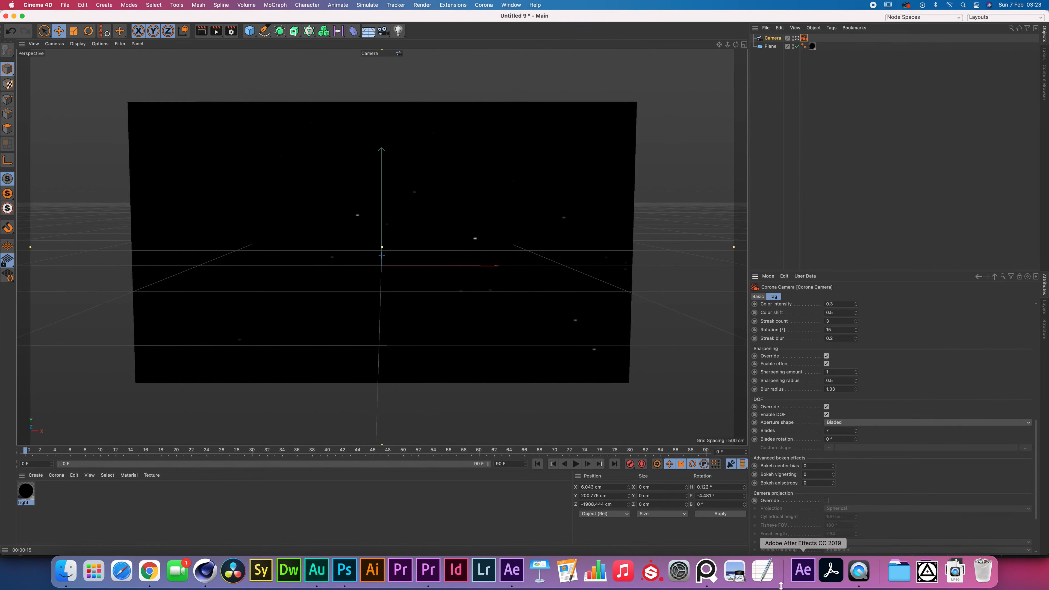
click(511, 570)
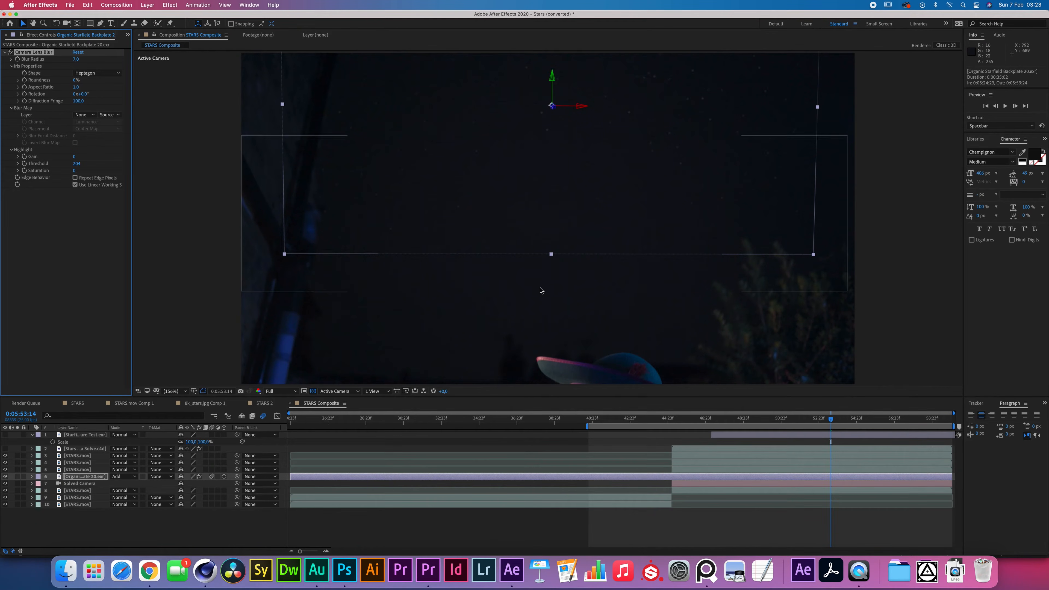
Trim the start of the Organic Starfield Backplate 20.exr layer to match the start of the upper STARS.mov layers.
click(138, 536)
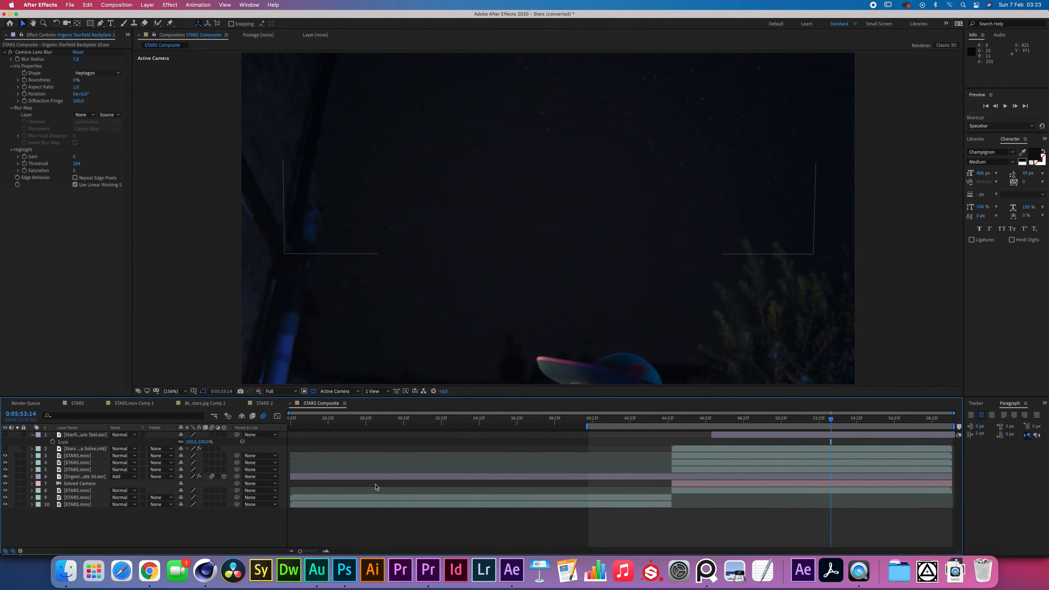
drag(291, 476, 672, 481)
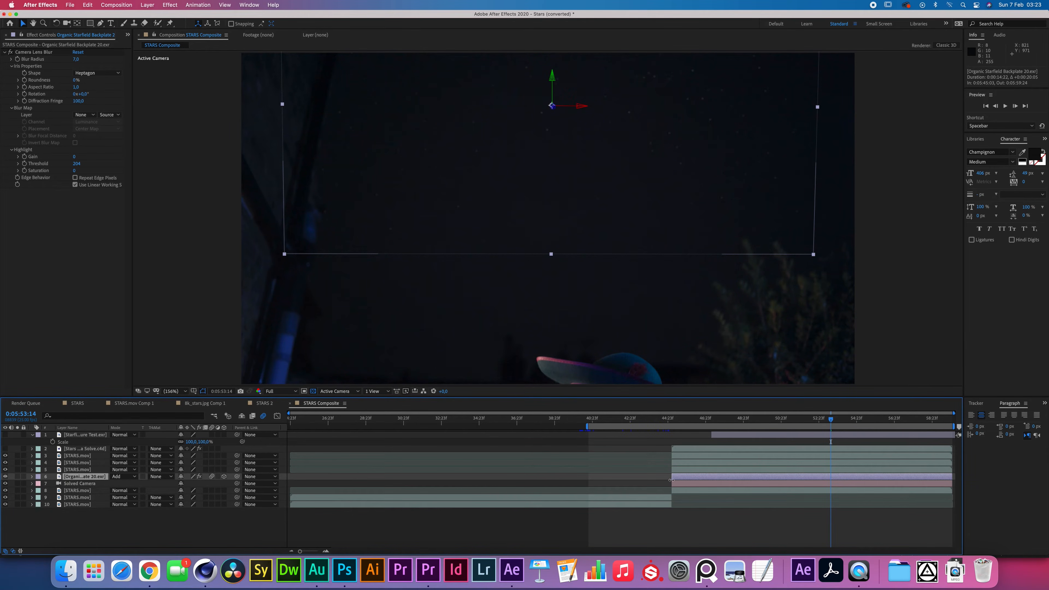
scroll(399, 293, down, 1)
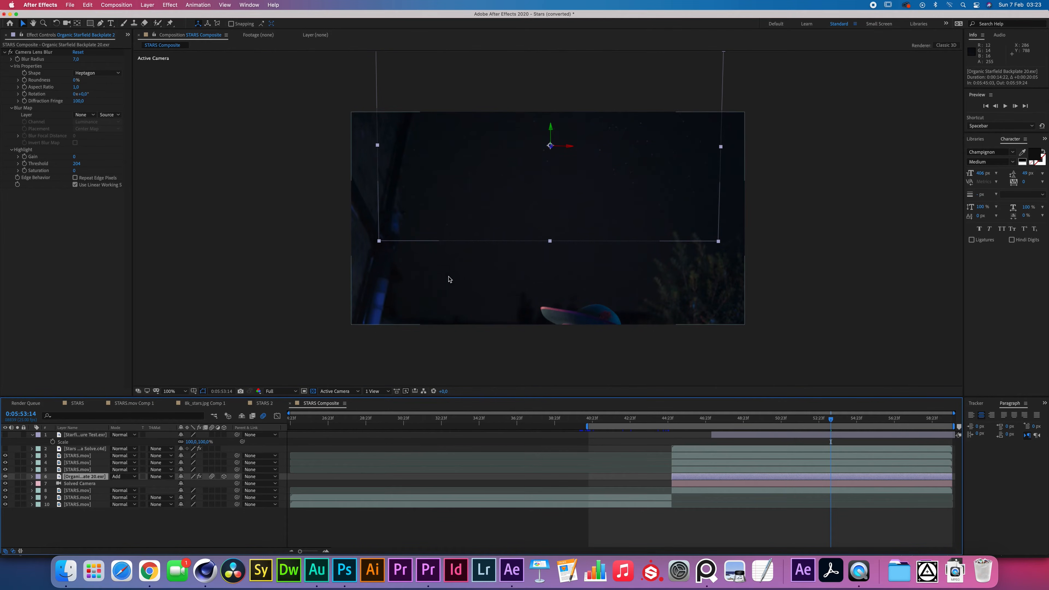
click(187, 541)
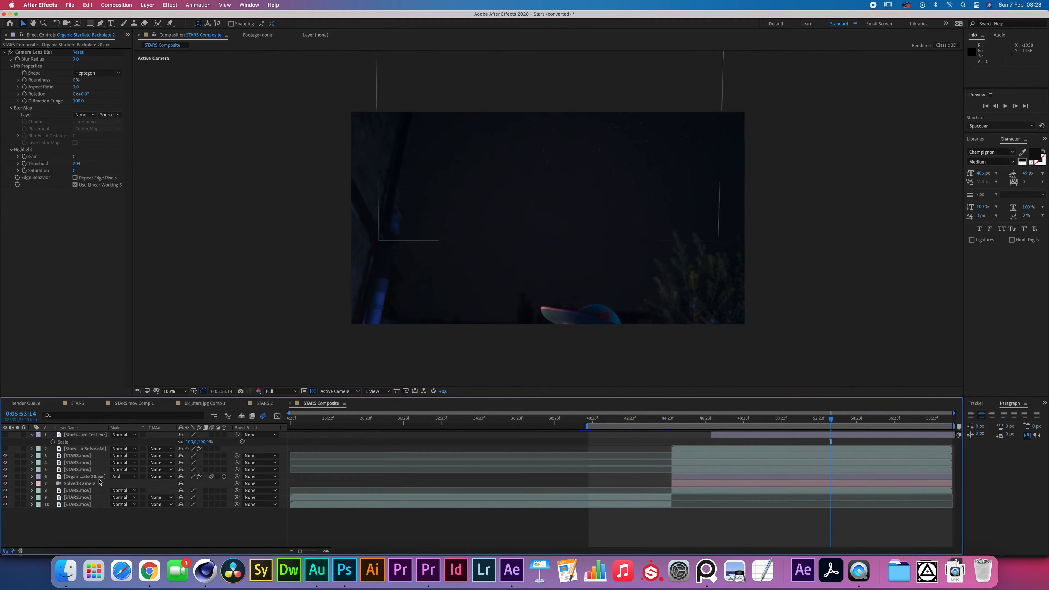
Show the project files and duplicate the Organic Starfield Backplate 20.exr layer eight times.
click(128, 35)
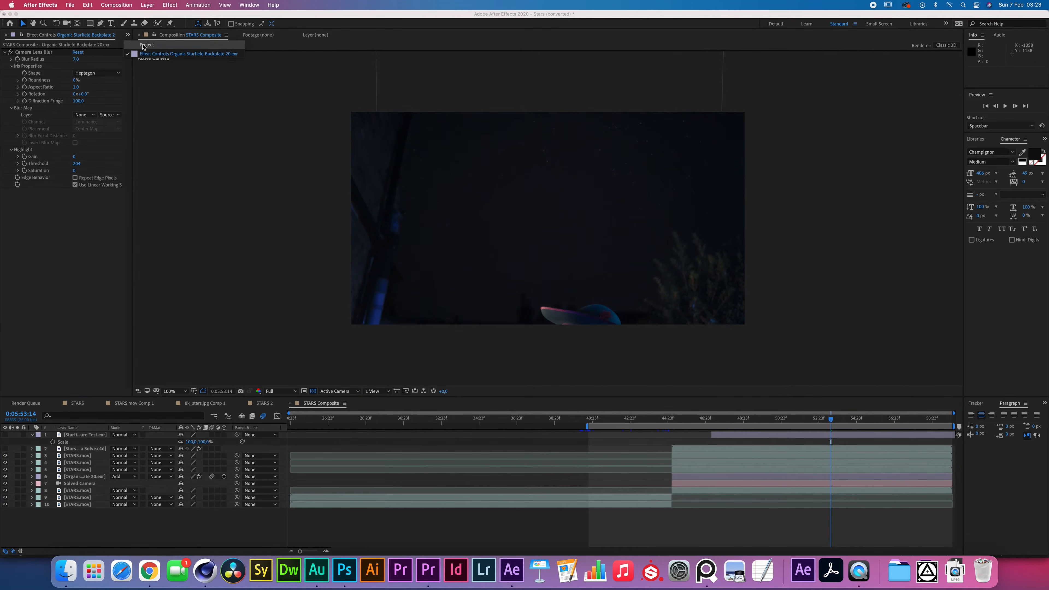
click(137, 45)
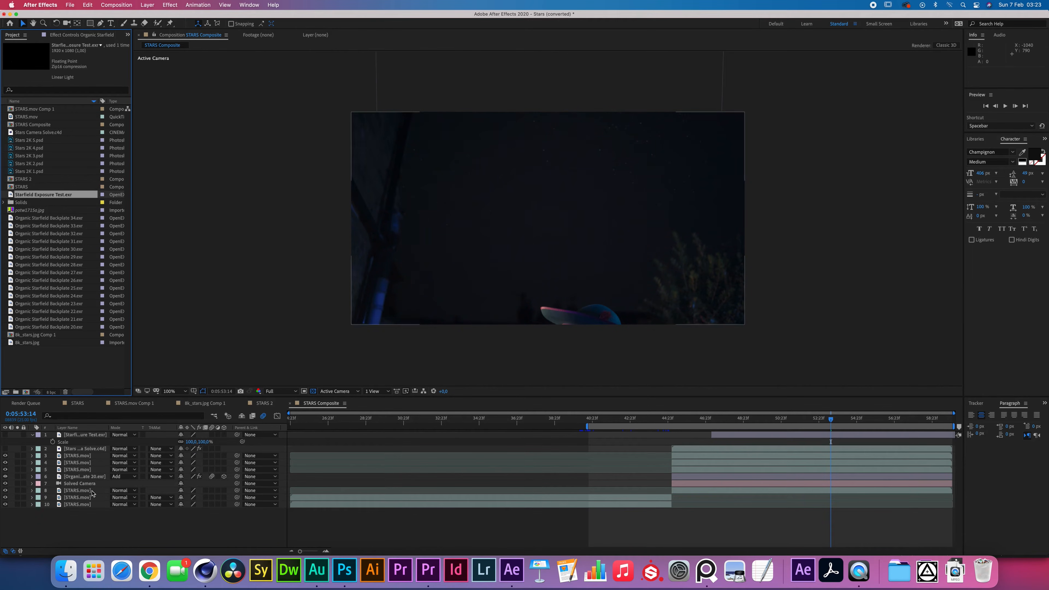
click(89, 477)
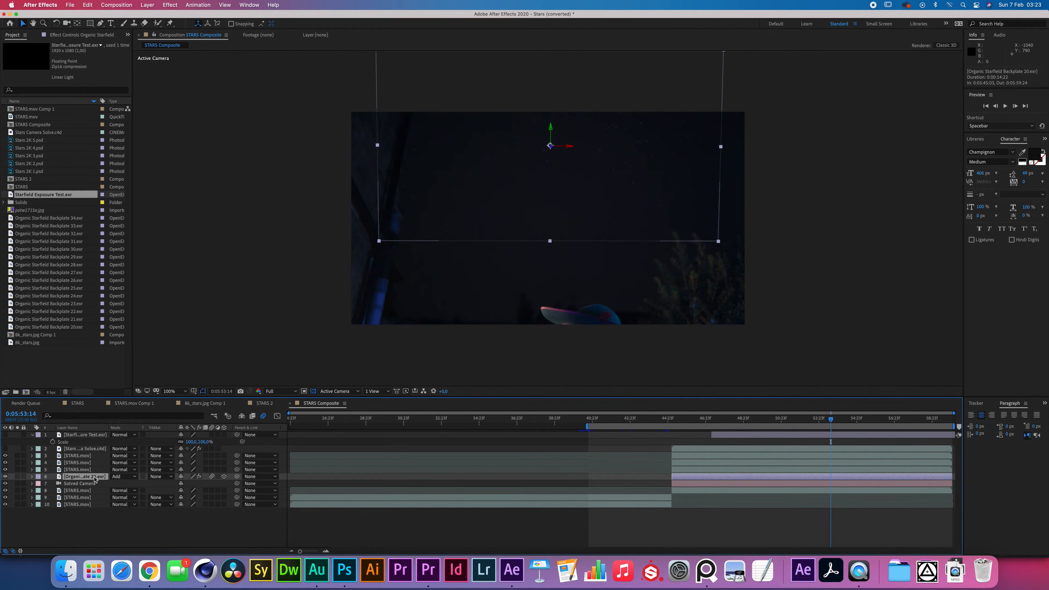
key(super+d)
key(super+d)
key(super+d)
key(super+d)
key(super+d)
key(super+d)
key(super+d)
key(super+d)
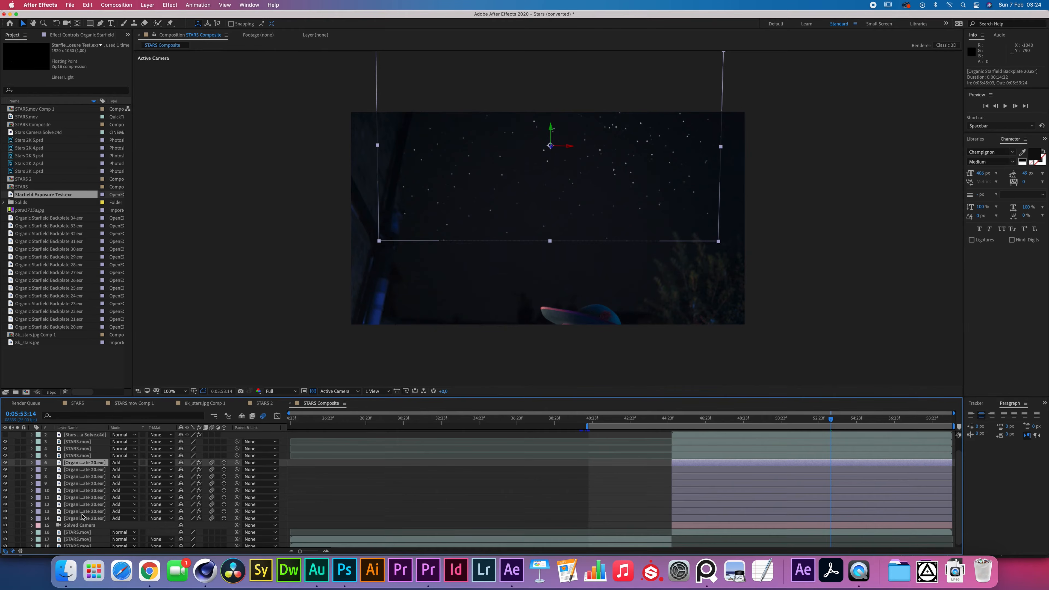
Replace the sources of the uppermost four backplate copies with Organic Starfield Backplate 34, 33, 32 and 31.exr.
click(51, 218)
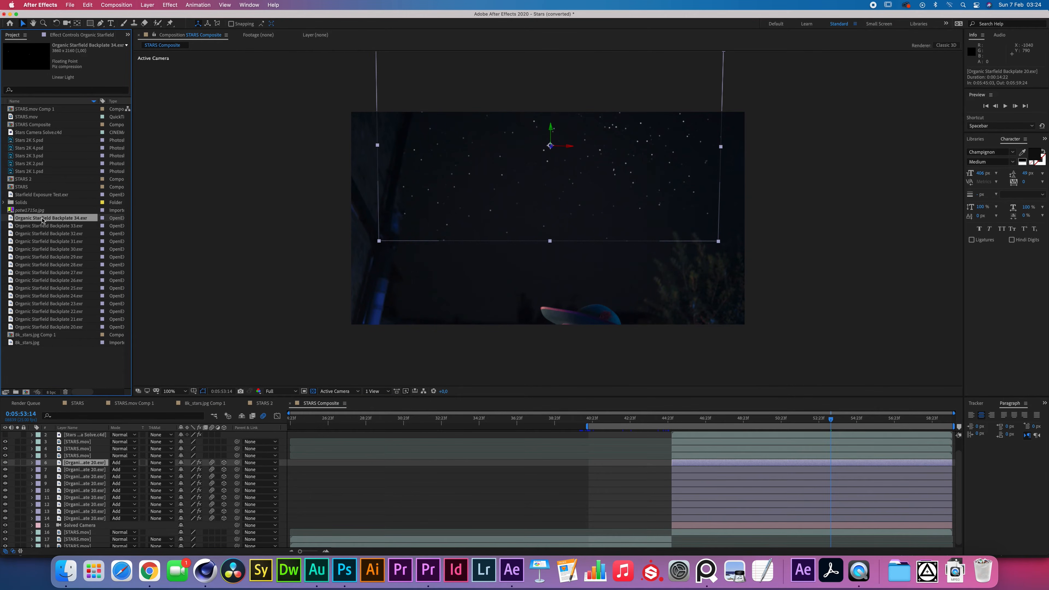
drag(43, 220, 88, 463)
click(91, 470)
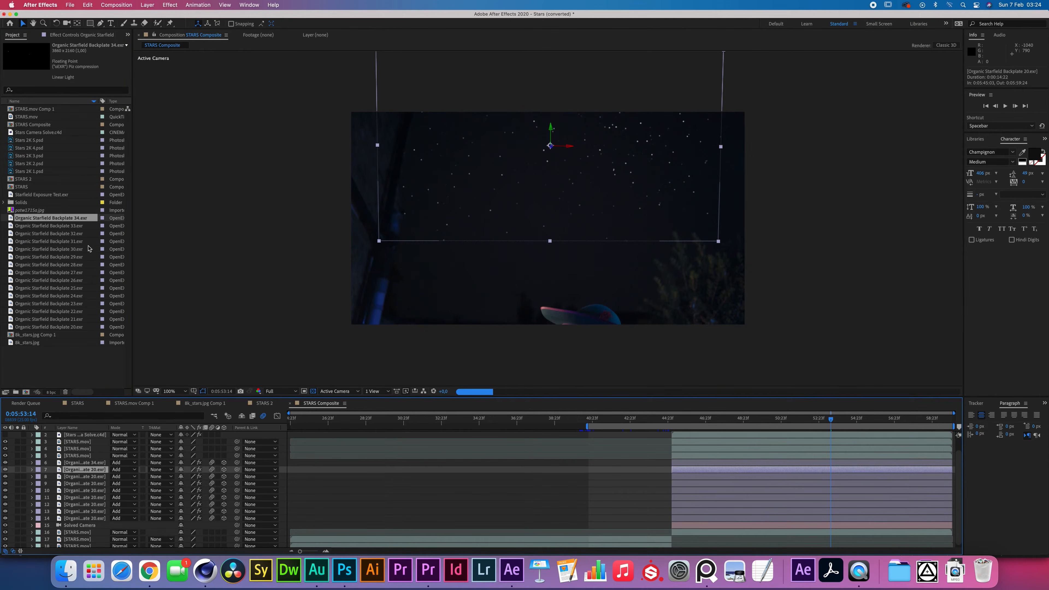
click(49, 226)
drag(50, 226, 101, 479)
click(91, 477)
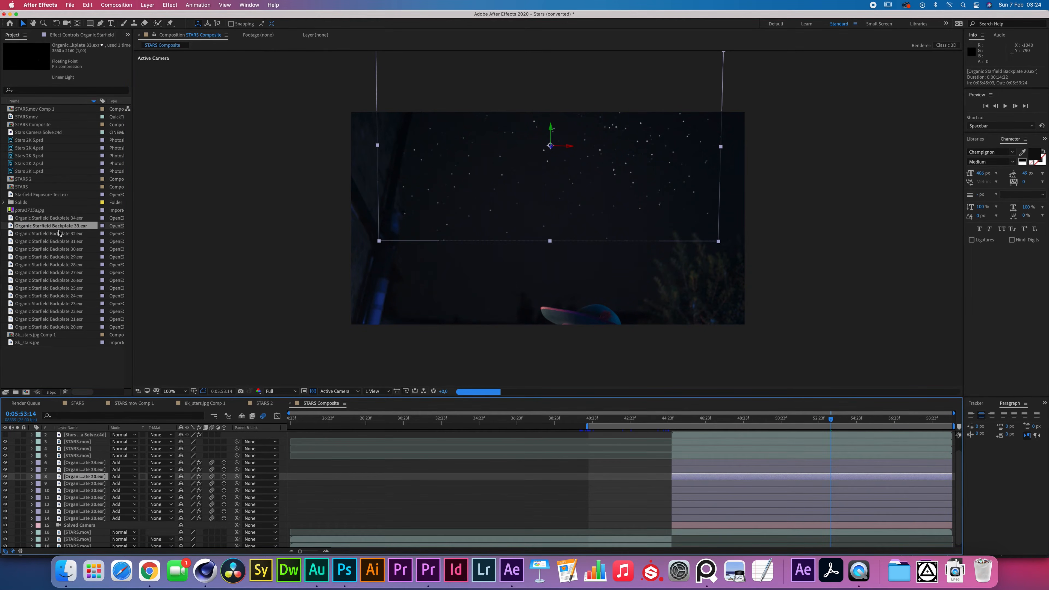
click(50, 233)
drag(49, 234, 99, 482)
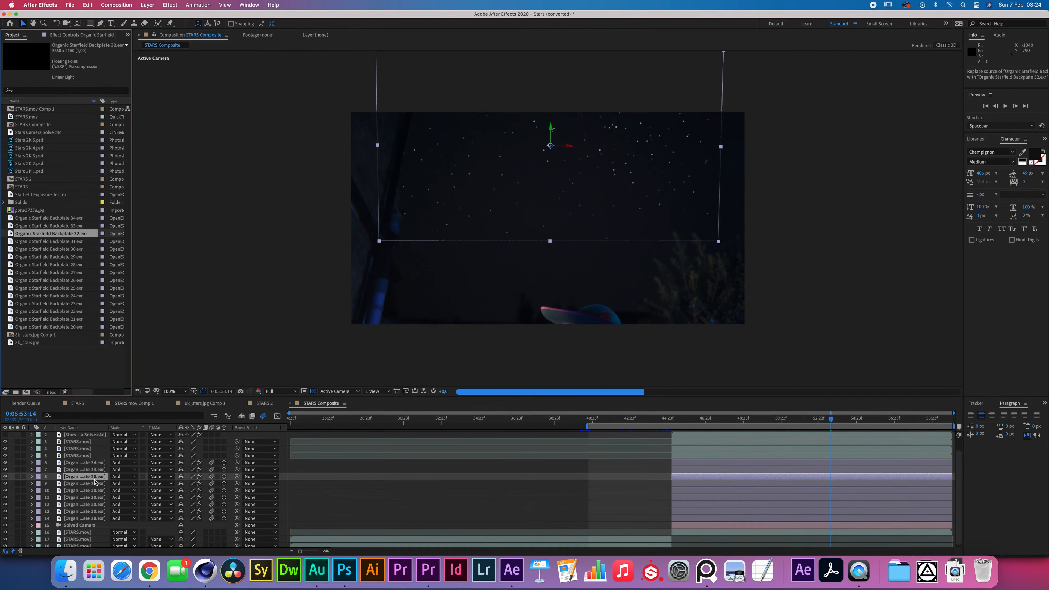
click(91, 484)
click(70, 241)
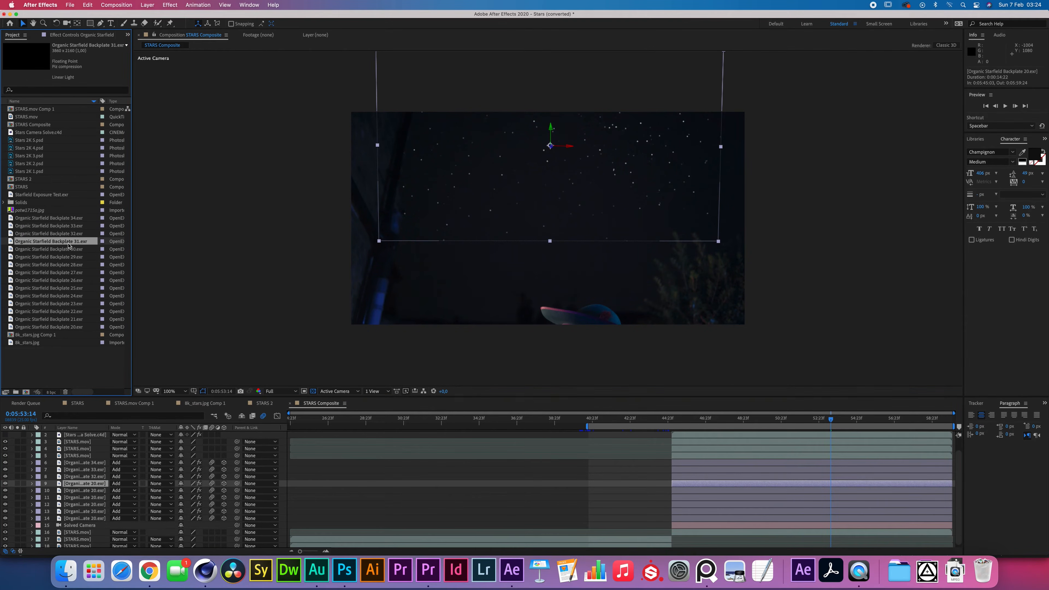
drag(70, 241, 96, 489)
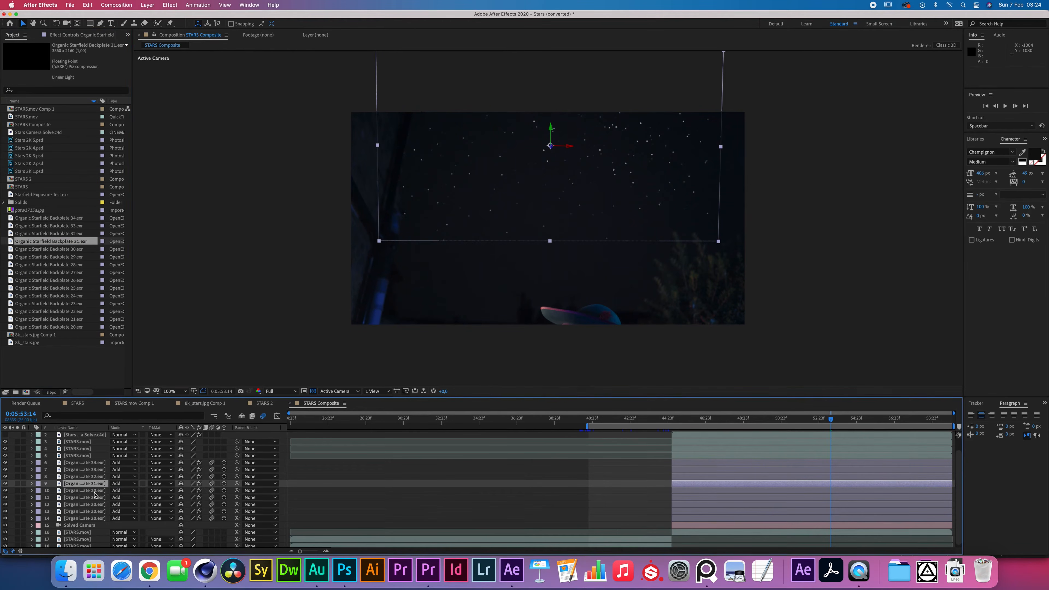
Replace the sources of the next four backplate copies with Organic Starfield Backplate 30, 29, 28 and 27.exr.
click(93, 491)
drag(62, 249, 100, 491)
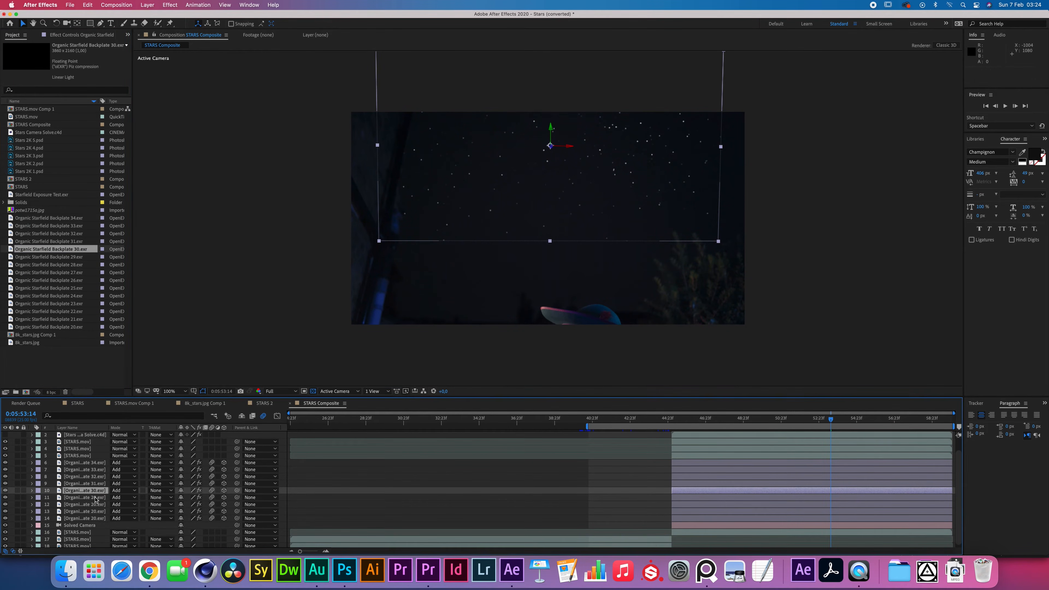
click(95, 498)
drag(56, 259, 90, 509)
click(89, 505)
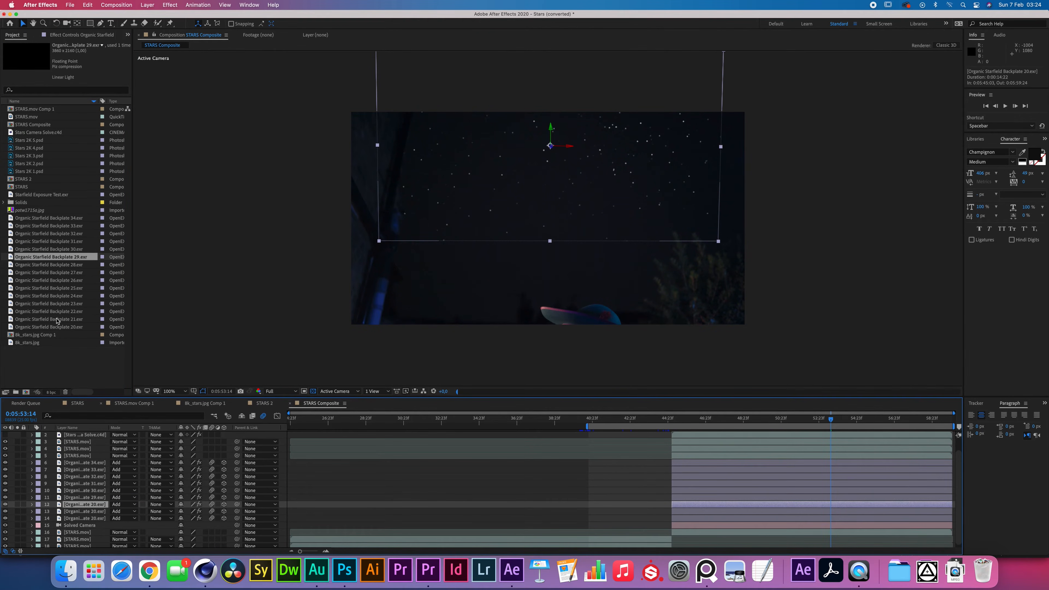
click(44, 268)
drag(45, 268, 94, 505)
click(101, 513)
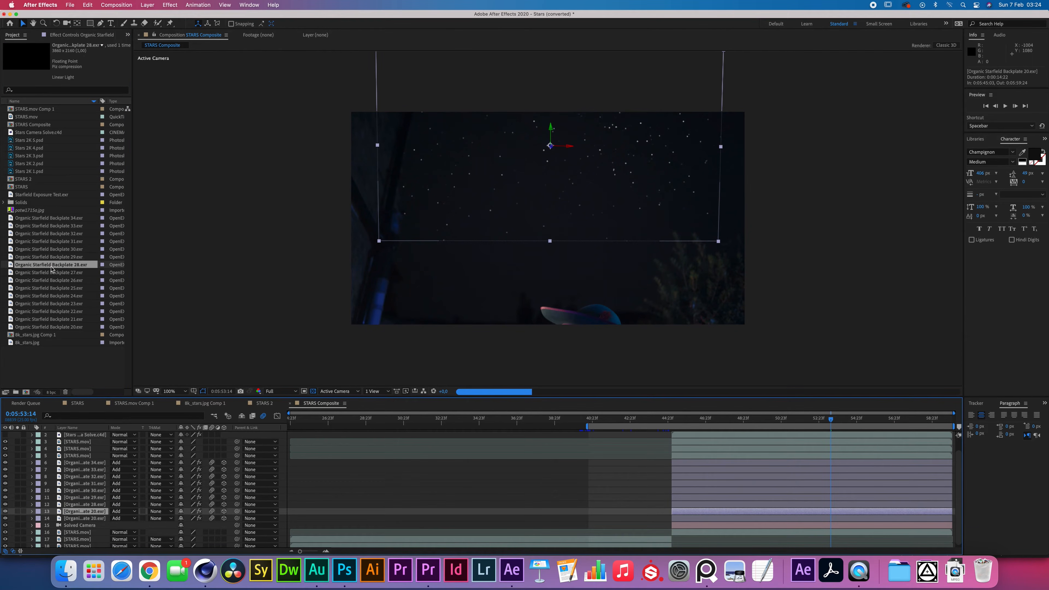
click(49, 272)
drag(49, 272, 89, 511)
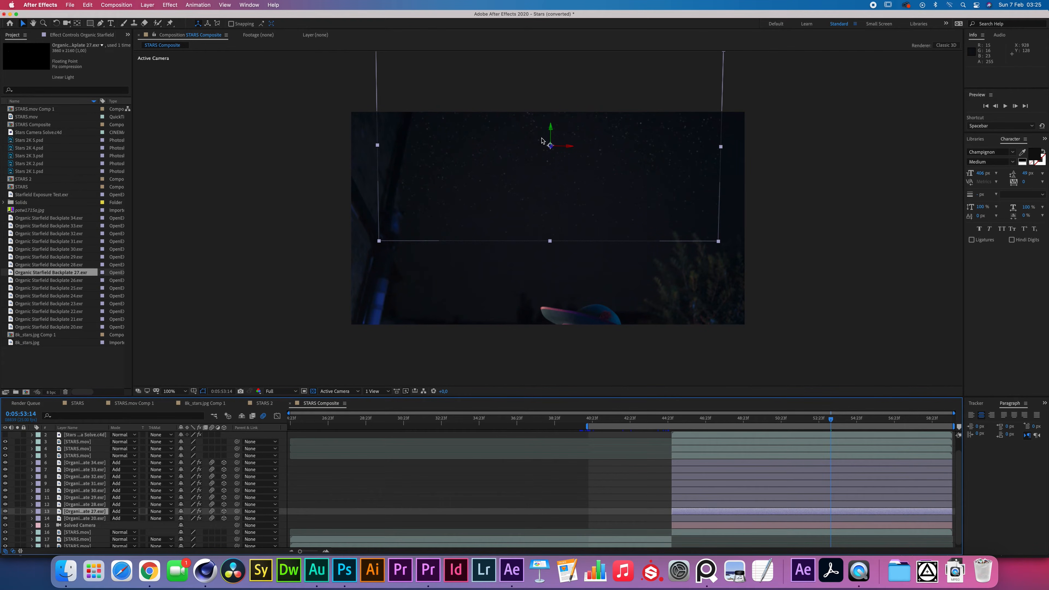
Move the Organic Starfield Backplate 27.exr layer rightward across the sky and push it farther back in depth.
drag(570, 148, 1048, 151)
drag(609, 146, 983, 146)
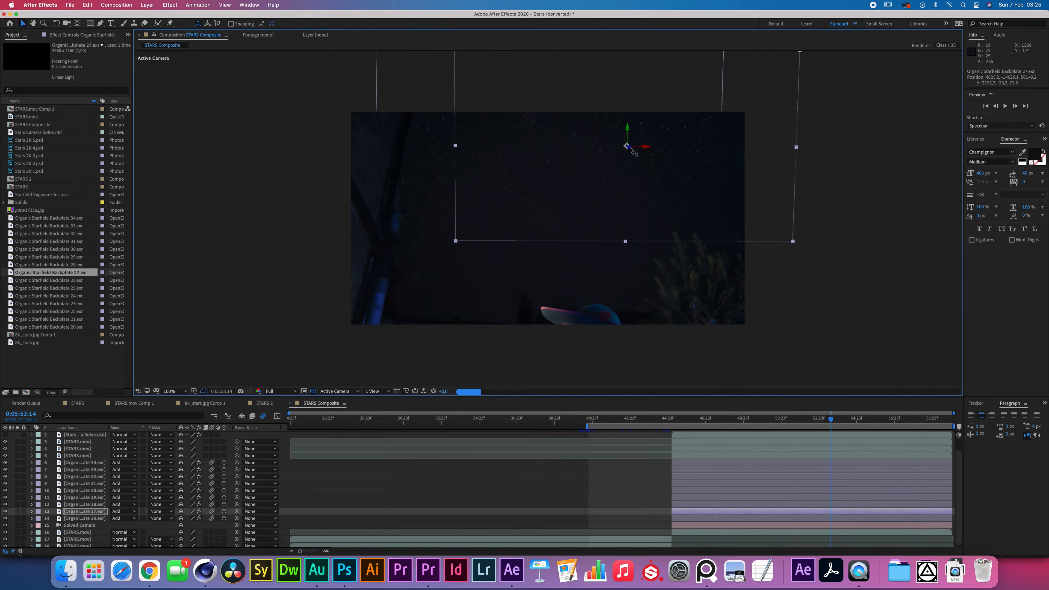
drag(630, 149, 323, 161)
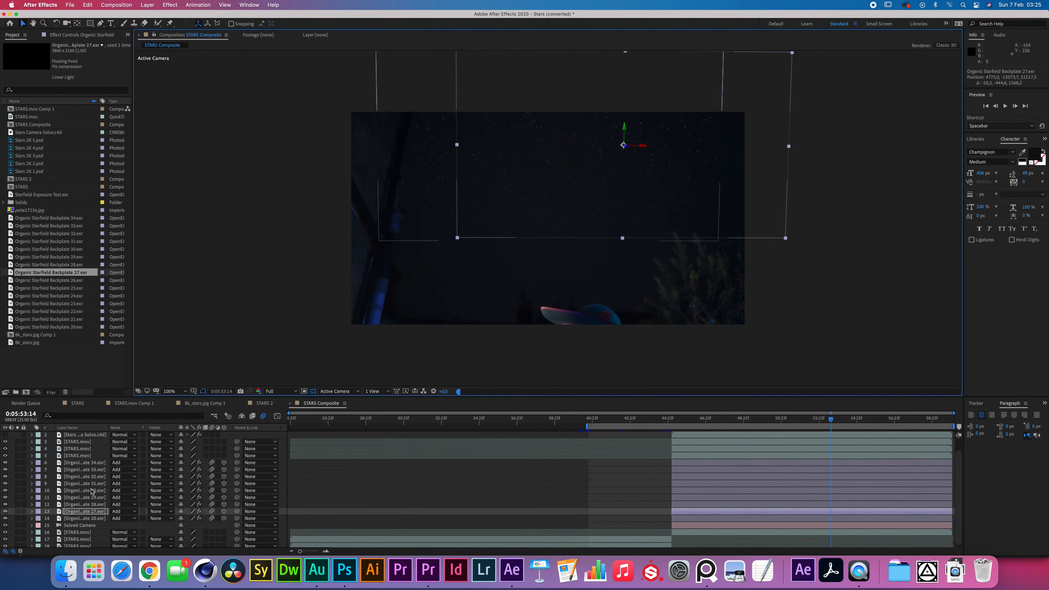
Lower the Organic Starfield Backplate 28.exr layer over the sky and reduce the X value of its orientation.
click(95, 502)
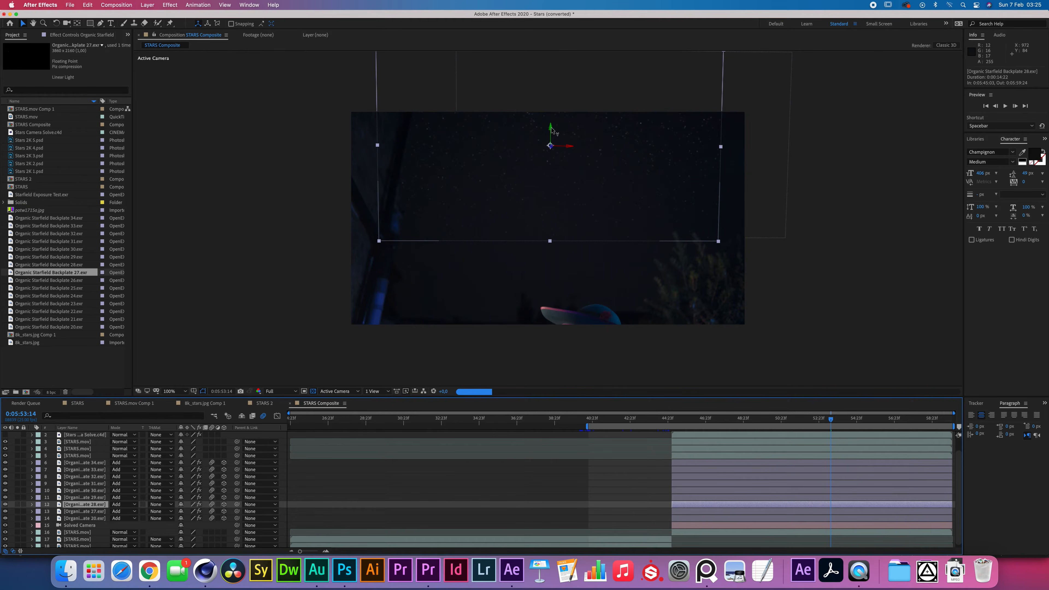
drag(551, 130, 534, 209)
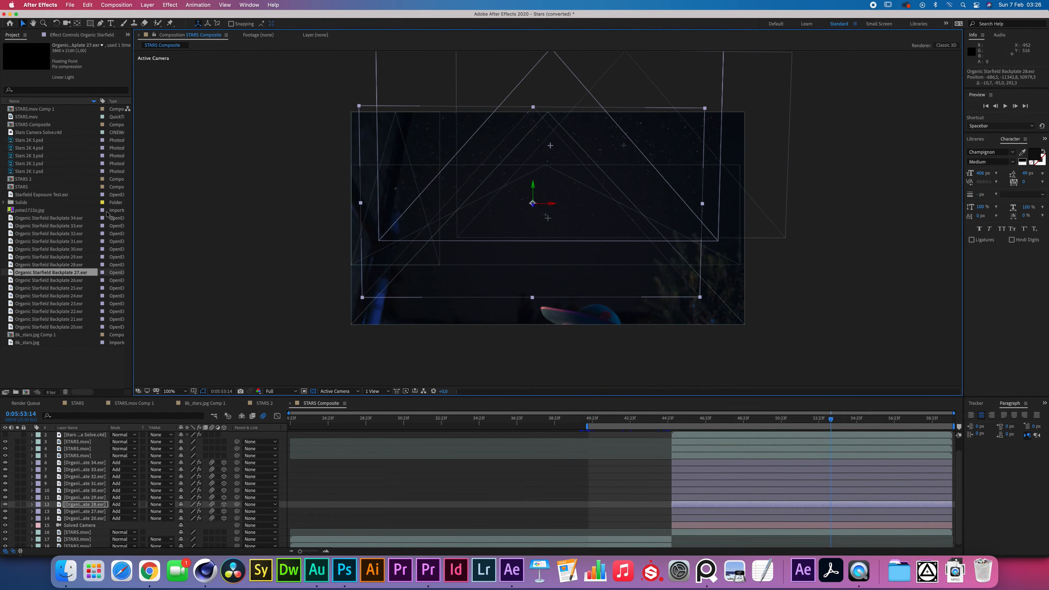
key(r)
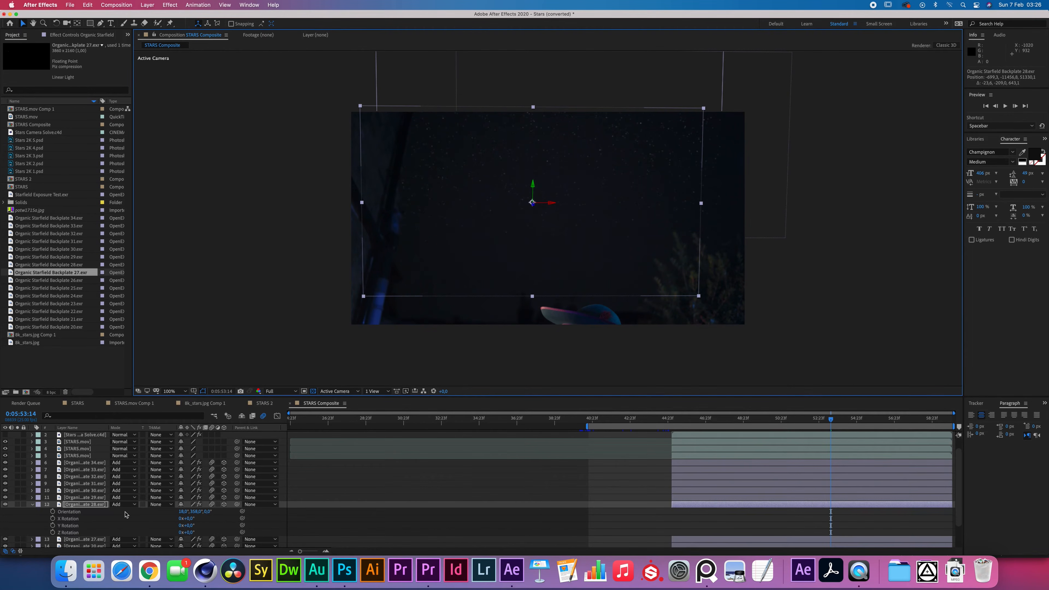
drag(183, 511, 177, 511)
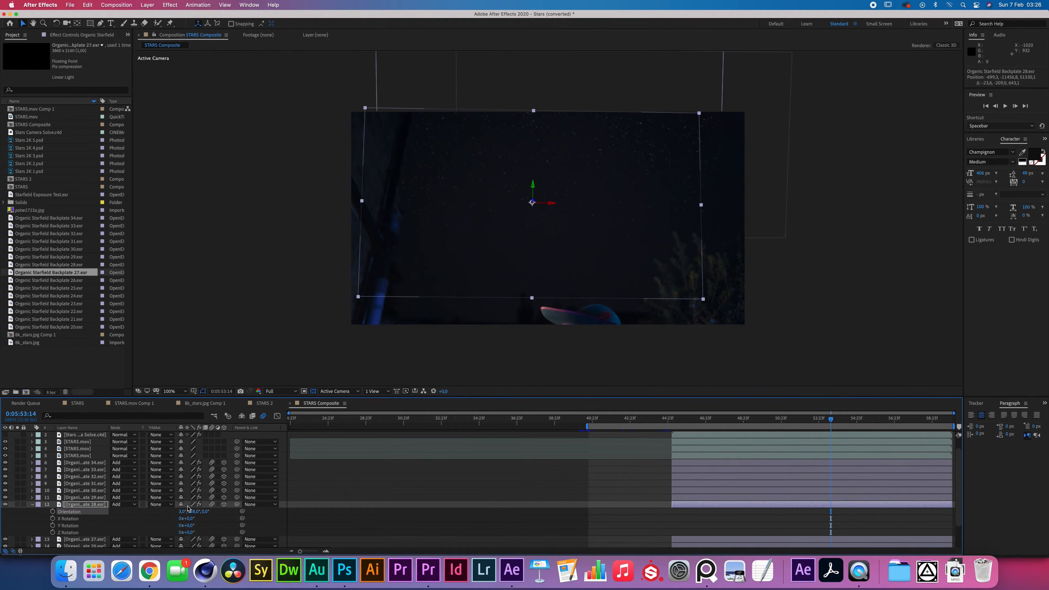
drag(535, 186, 534, 187)
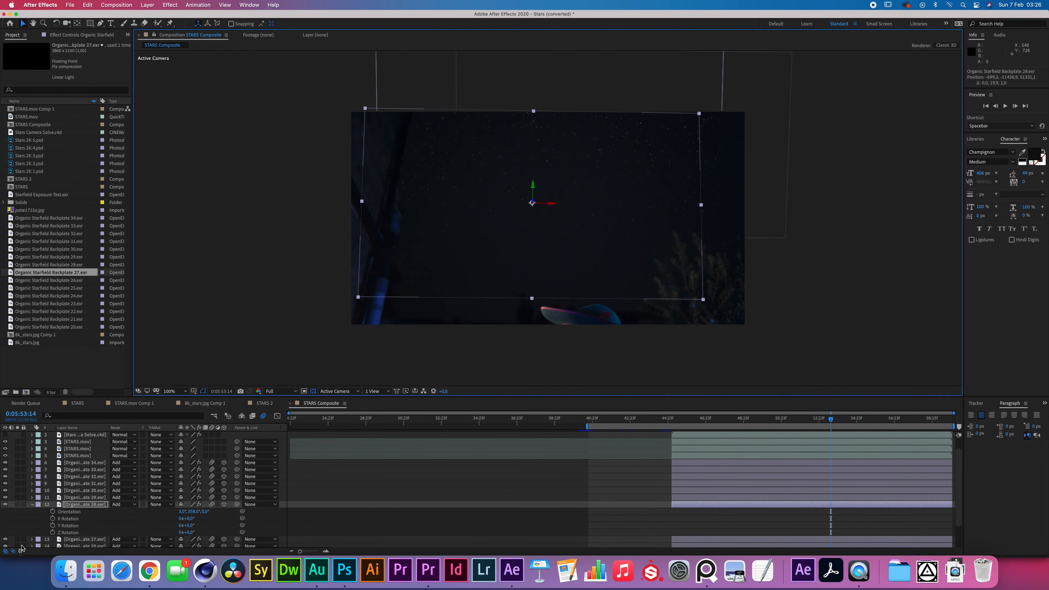
Move the Organic Starfield Backplate 29.exr layer rightward and down over the sky and push it farther back in depth.
click(75, 498)
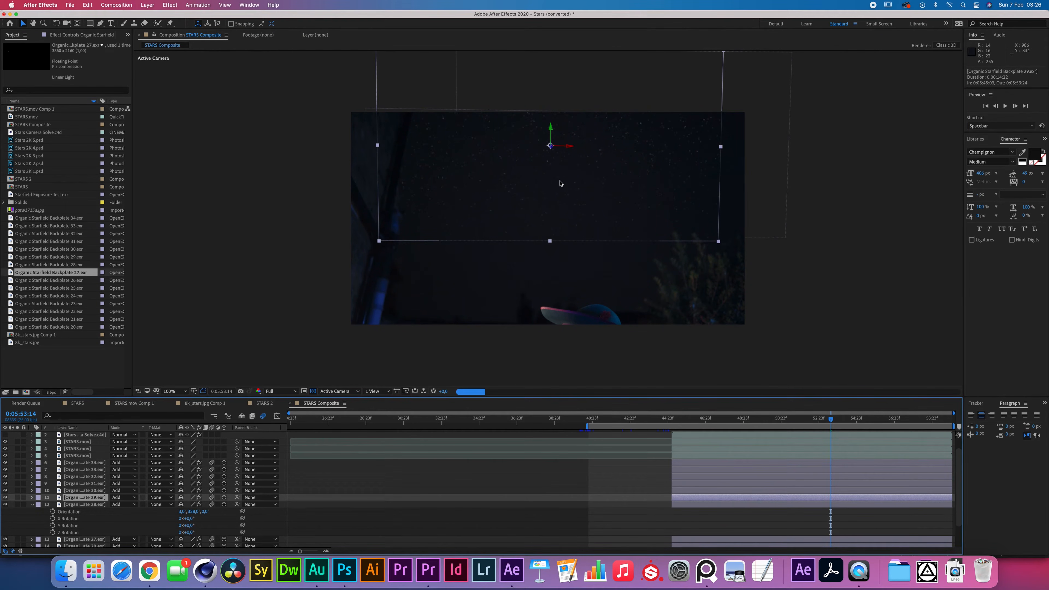
drag(571, 147, 950, 167)
drag(581, 132, 620, 220)
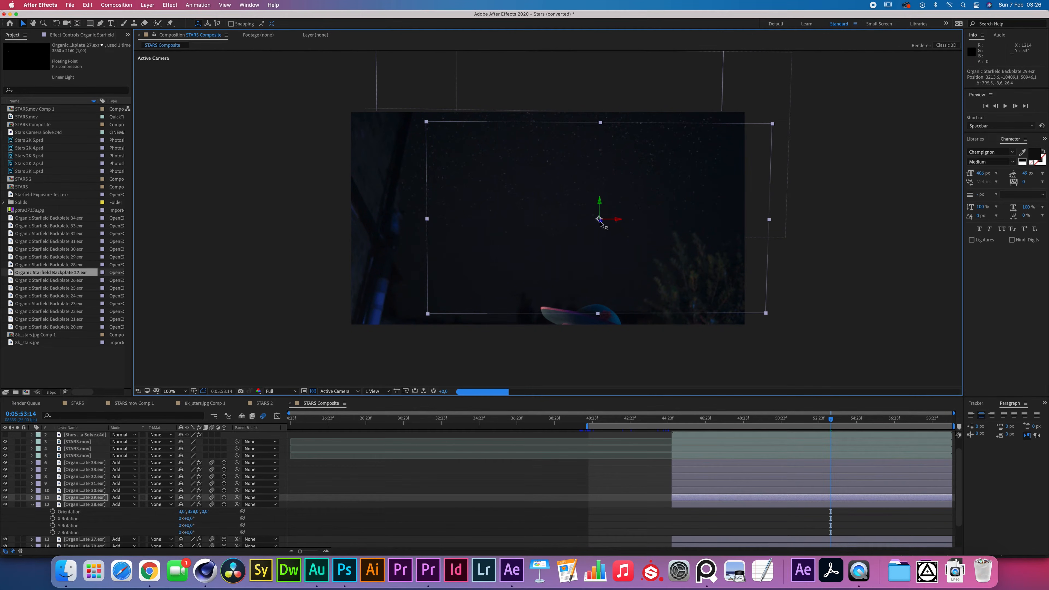
drag(600, 222, 165, 152)
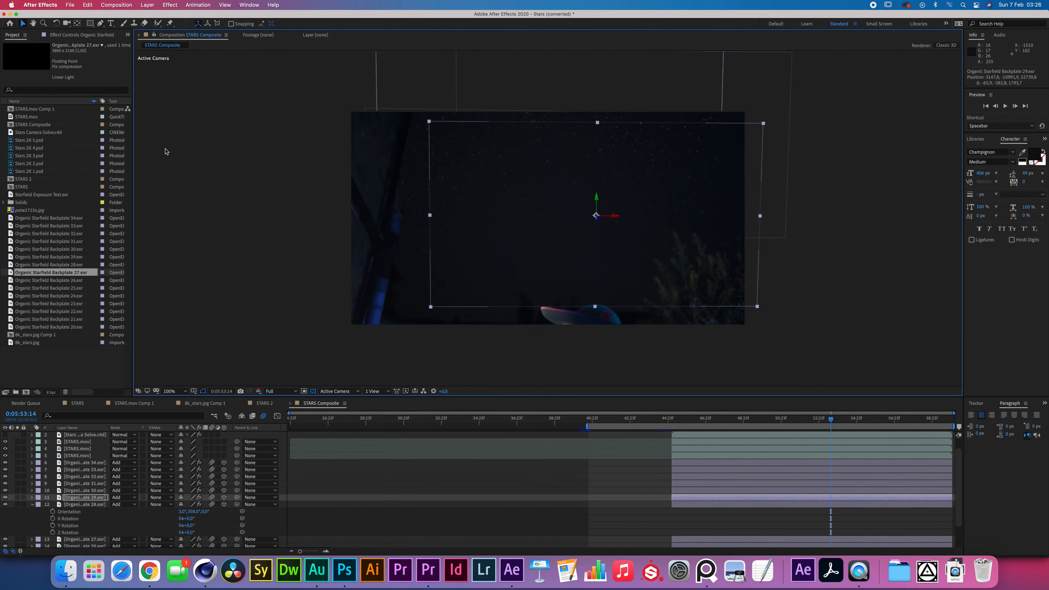
drag(599, 222, 519, 234)
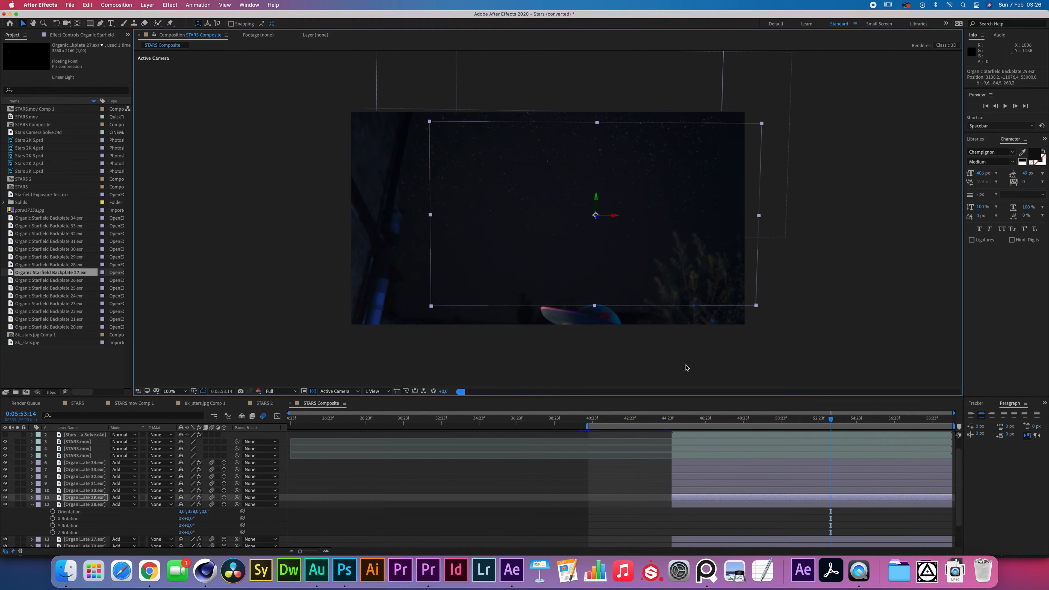
click(44, 490)
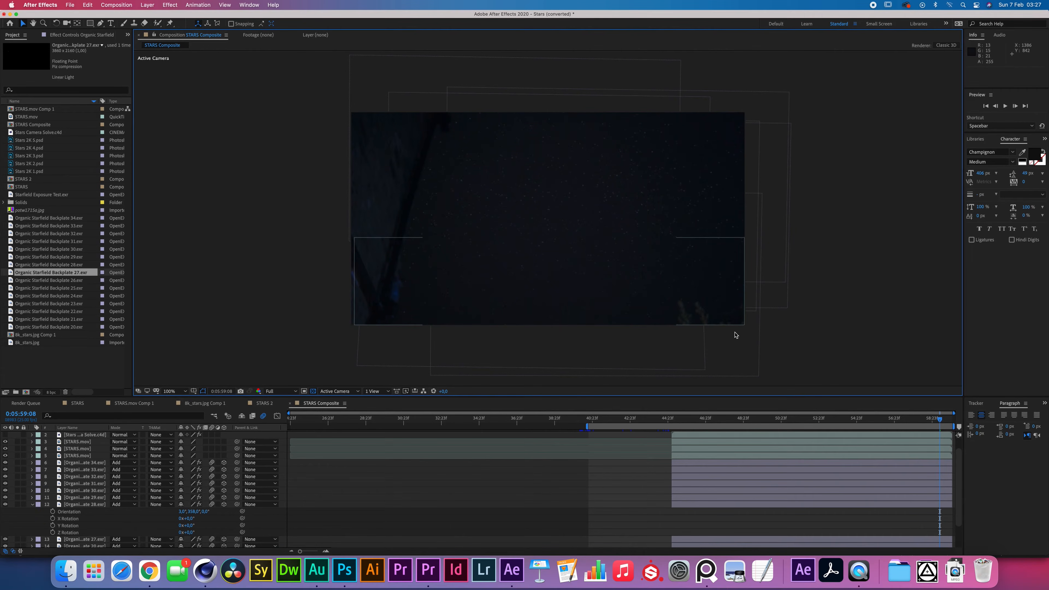
Apply Set Matte to all nine starfield backplate layers and hide them.
click(169, 5)
mouse_move(187, 95)
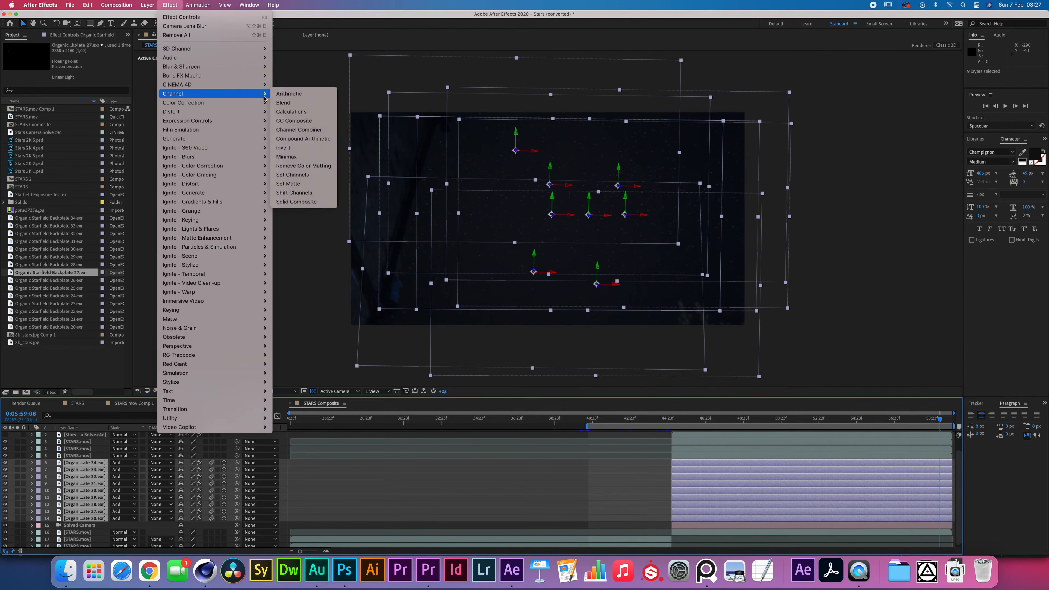
click(287, 185)
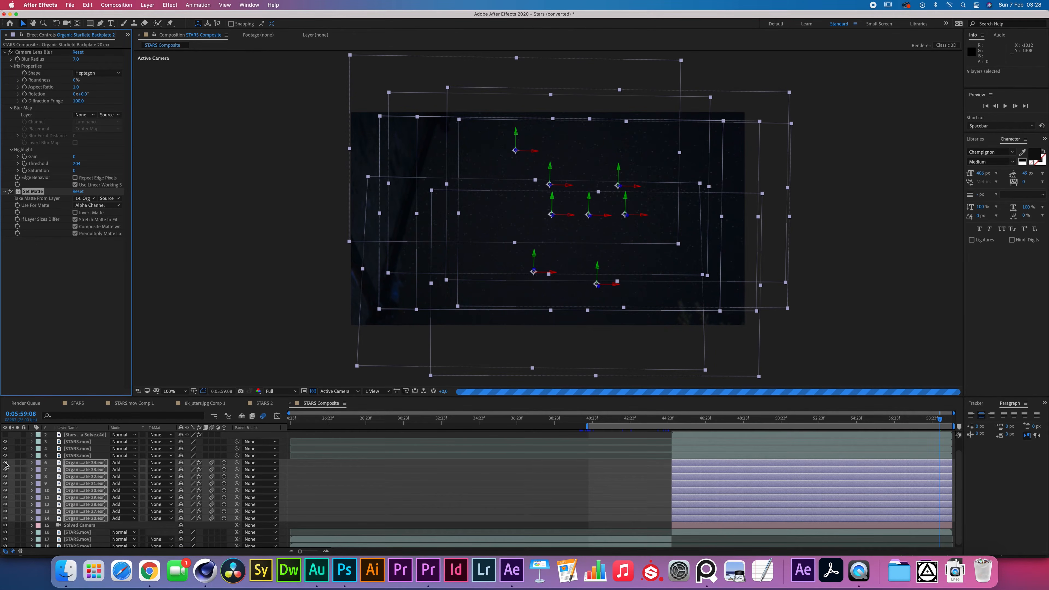
drag(6, 463, 6, 517)
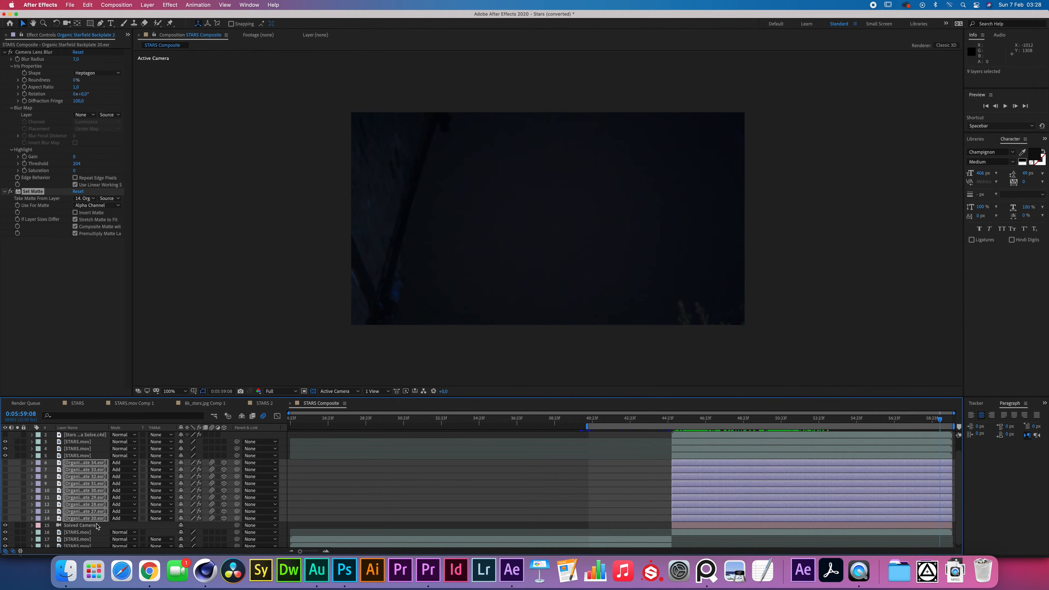
click(196, 357)
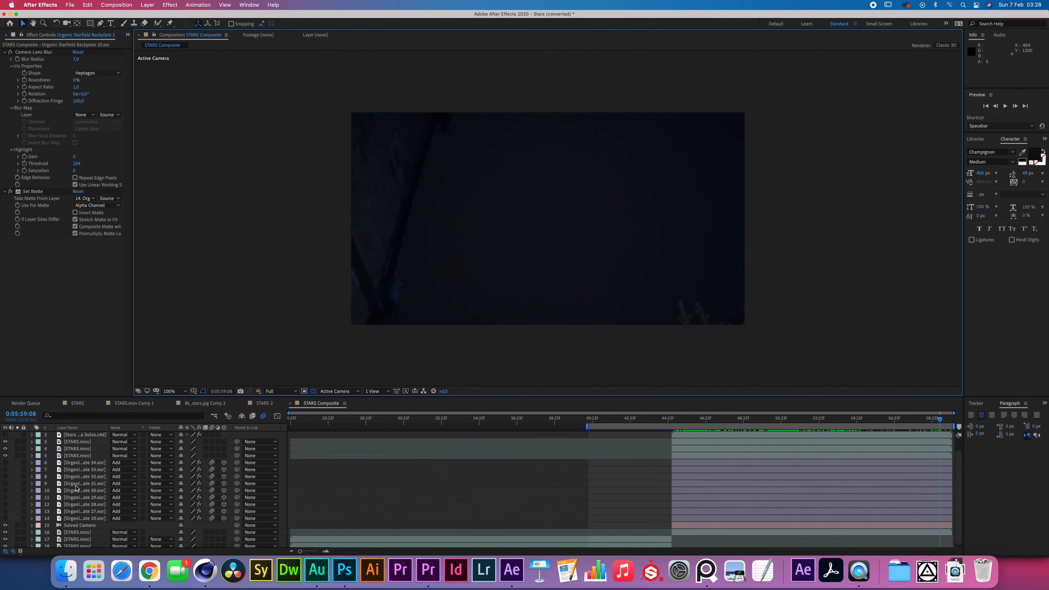
Create a comp-sized black solid directly above the Organic Starfield Backplate 34.exr layer.
click(81, 463)
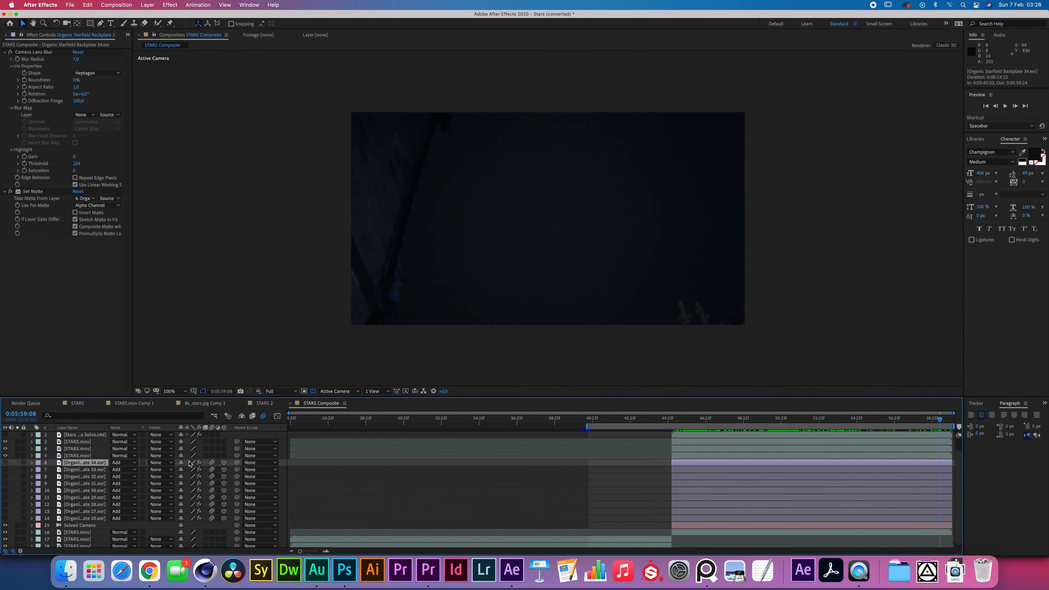
click(145, 5)
mouse_move(177, 17)
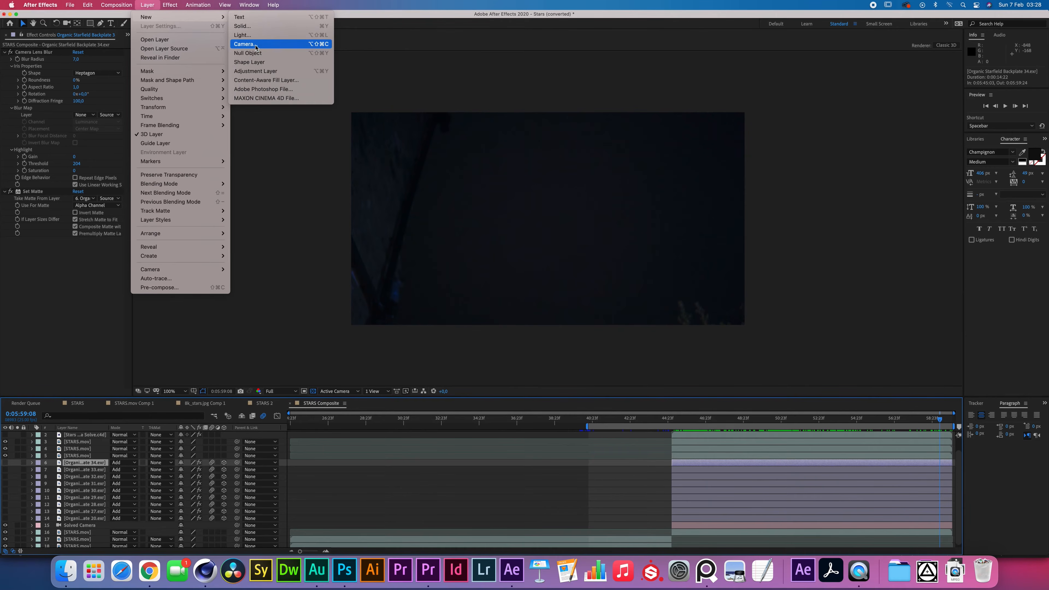
click(247, 26)
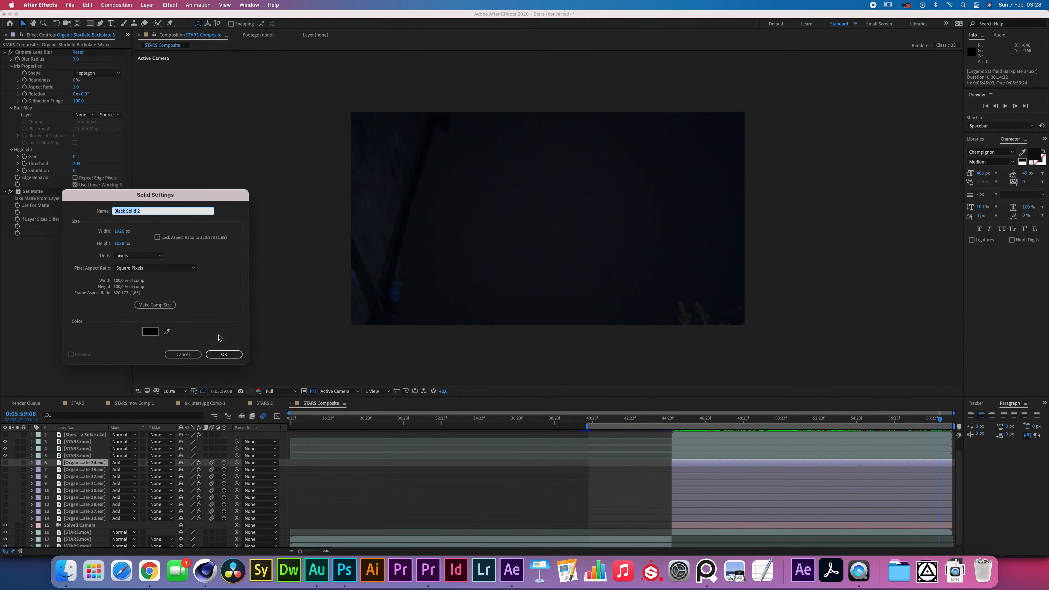
click(157, 305)
drag(158, 196, 247, 198)
click(313, 356)
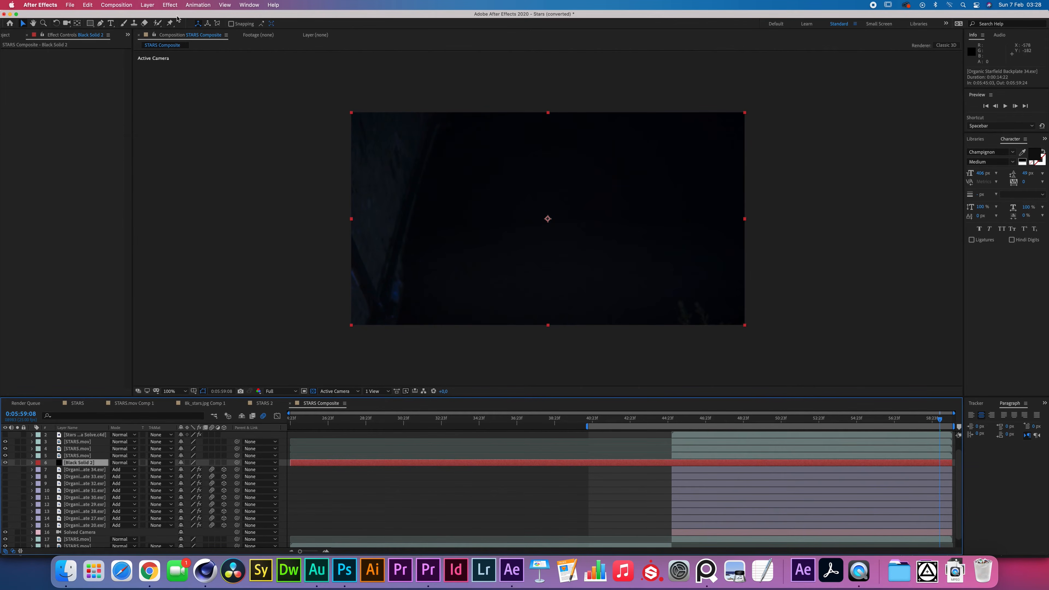
Apply Fractal Noise to the new black solid with the Dynamic fractal type.
click(169, 5)
mouse_move(223, 311)
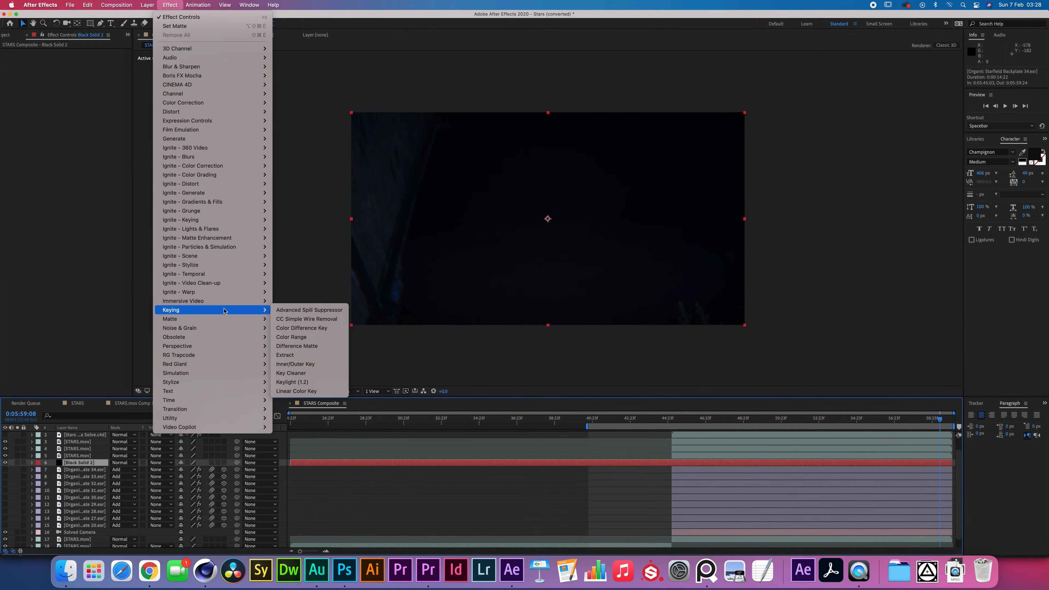
click(294, 346)
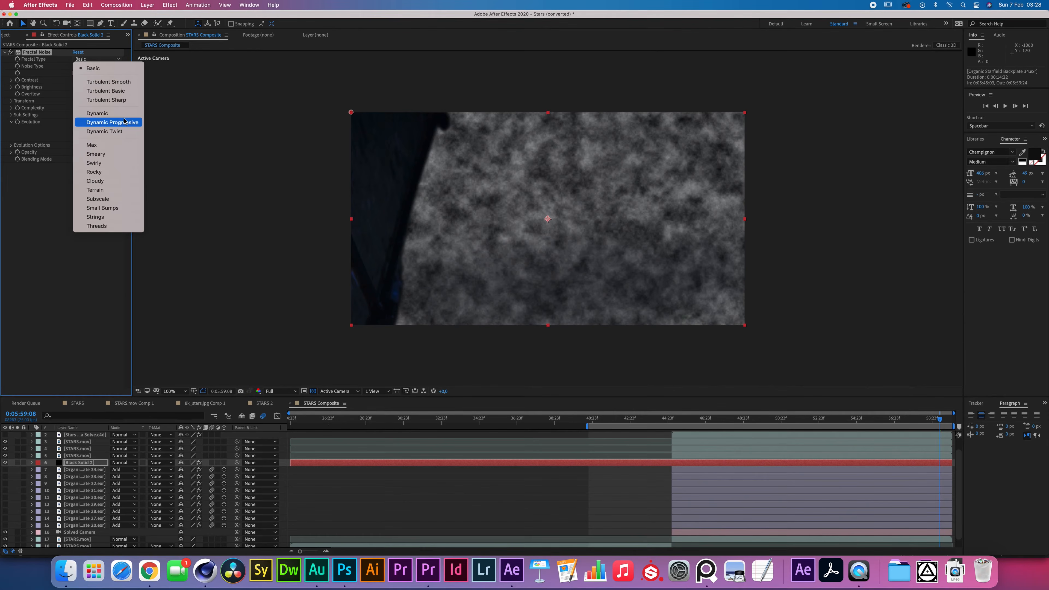
click(103, 113)
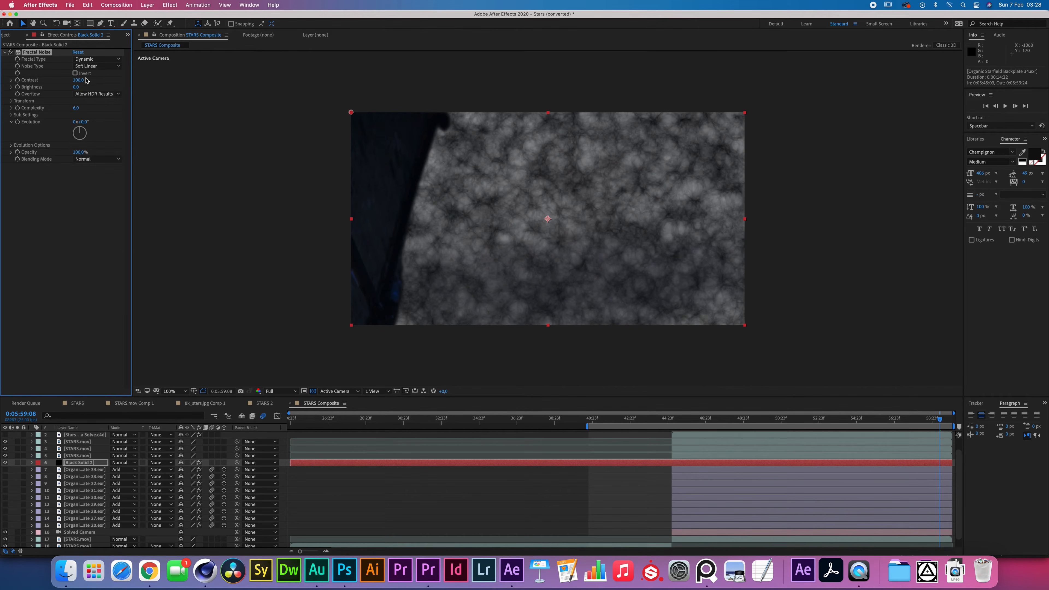
Try a much larger noise scale on the black solid, then set the scale to 25.
click(12, 101)
click(78, 122)
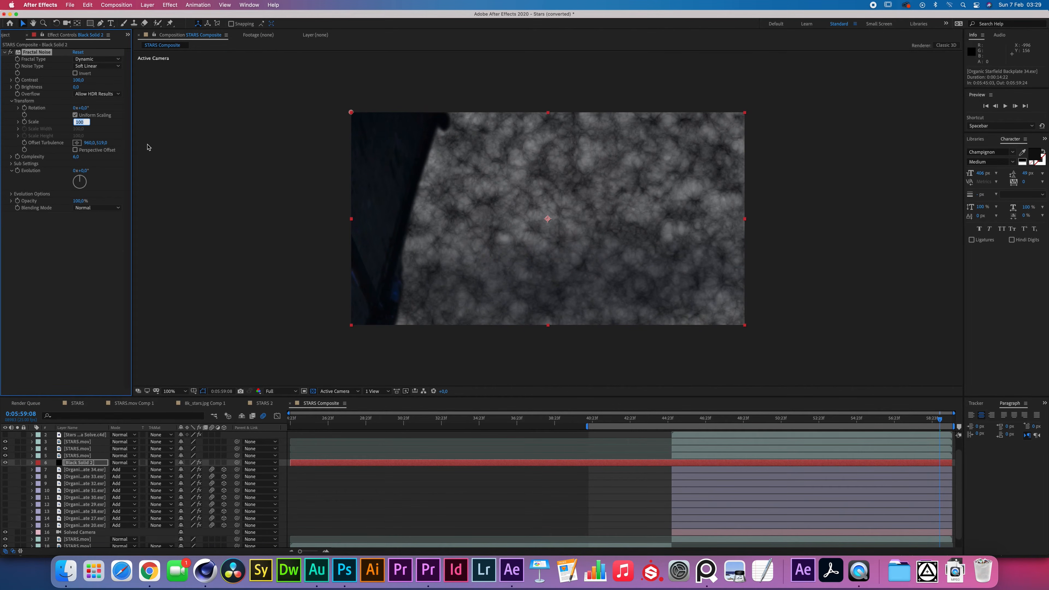
text(25)
click(18, 122)
drag(31, 133, 109, 133)
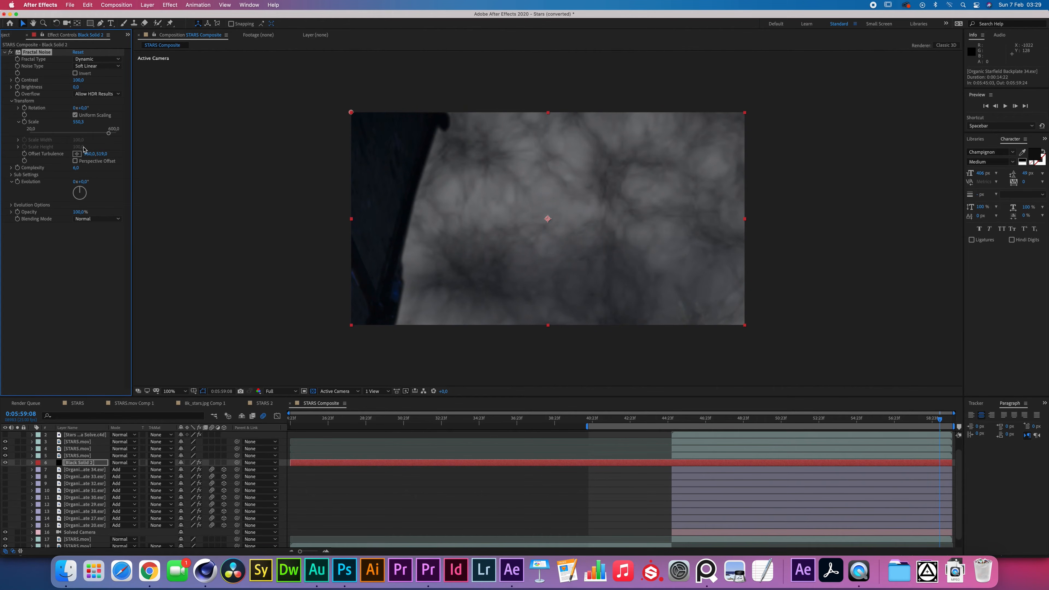
click(78, 122)
text(25)
key(Return)
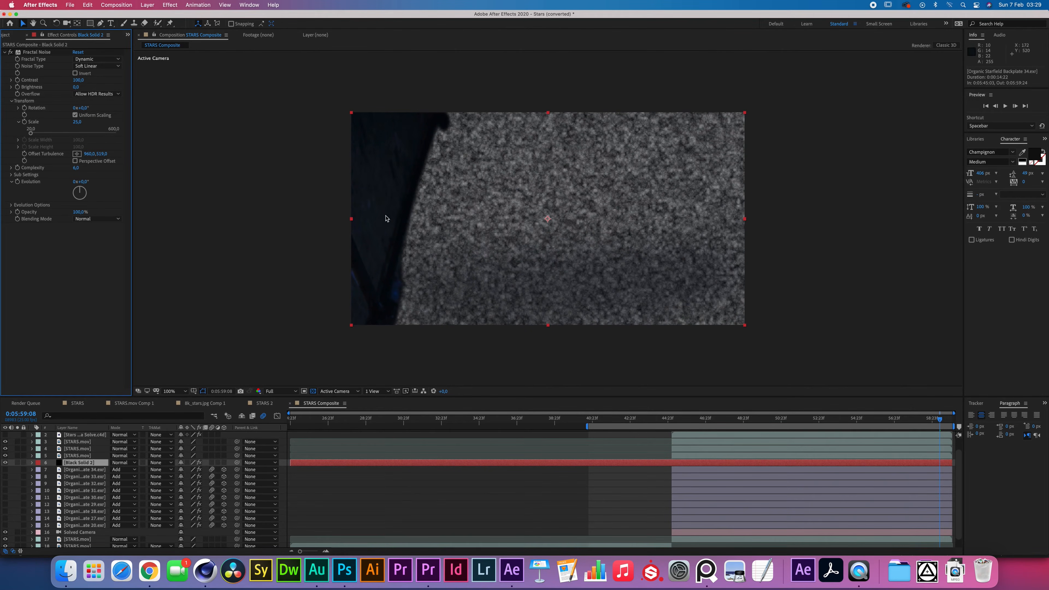
Reduce the Fractal Noise contrast to 47 and raise its brightness on the black solid.
click(18, 122)
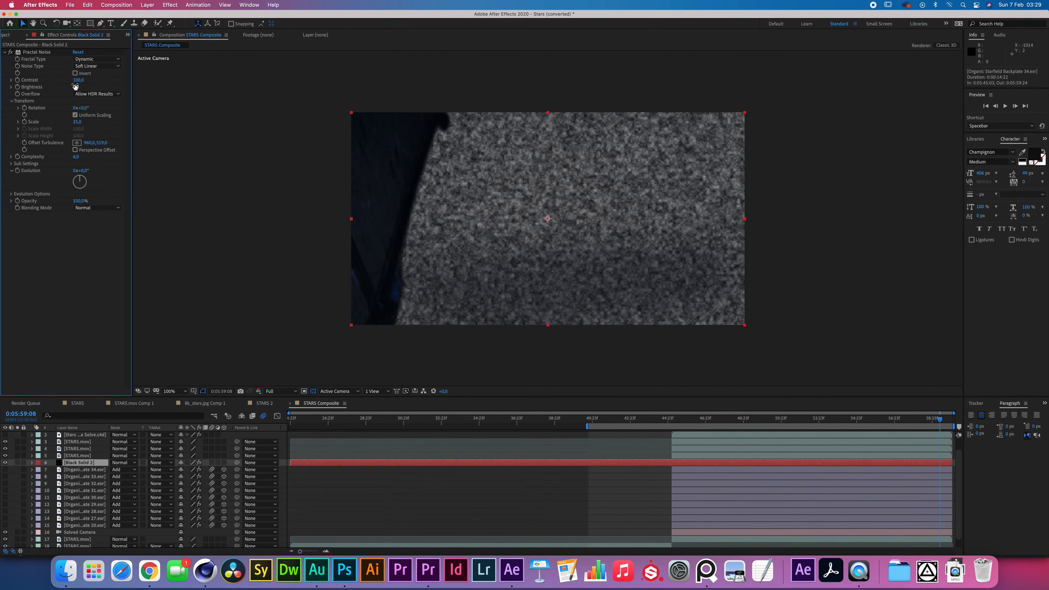
drag(78, 80, 61, 81)
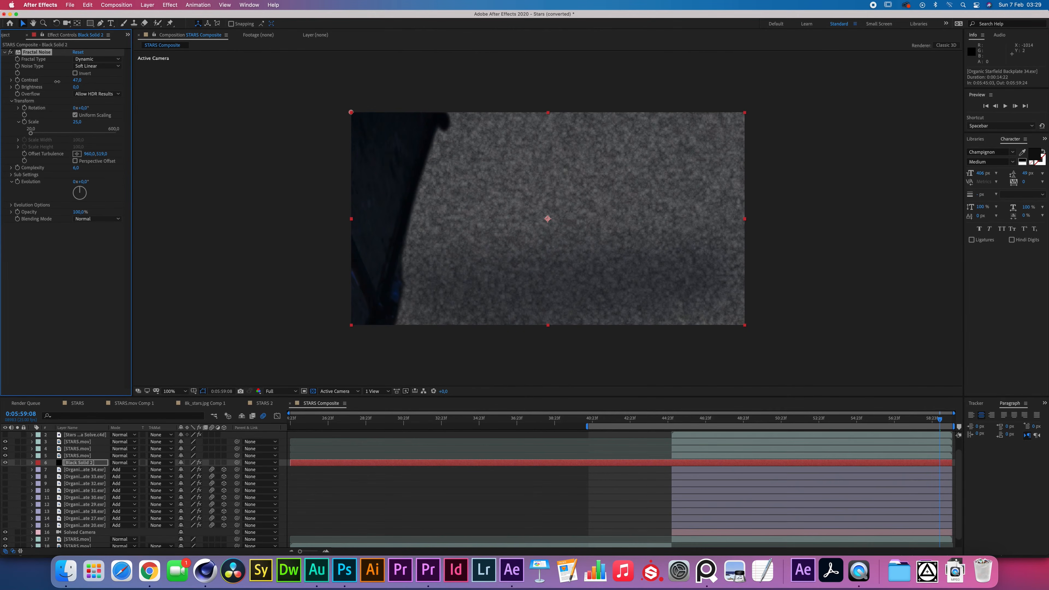
drag(76, 87, 82, 87)
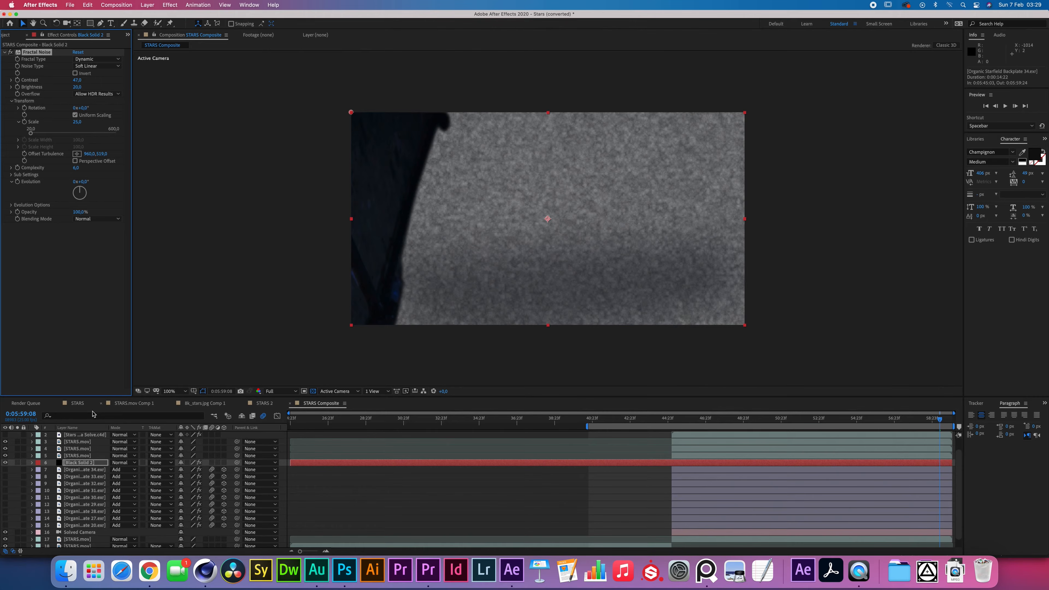
Create a second black solid directly above the Black Solid 2 noise layer.
click(82, 462)
click(148, 5)
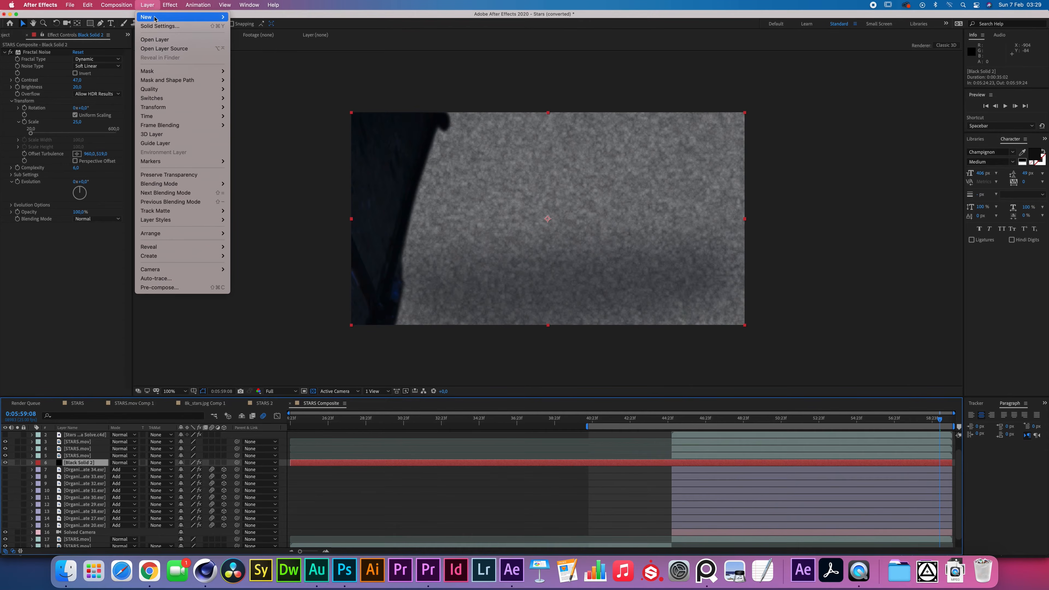
mouse_move(155, 18)
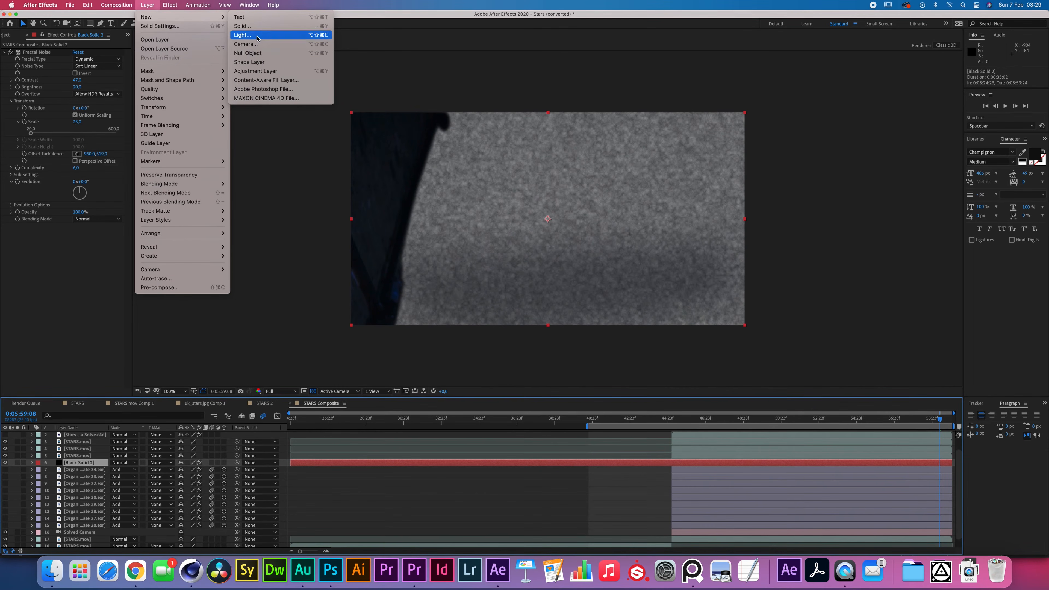
click(242, 26)
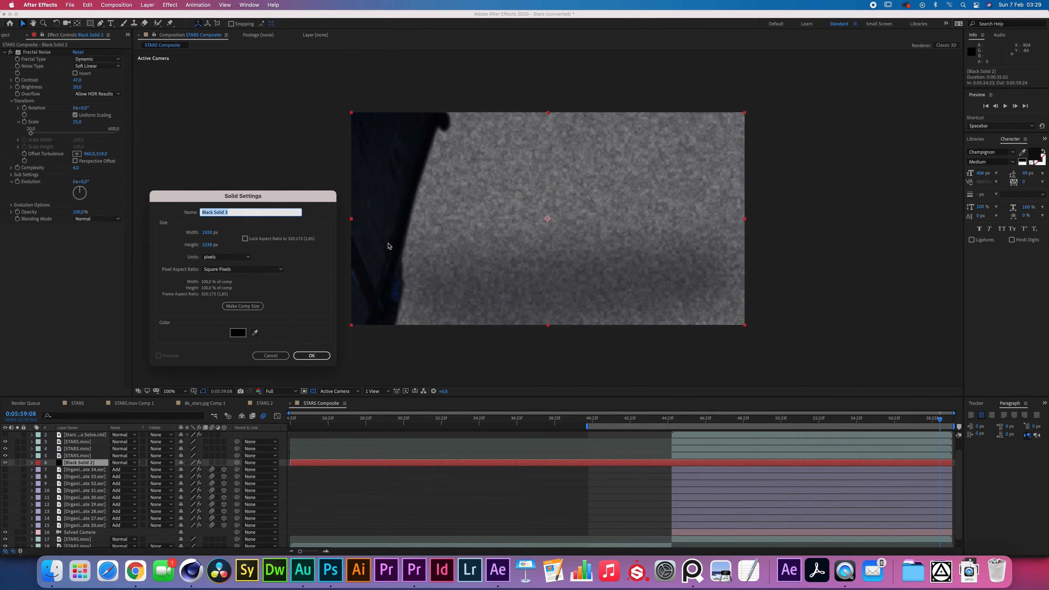
click(312, 355)
Apply Fractal Noise to Black Solid 3 with the Dynamic Progressive fractal type.
click(170, 4)
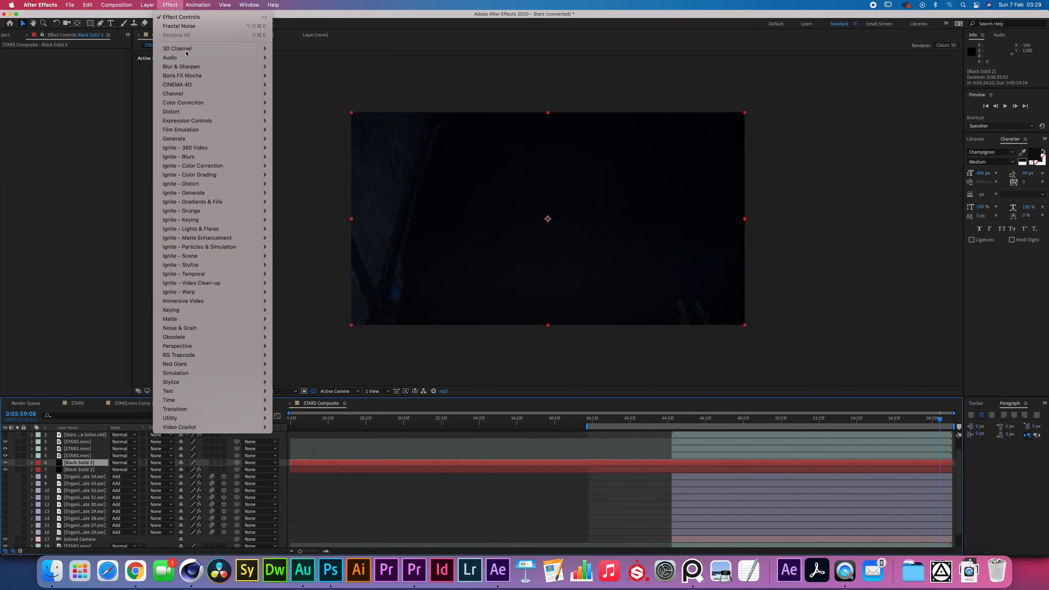
mouse_move(232, 327)
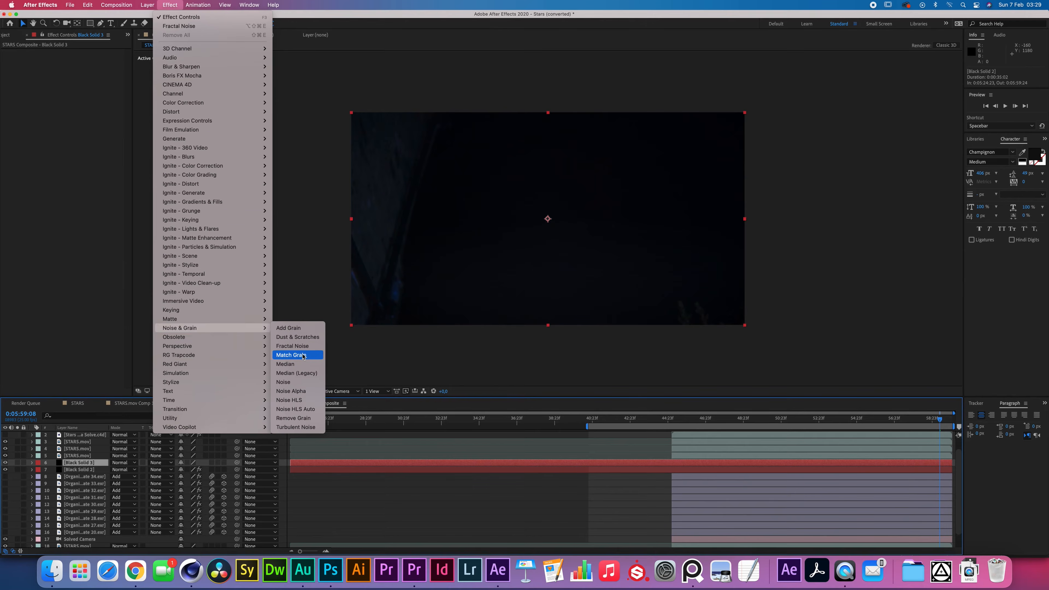
click(292, 346)
click(99, 59)
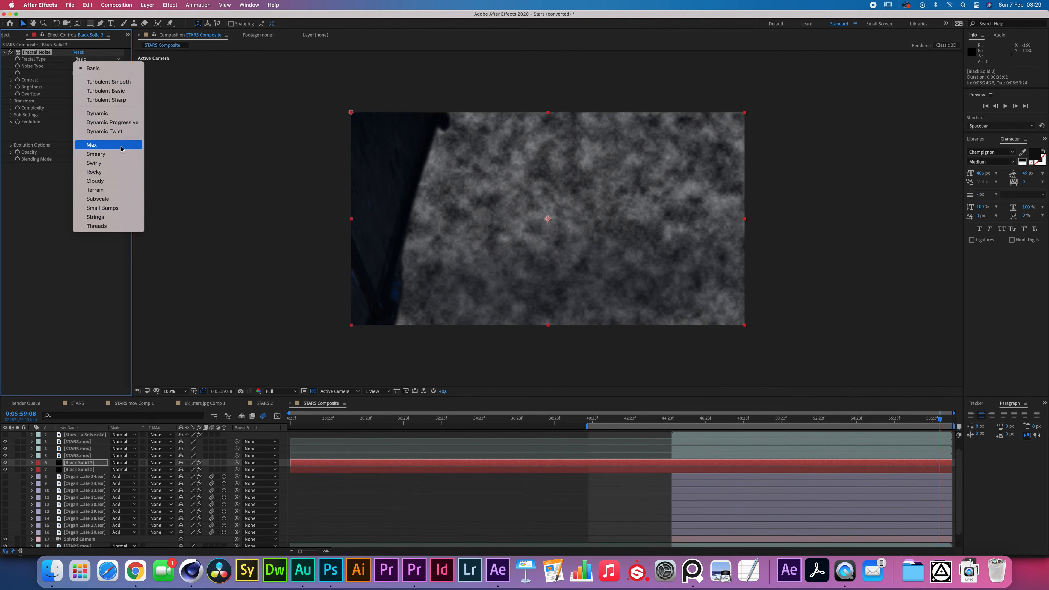
click(122, 122)
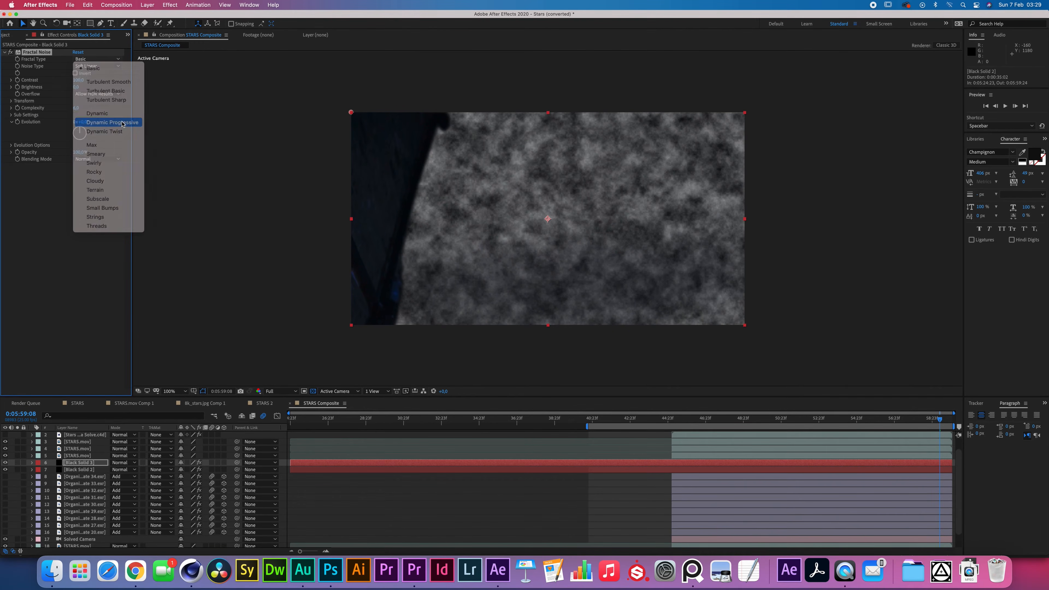
Set Black Solid 3's noise scale to 50, increase its contrast to 272 and raise its brightness.
click(11, 101)
click(78, 122)
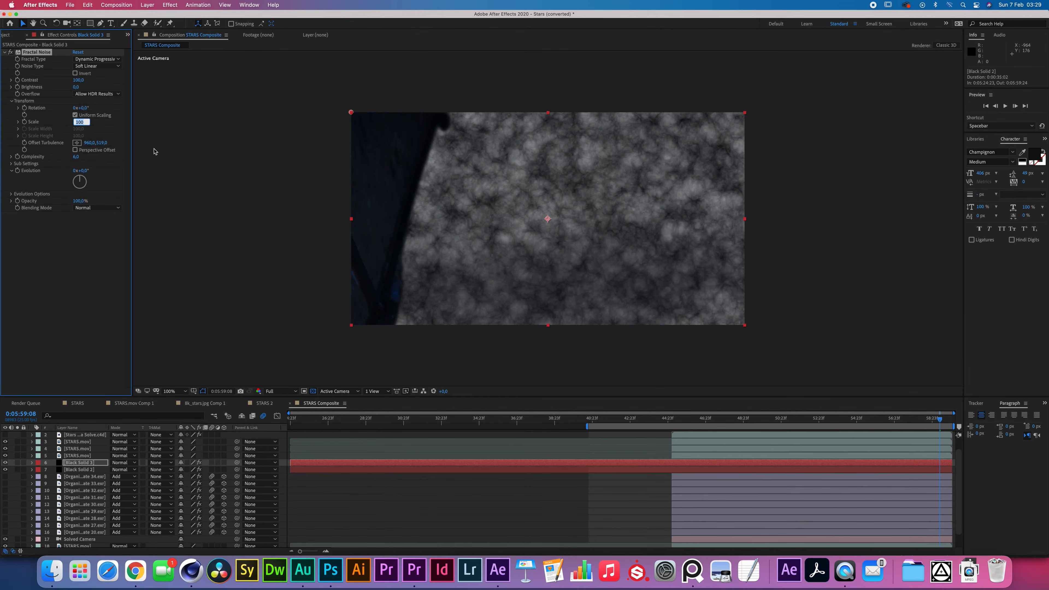
text(50)
key(Return)
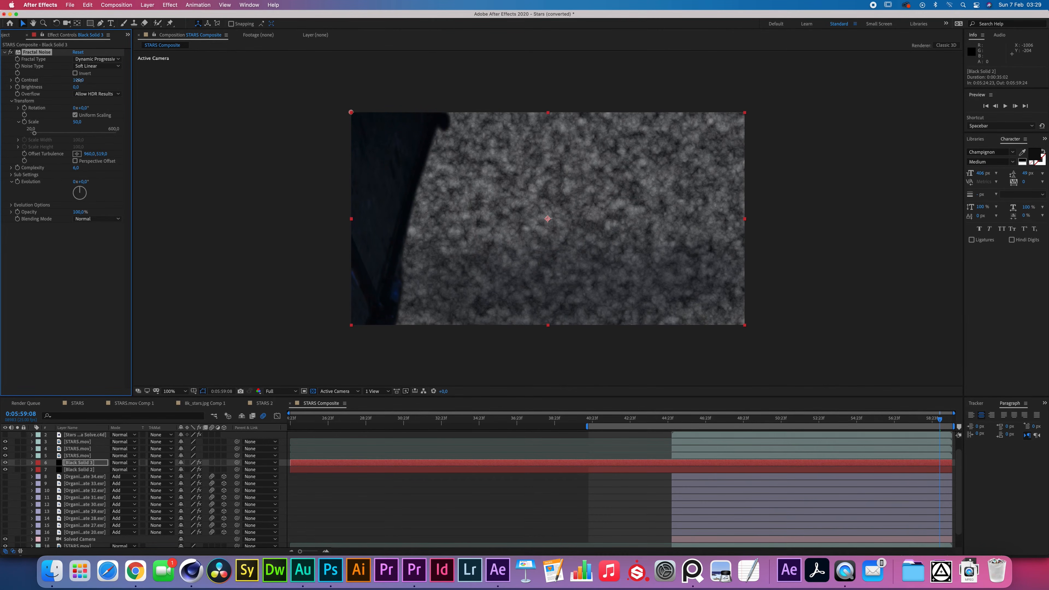
drag(148, 80, 162, 82)
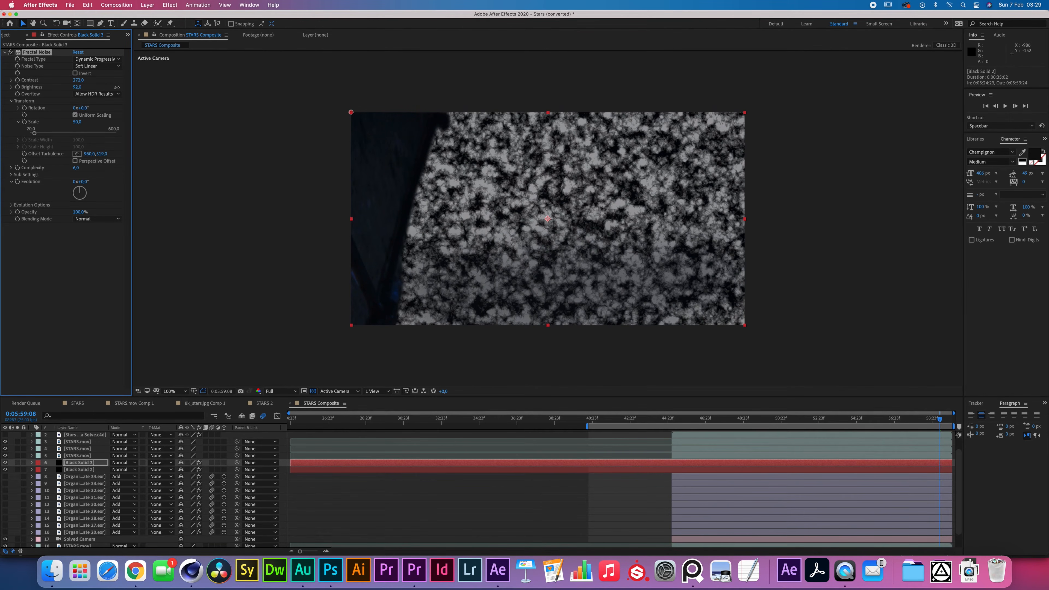
mouse_move(76, 87)
mouse_down()
mouse_move(111, 87)
mouse_move(84, 87)
mouse_up()
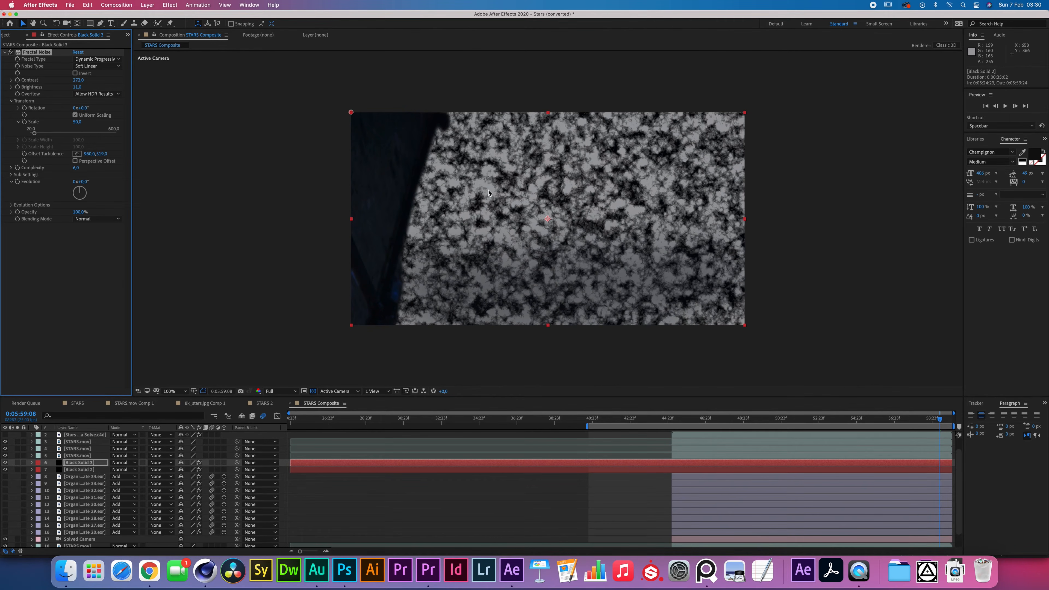
Set the blending mode of the Black Solid 3 layer to Multiply.
click(127, 467)
click(76, 464)
click(127, 464)
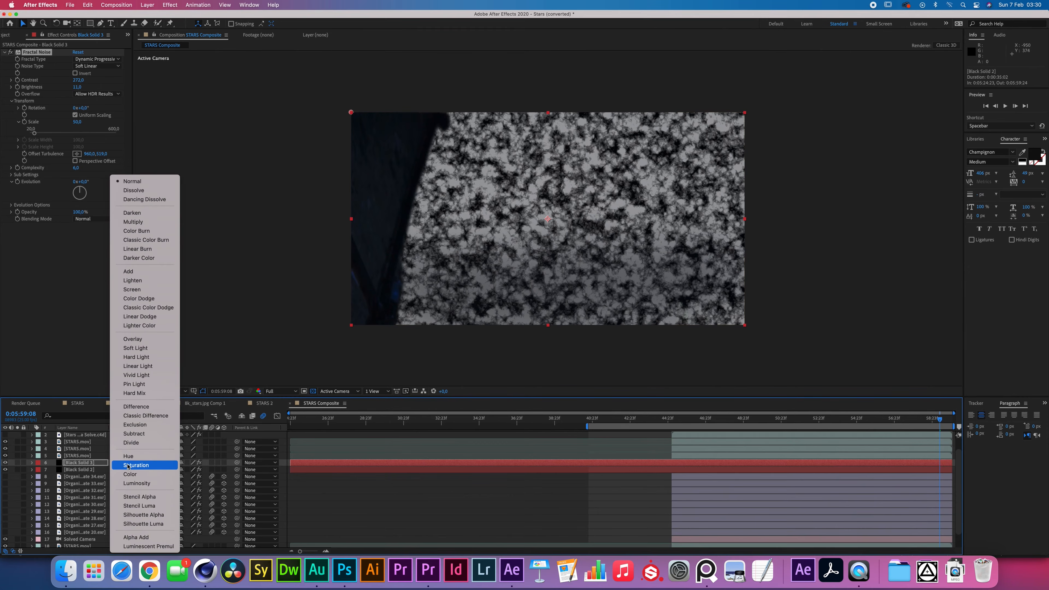
click(150, 225)
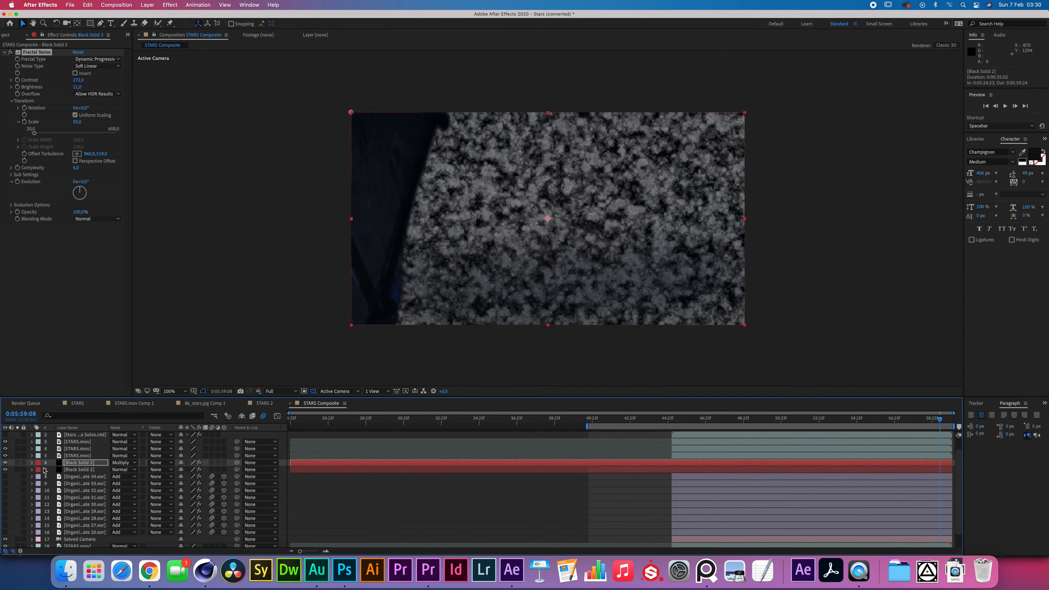
Toggle the visibility of Black Solid 2 and Black Solid 3 to compare the noise layers separately and combined.
click(6, 469)
click(6, 469)
click(5, 463)
click(5, 463)
click(6, 463)
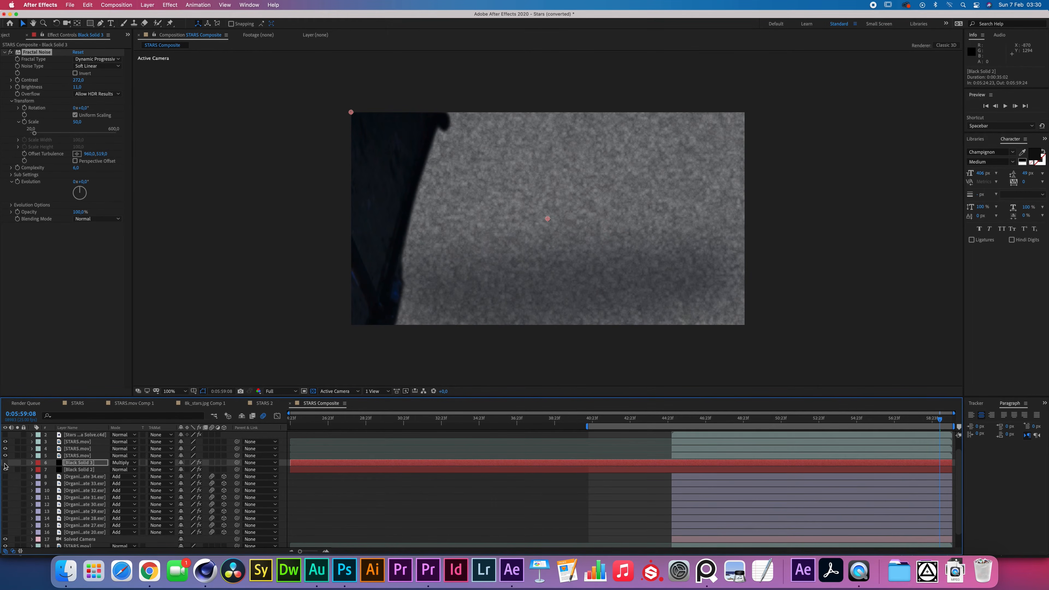
click(6, 462)
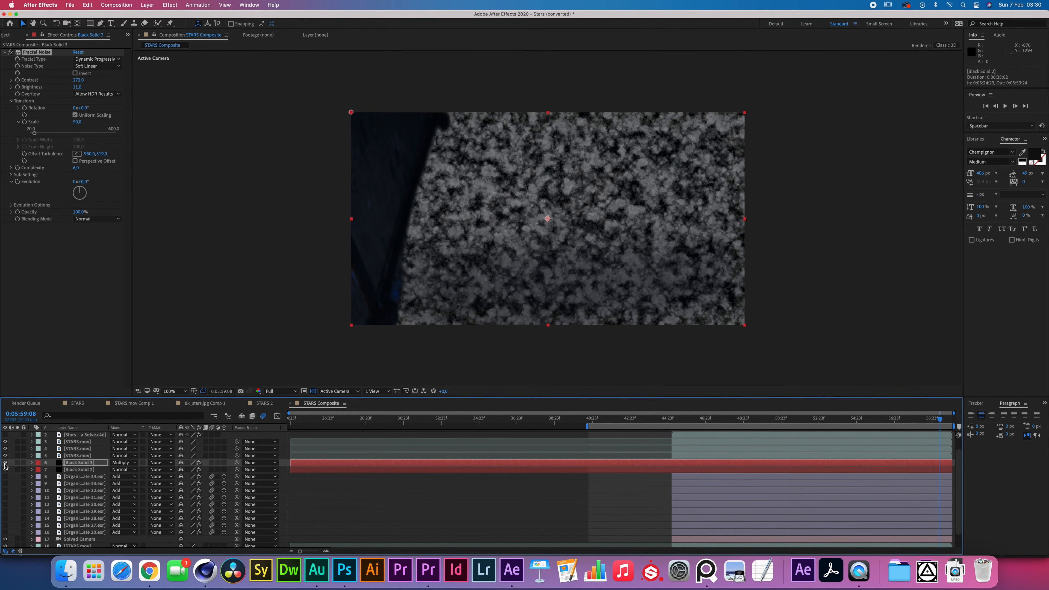
Pre-compose Black Solid 2 and Black Solid 3 as Pre-comp 1, moving all attributes into the new composition.
click(76, 471)
shift+click(83, 465)
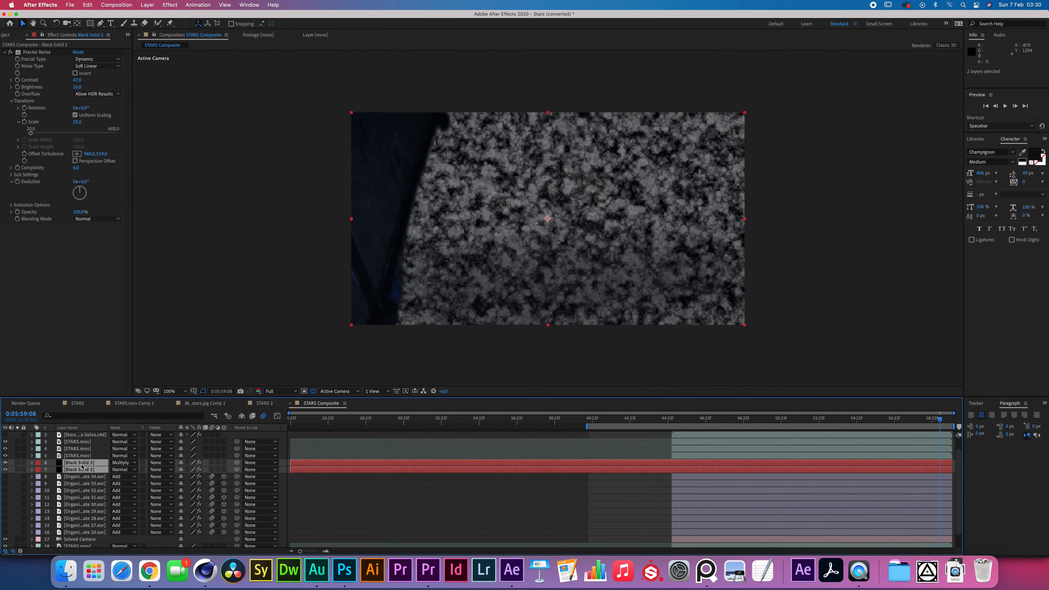
key(super+shift+c)
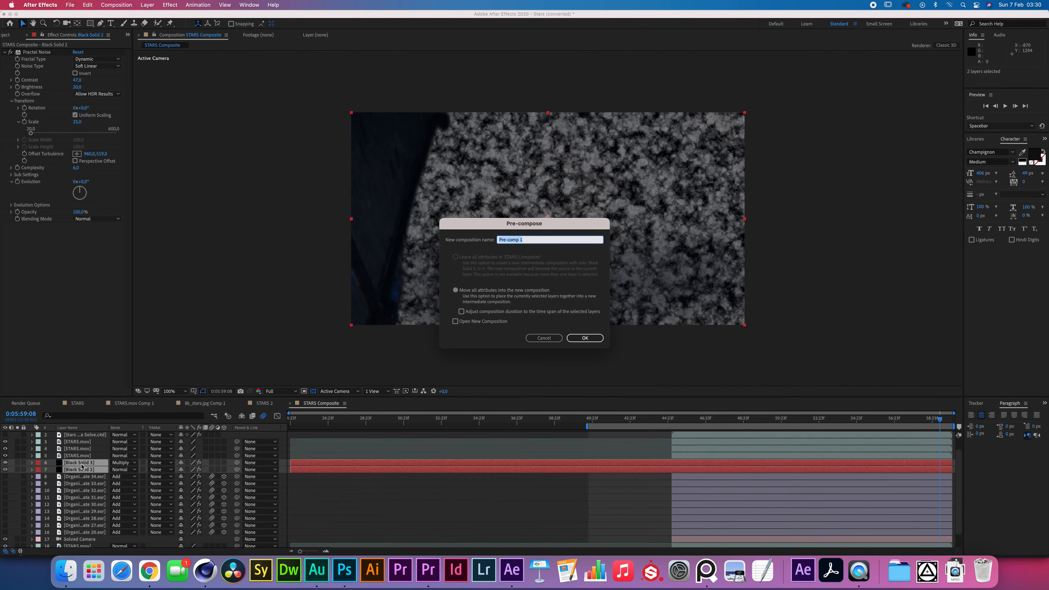
click(585, 337)
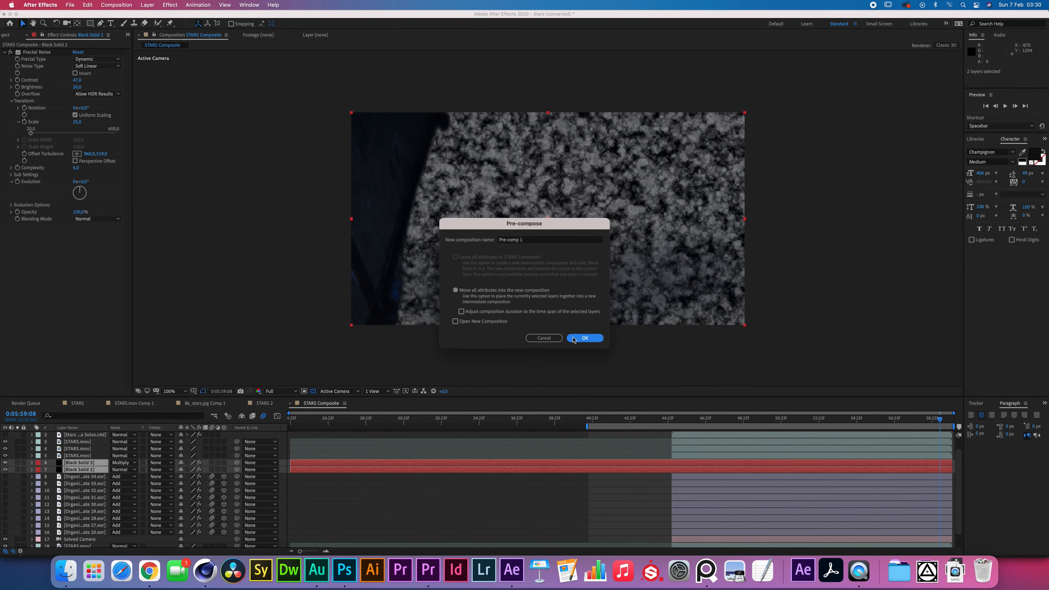
Trim the start of Pre-comp 1 to match the starfield backplate layers and hide the pre-comp layer.
drag(292, 464, 672, 467)
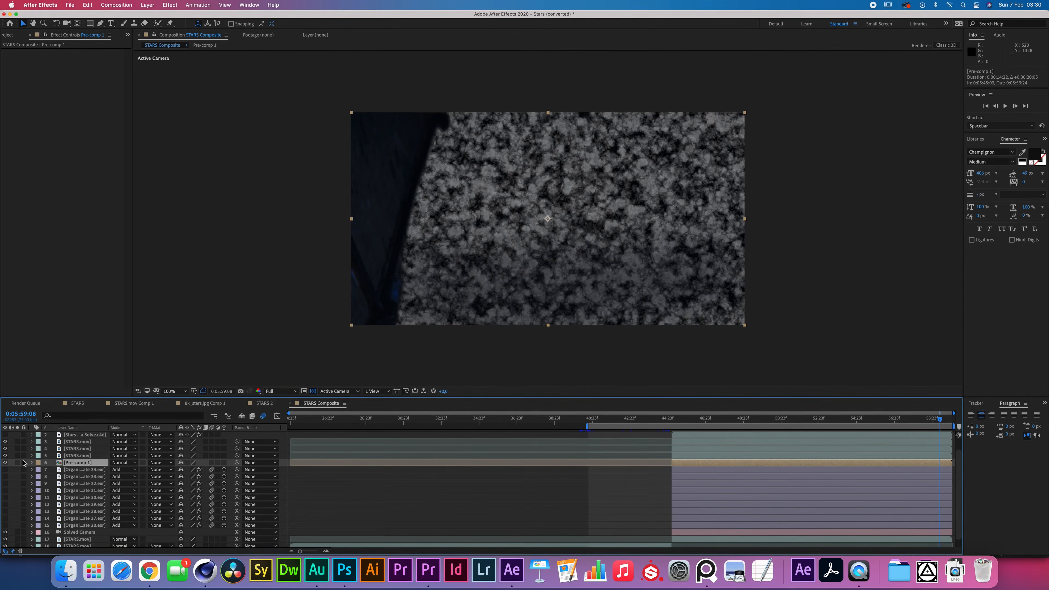
click(5, 463)
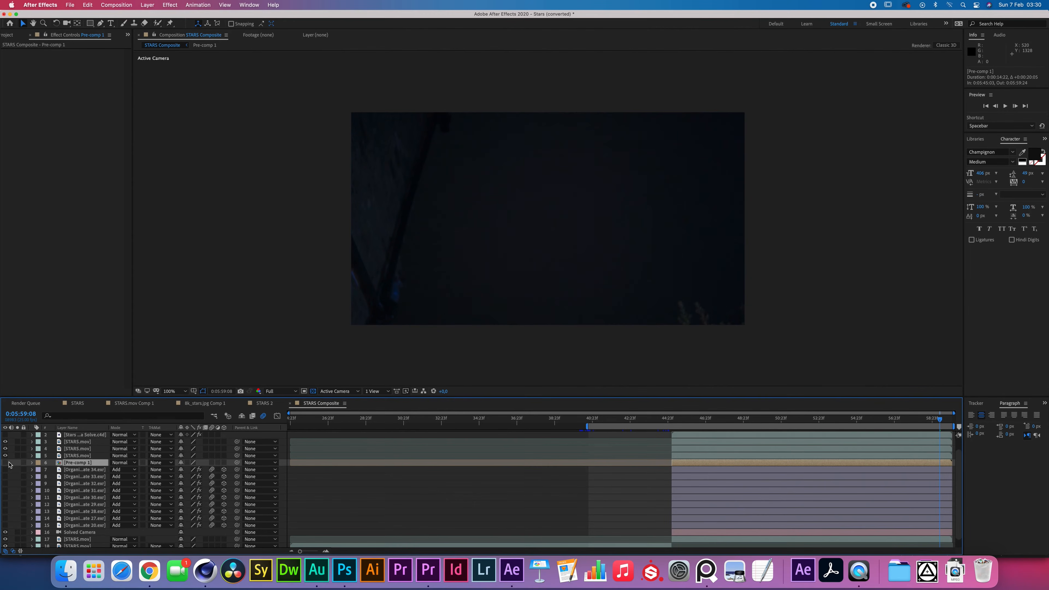
Inside Pre-comp 1, animate the Fractal Noise Evolution of Black Solid 2 with the expression time*200.
double_click(75, 462)
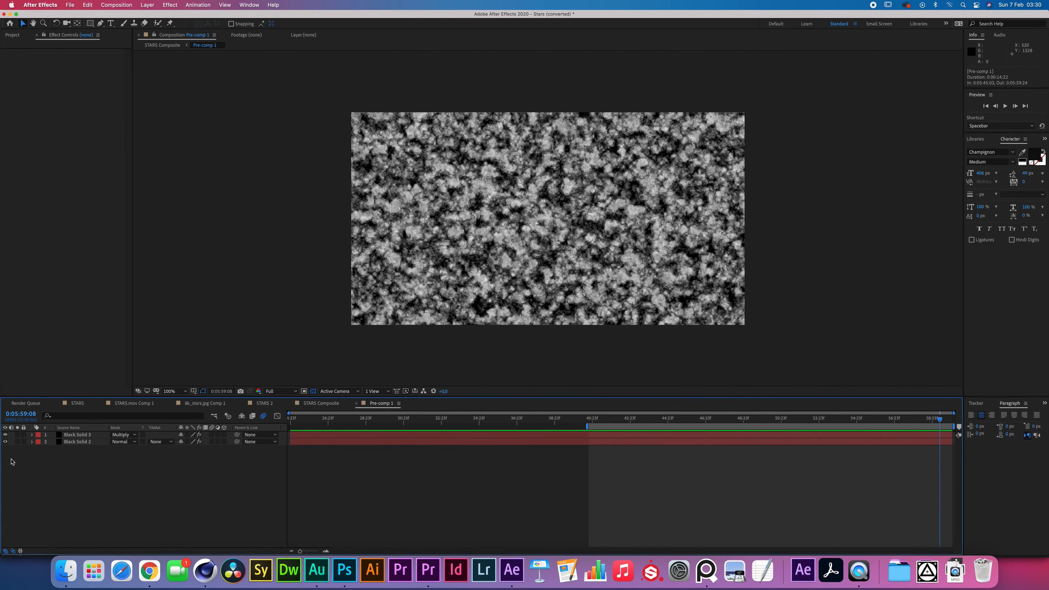
click(81, 442)
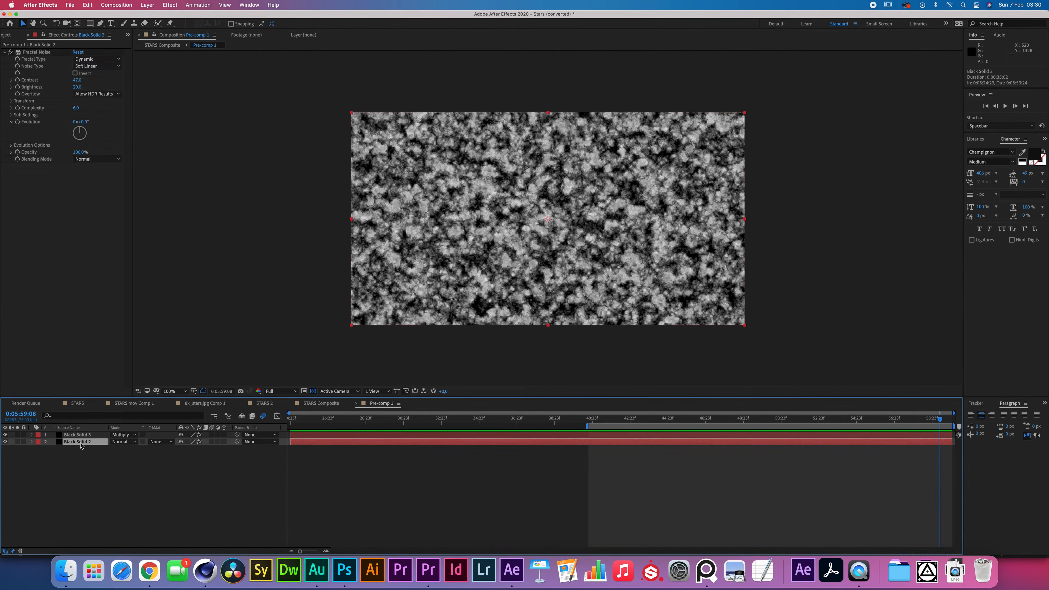
alt+click(17, 123)
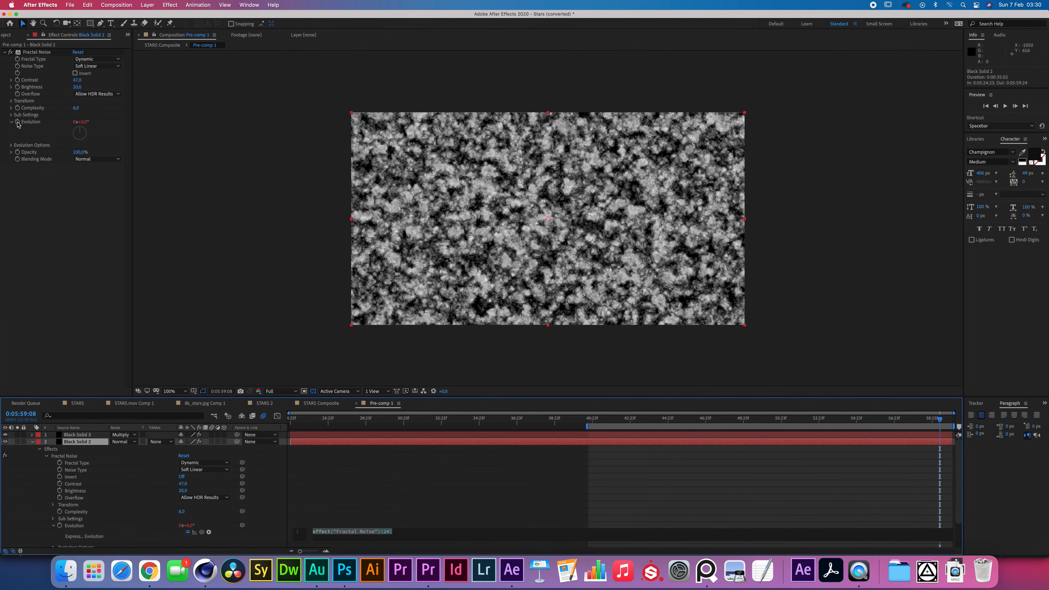
text(tim)
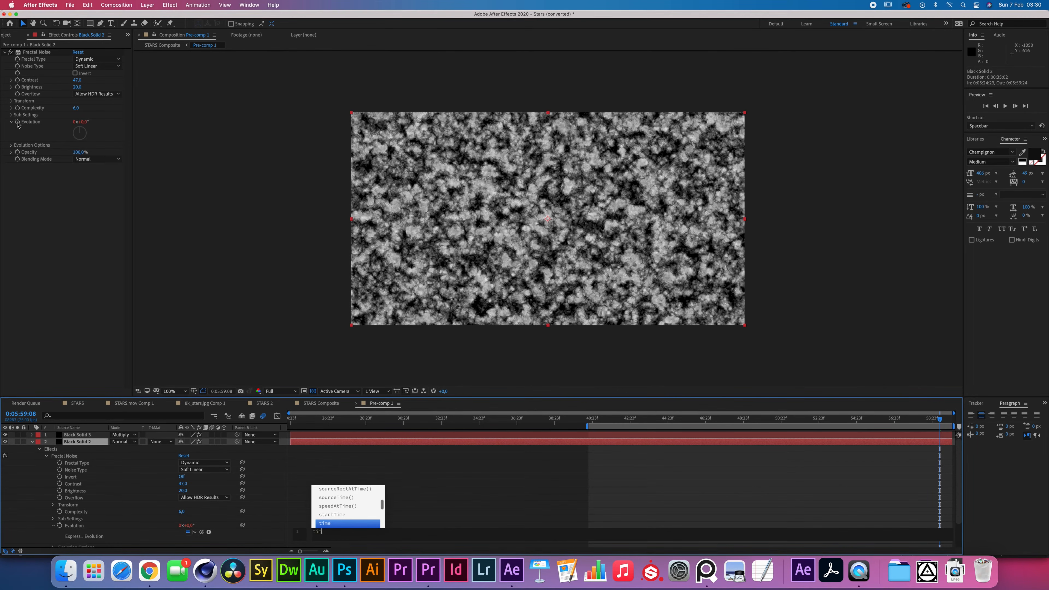
text(e*200)
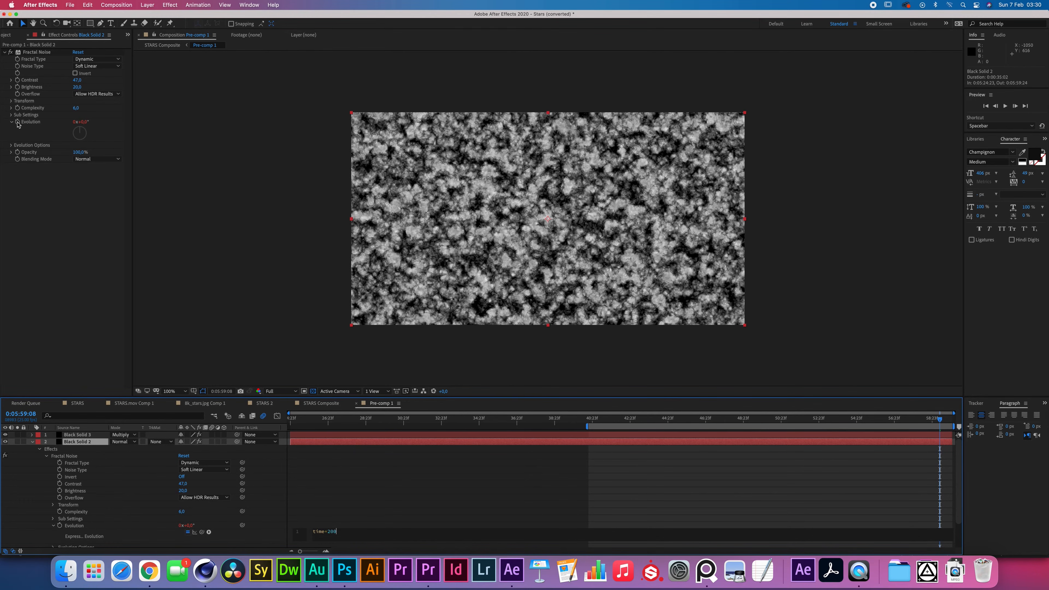
click(265, 499)
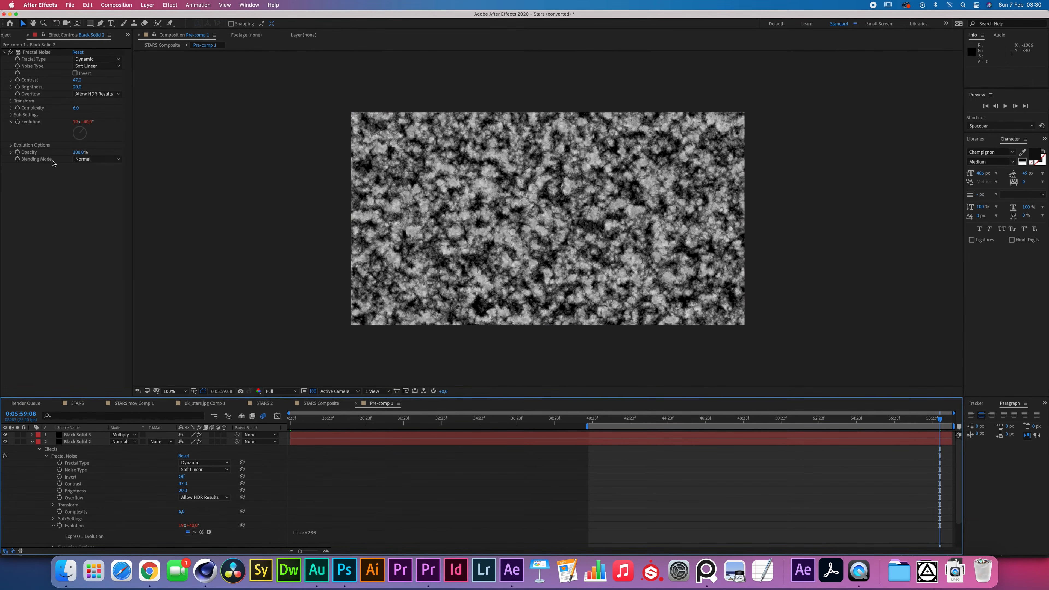
Animate the Fractal Noise Evolution of Black Solid 3 with the expression time*150.
click(101, 435)
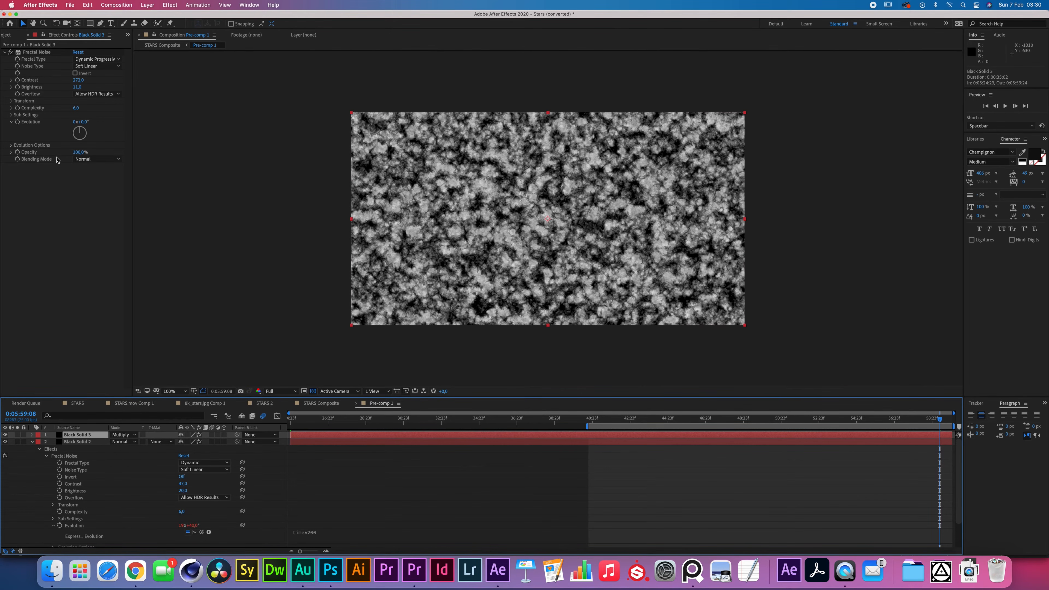
alt+click(17, 121)
text(tim)
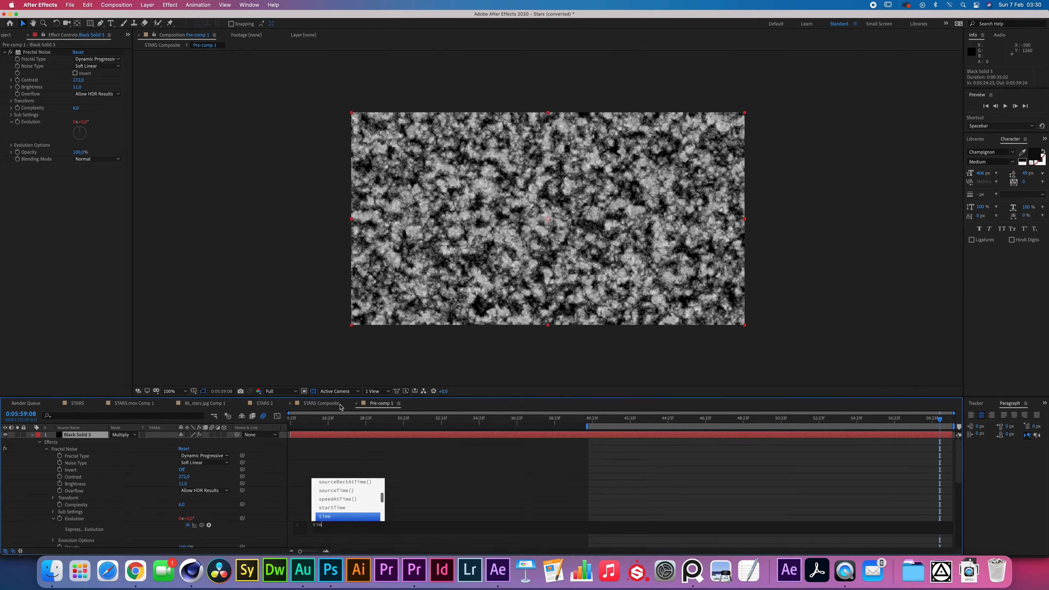
text(e*150)
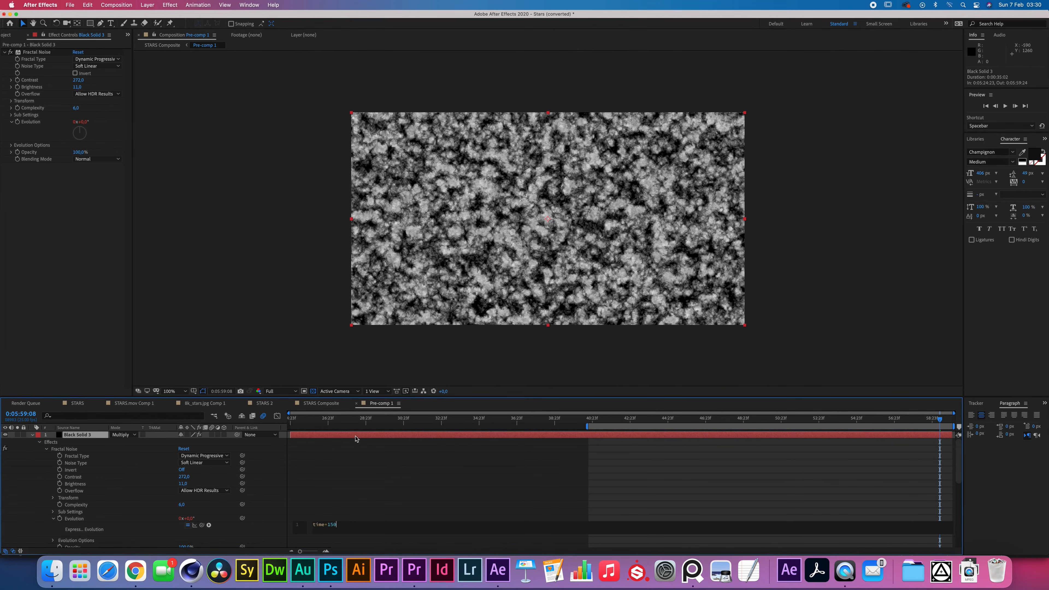
click(268, 465)
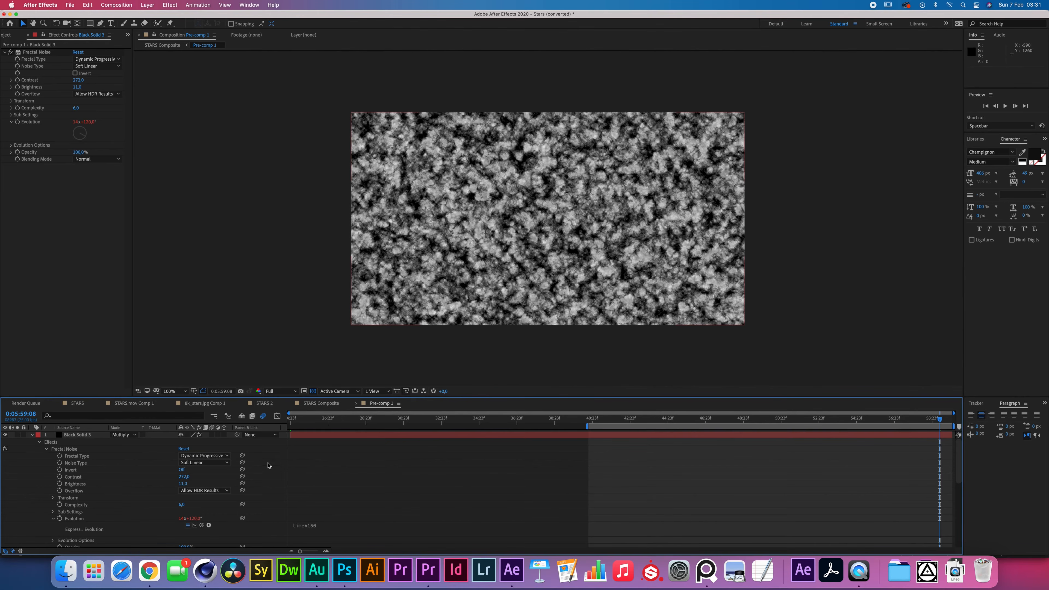
Play back the evolving noise in Pre-comp 1 from around 48 seconds to check its movement.
click(743, 420)
key(space)
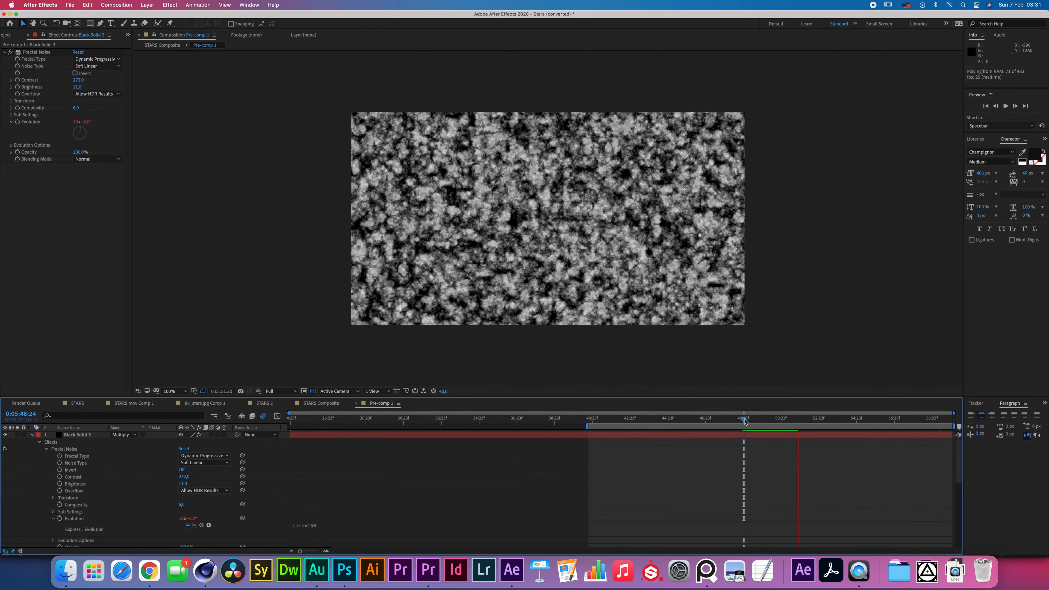
key(space)
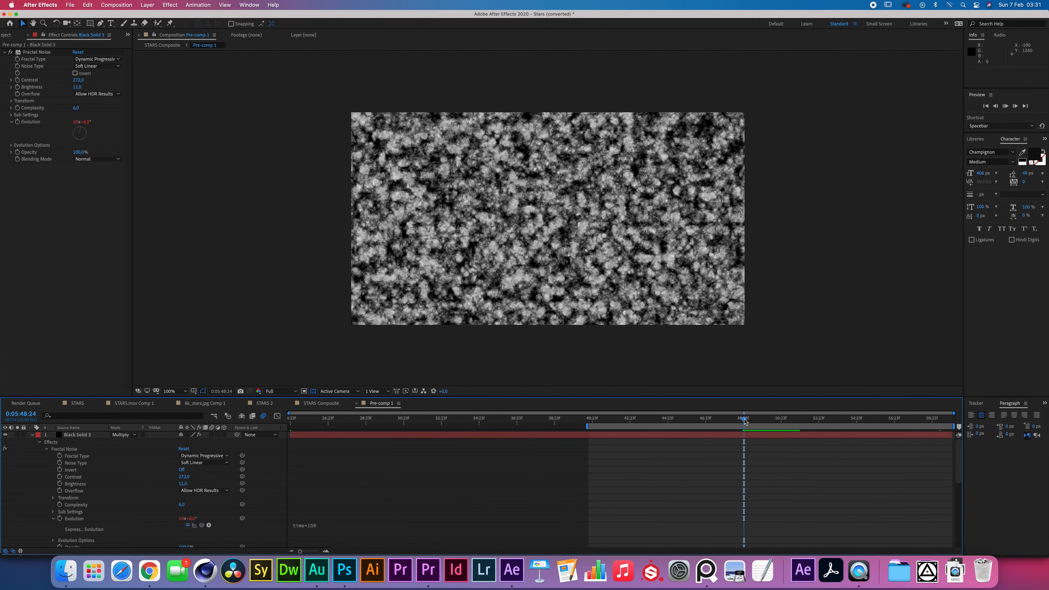
key(space)
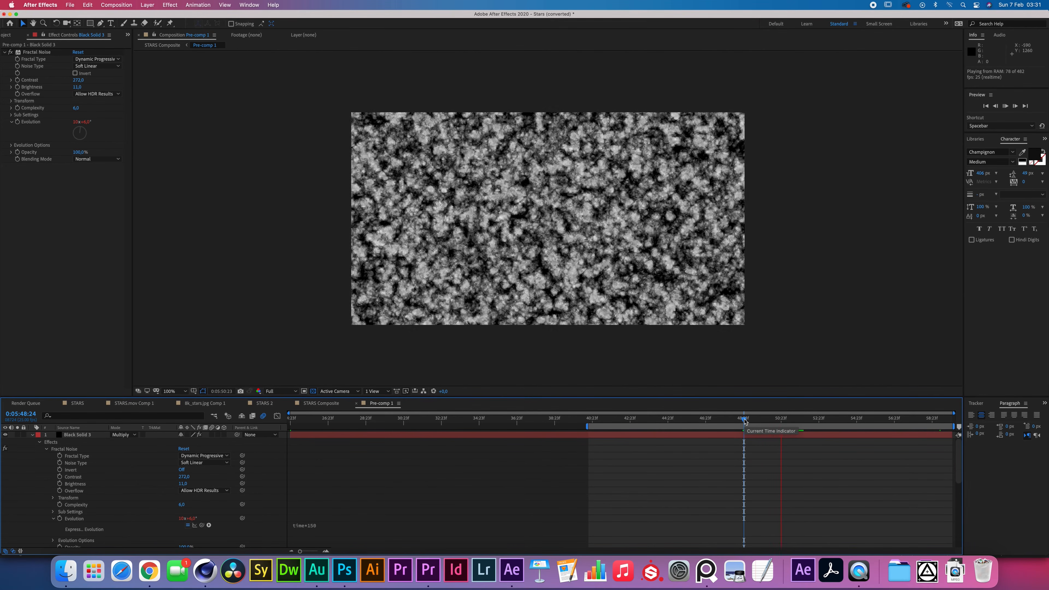
key(space)
drag(746, 420, 779, 414)
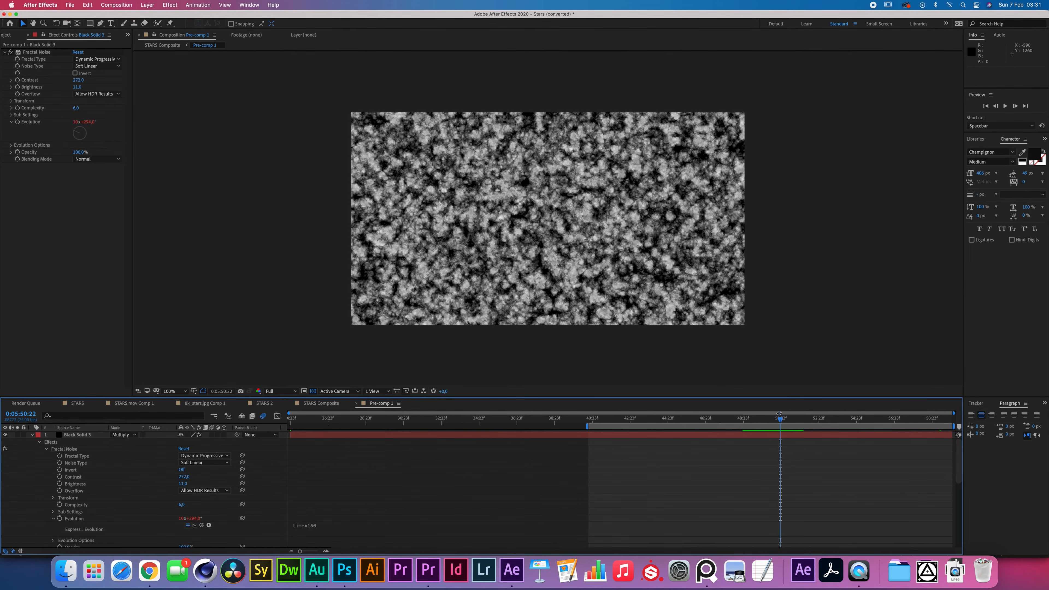
Collapse the properties of both black solids and return to the STARS Composite composition.
click(33, 435)
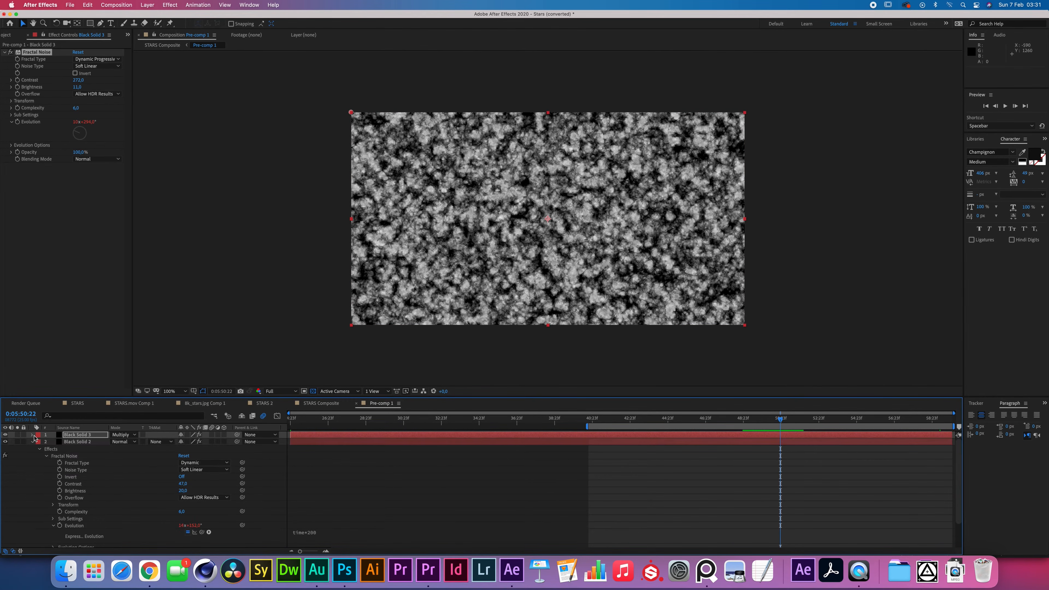
click(32, 442)
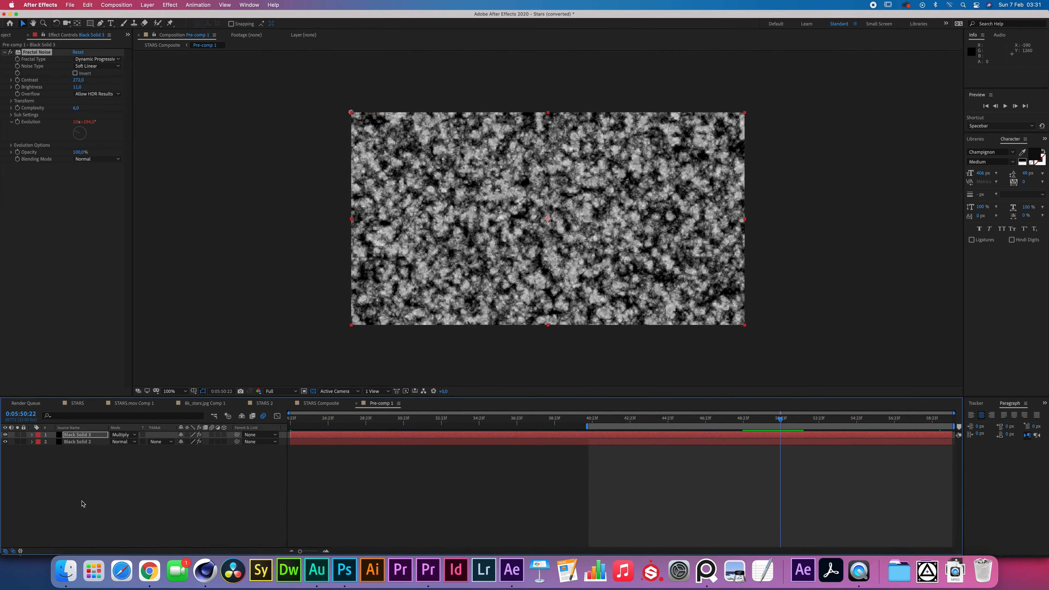
click(322, 404)
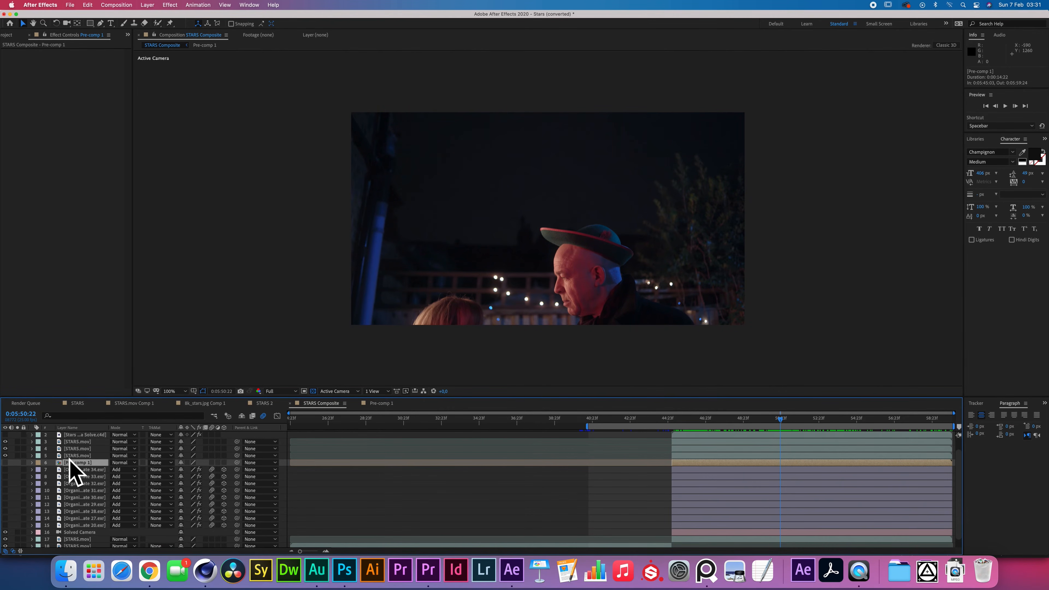
Select all the starfield backplates and set Backplate 34's Set Matte effect to use the Luminance of Pre-comp 1.
click(77, 471)
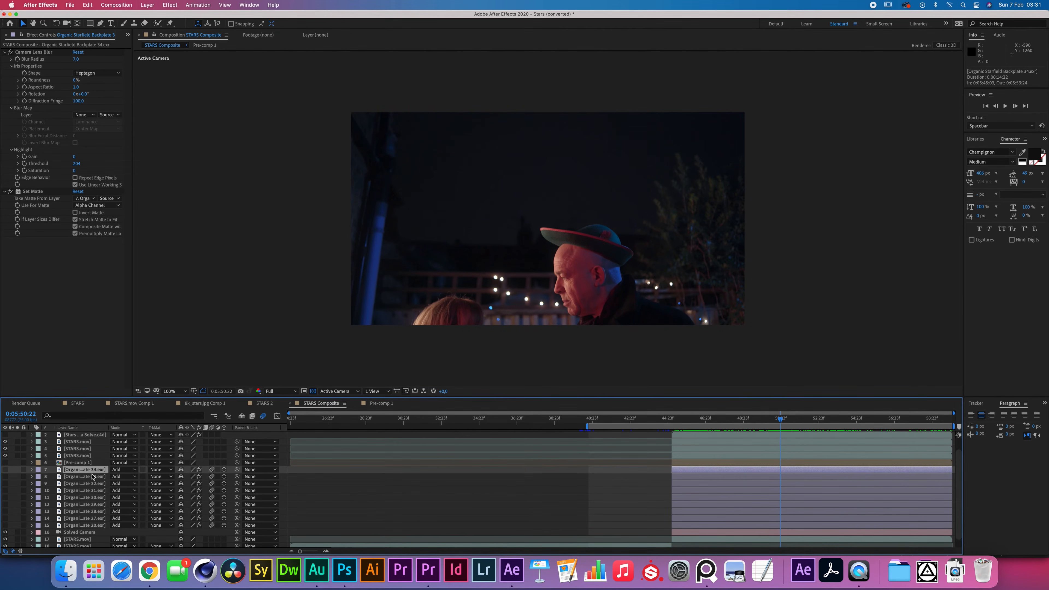
shift+click(96, 523)
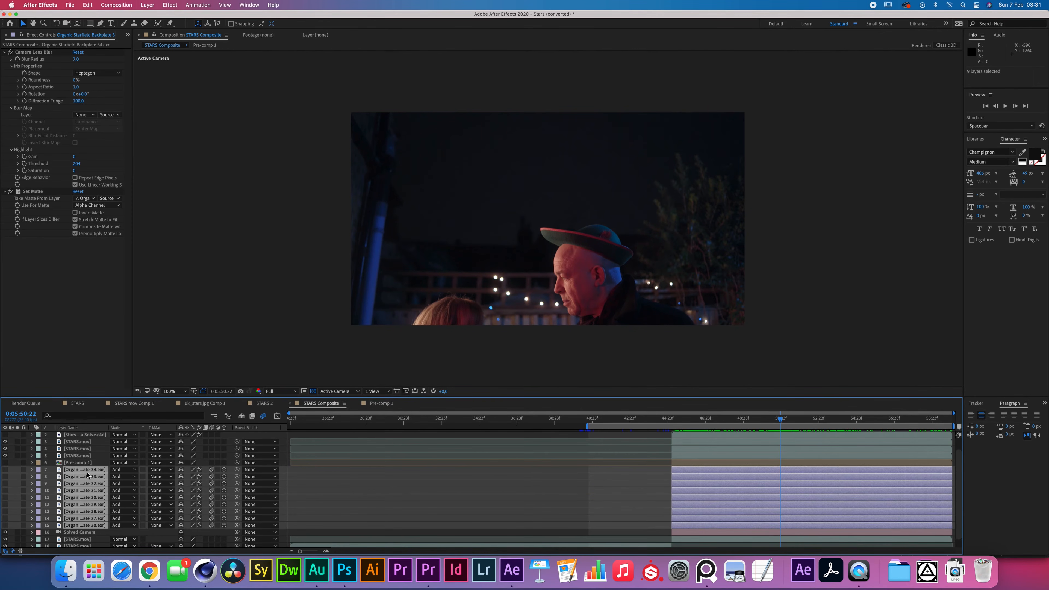
click(86, 205)
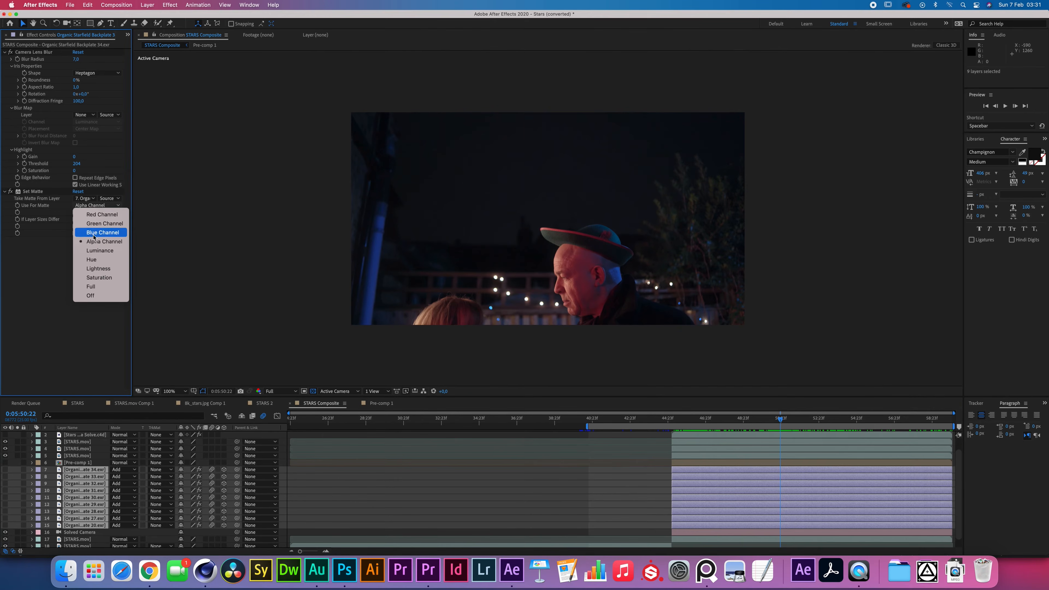
click(89, 253)
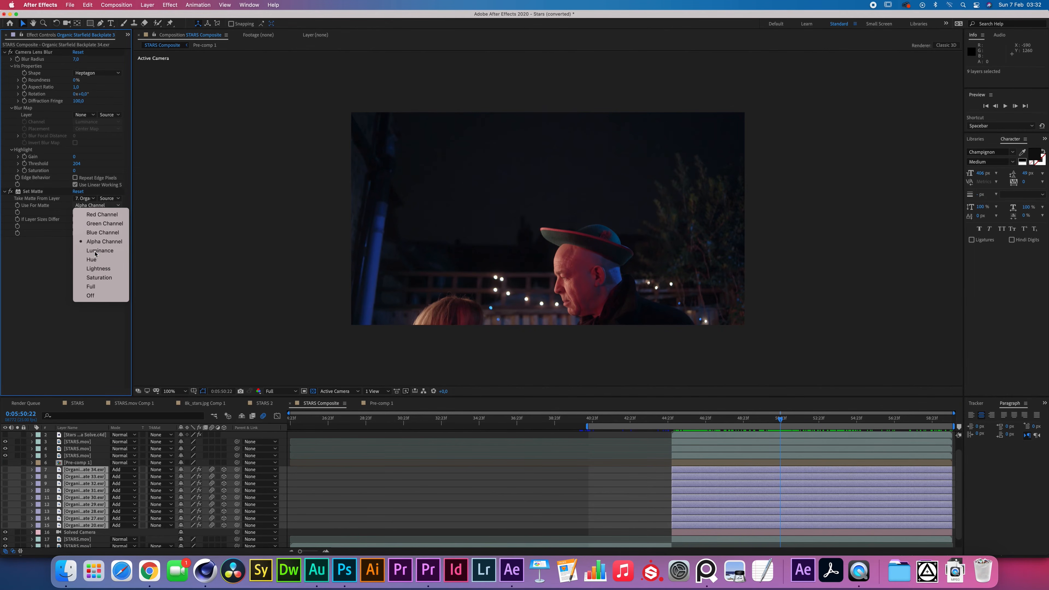
click(85, 199)
click(100, 267)
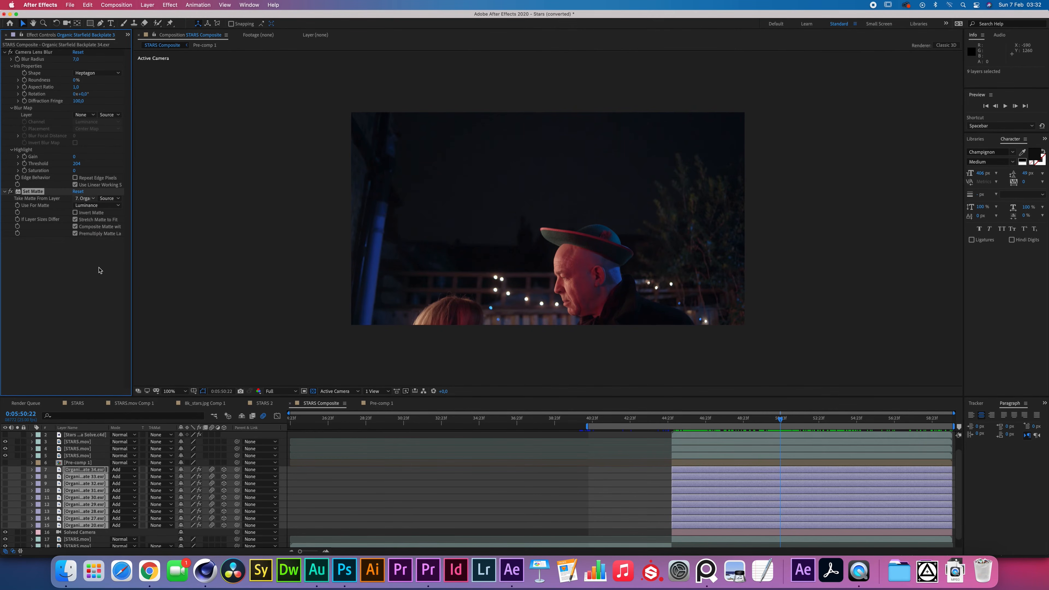
Rename the Pre-comp 1 layer as Fractal Noise.
click(88, 464)
key(Return)
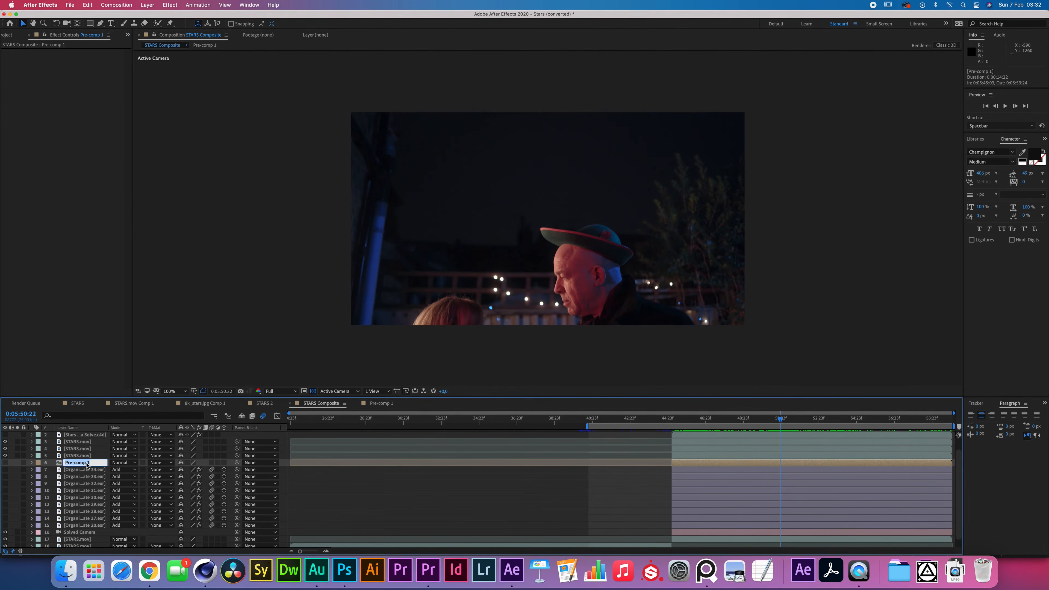
text(Fractal Noise)
key(Return)
Set the Set Matte effect on the remaining starfield backplates, from 33 down to 20, to use Luminance from the Fractal Noise layer.
click(92, 470)
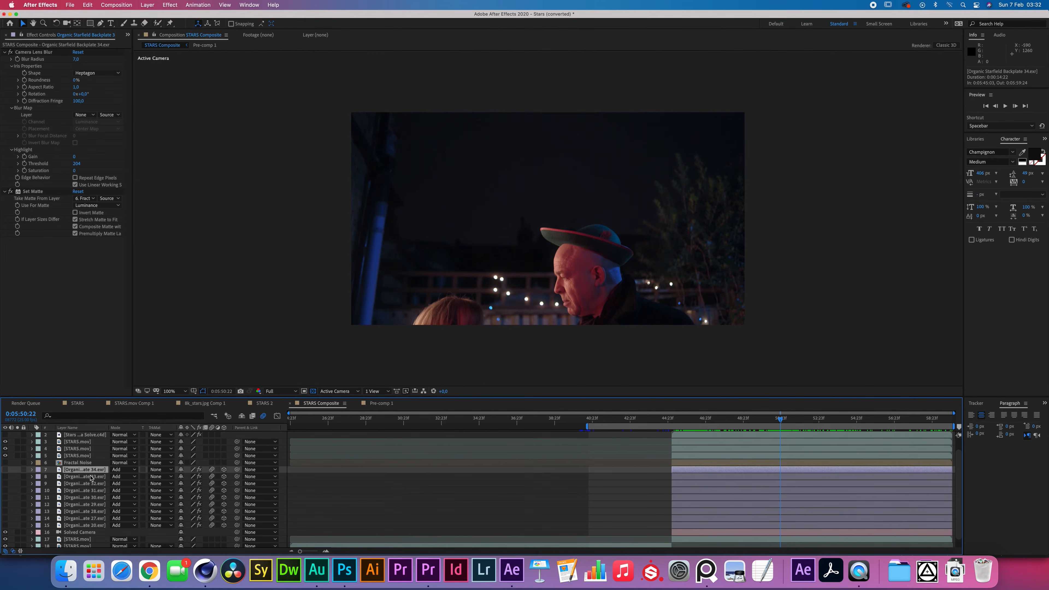
click(91, 478)
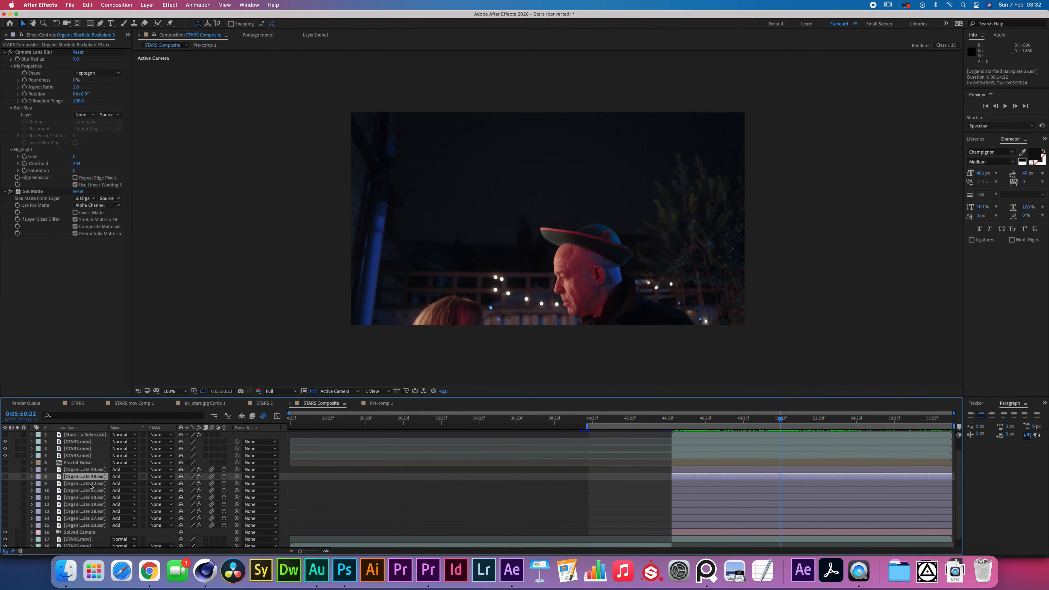
click(90, 206)
click(88, 199)
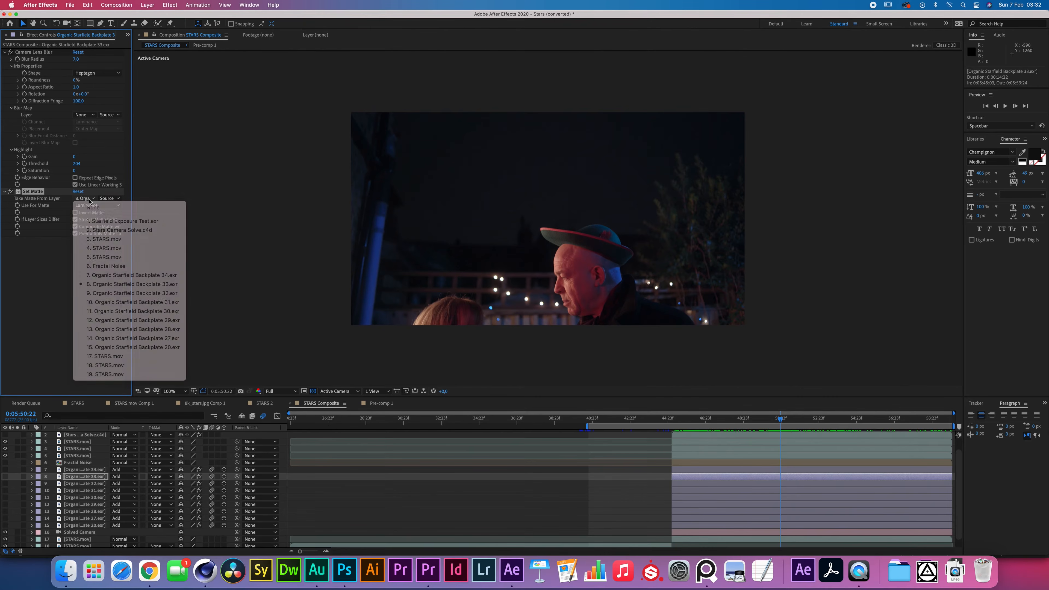
key(Escape)
click(88, 199)
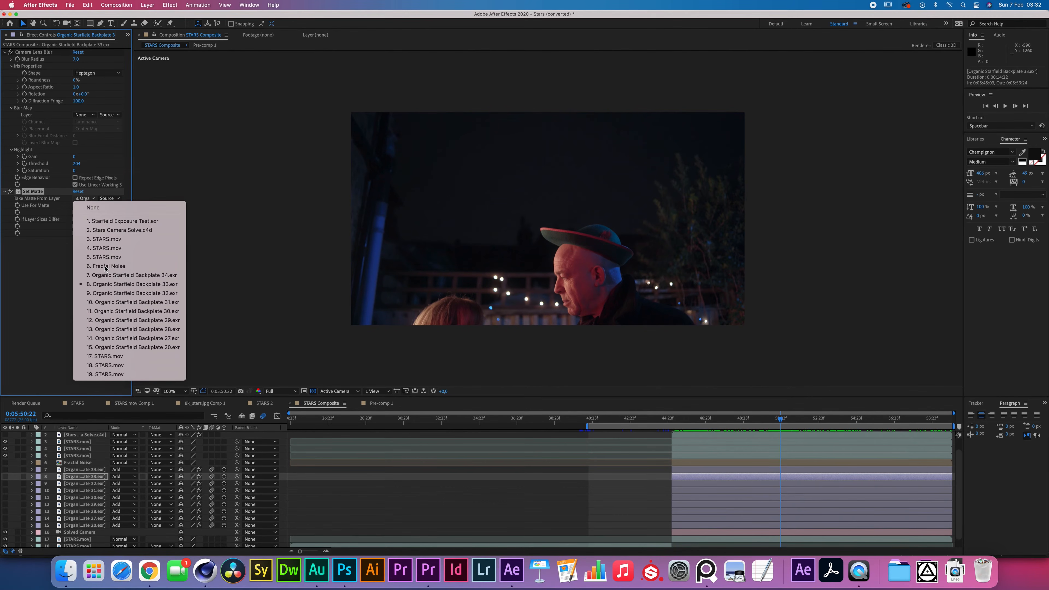
key(Escape)
click(98, 484)
click(83, 526)
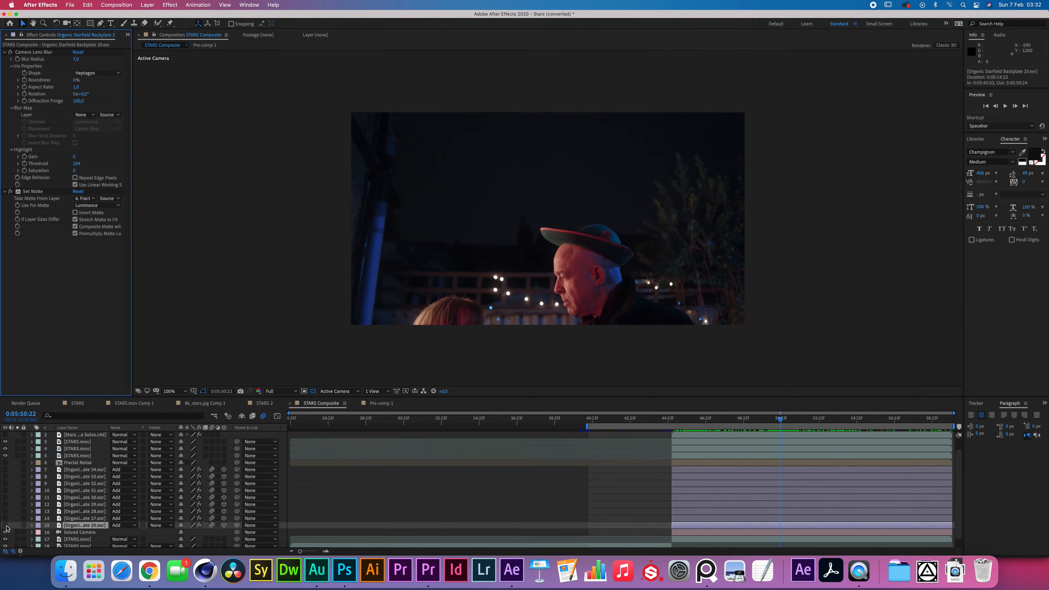
Turn on the visibility of all the Organic Starfield Backplate layers, from 34 down to 20.
click(77, 471)
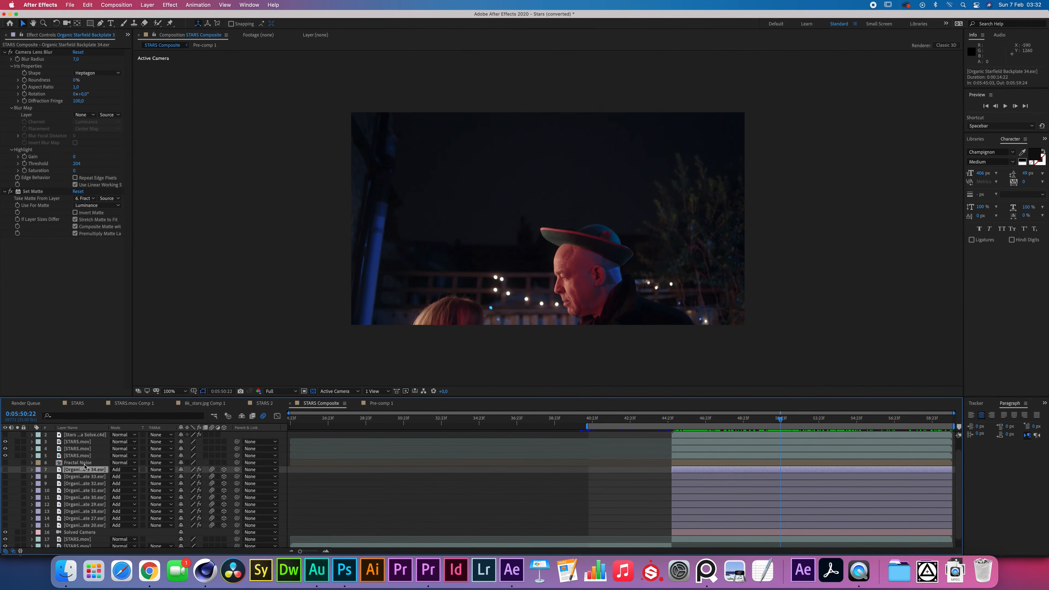
click(86, 462)
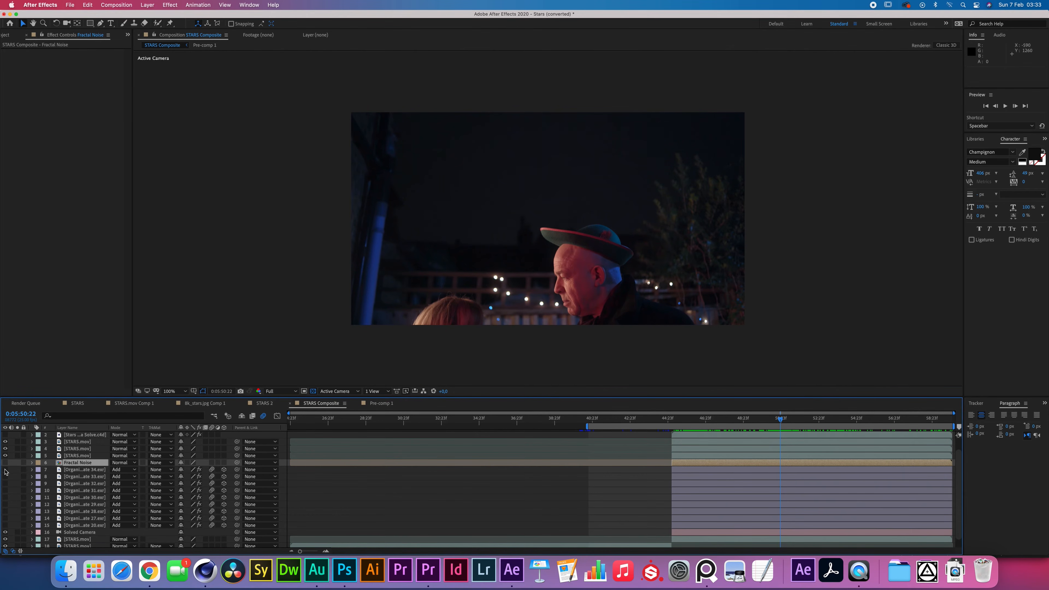
drag(6, 471, 6, 528)
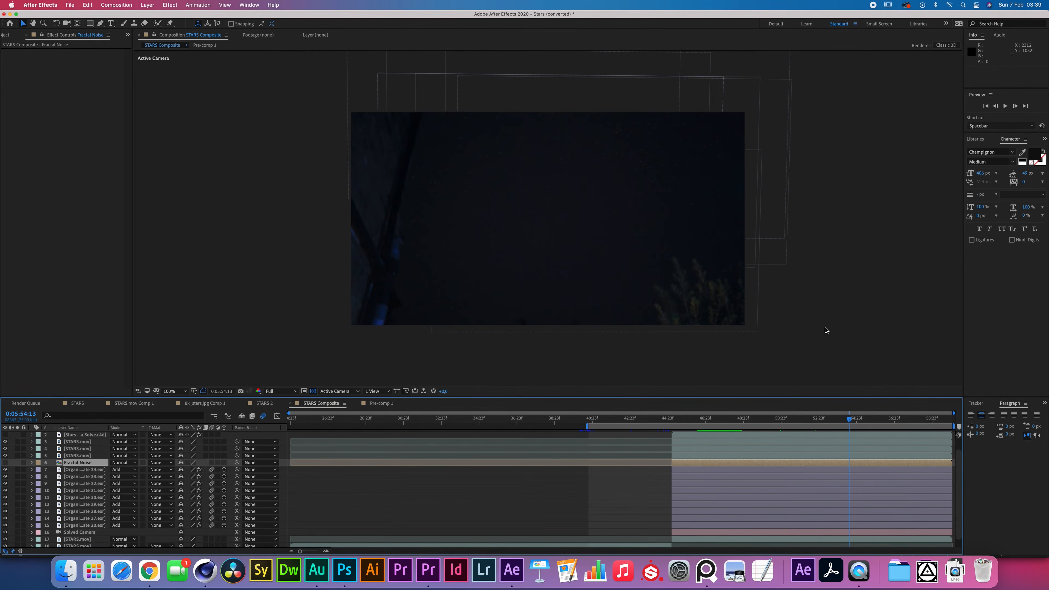
Move the current time to 0:05:56:06 and duplicate the Organic Starfield Backplate 30 layer.
click(81, 498)
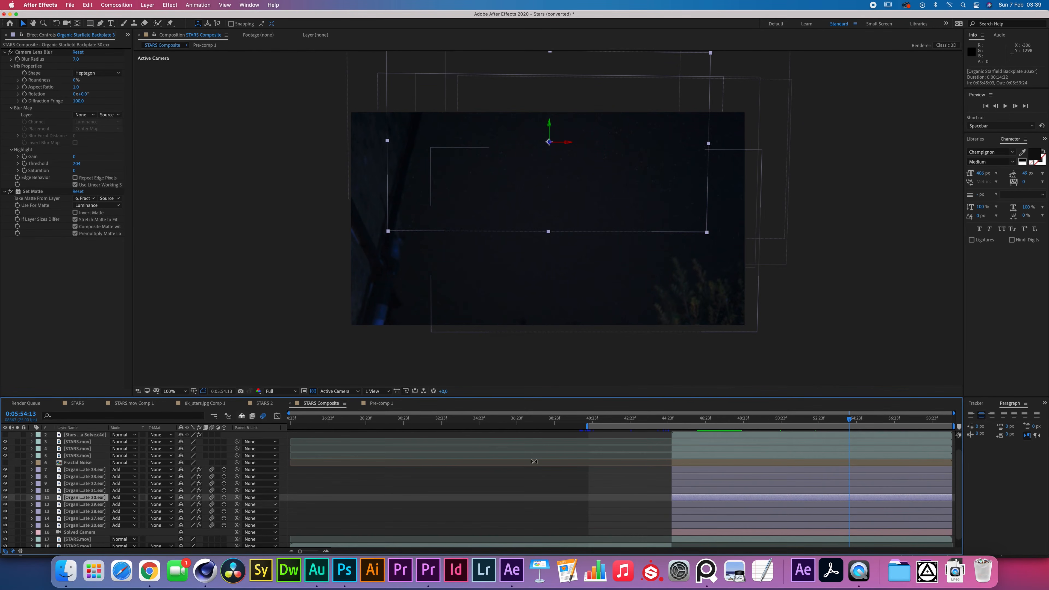
click(881, 421)
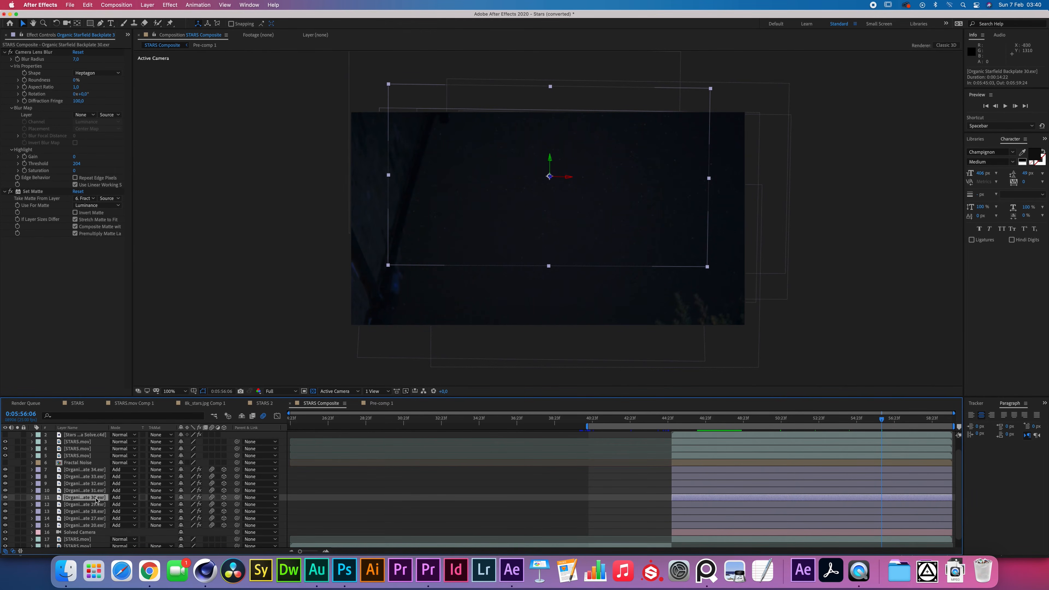
key(super+d)
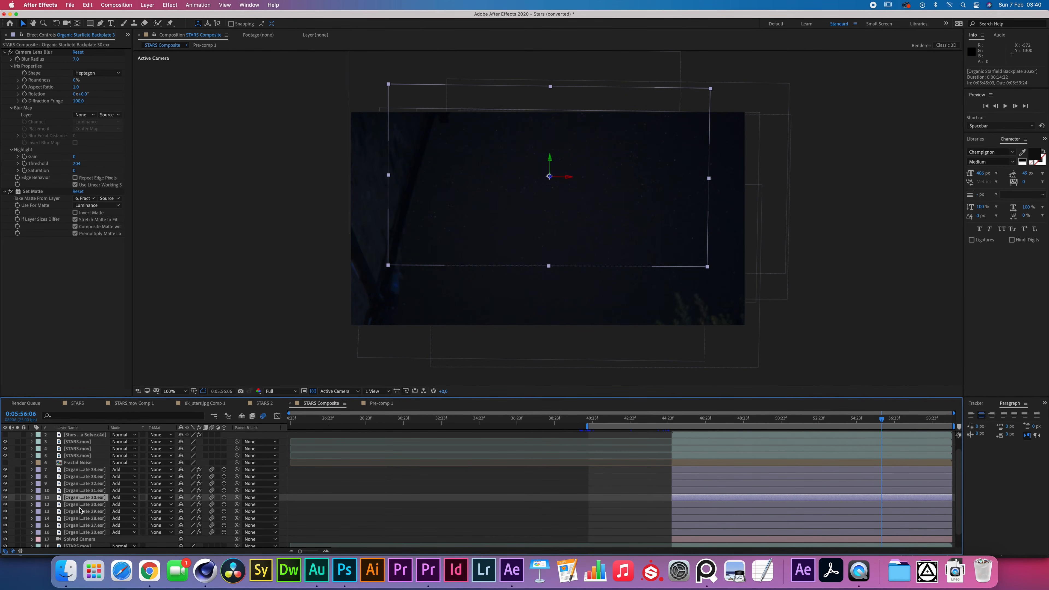
Set the label colour of both Backplate 30 layers to Fuchsia.
click(85, 503)
shift+click(84, 498)
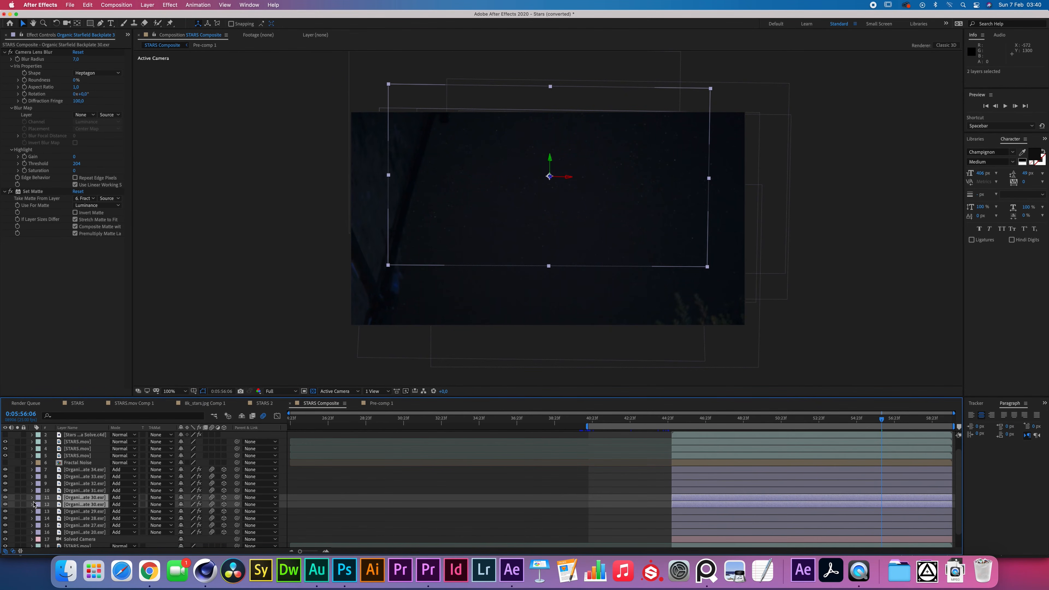
click(39, 499)
click(62, 438)
click(38, 504)
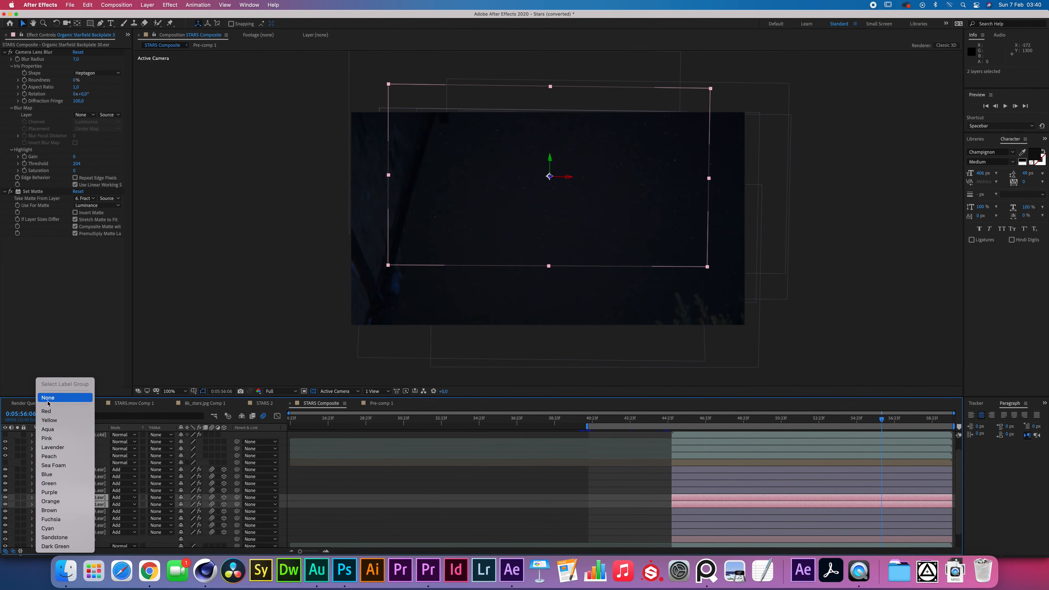
click(58, 448)
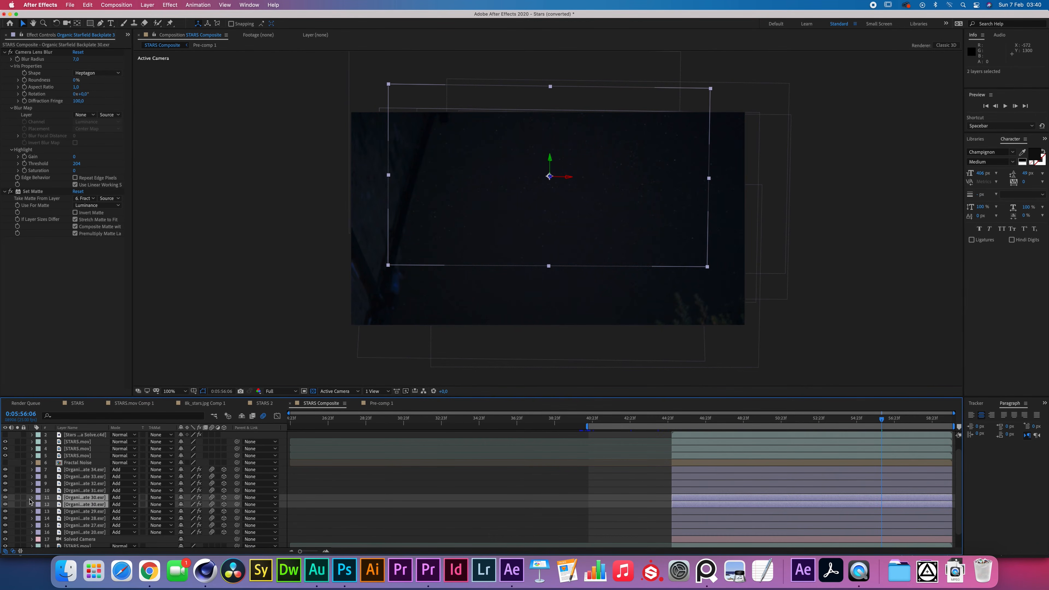
click(38, 501)
click(54, 519)
click(85, 511)
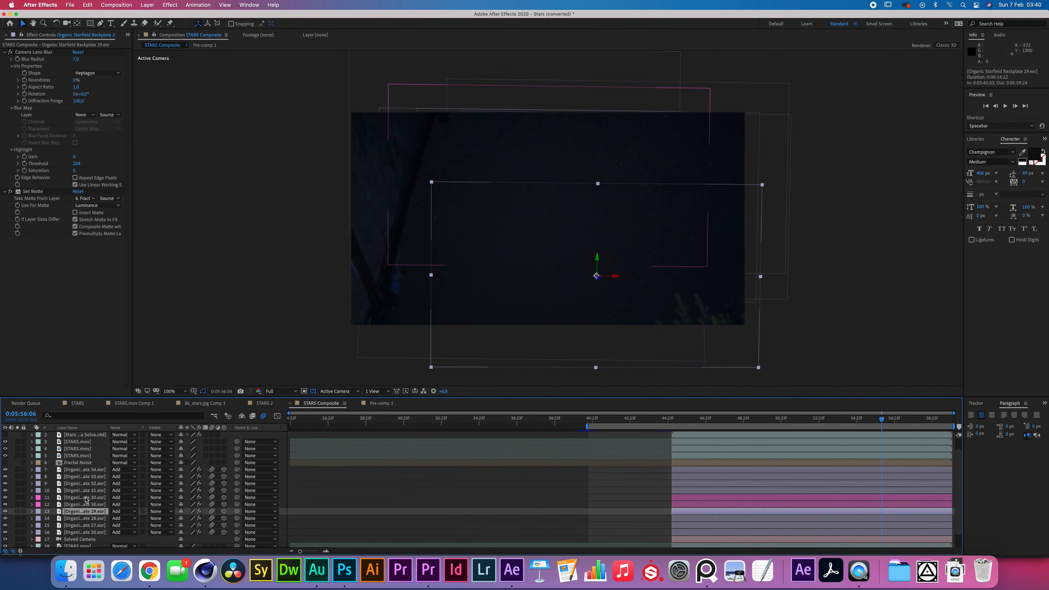
Duplicate the upper Backplate 30 layer and set the copy's Camera Lens Blur Aspect Ratio to 0.5.
click(86, 498)
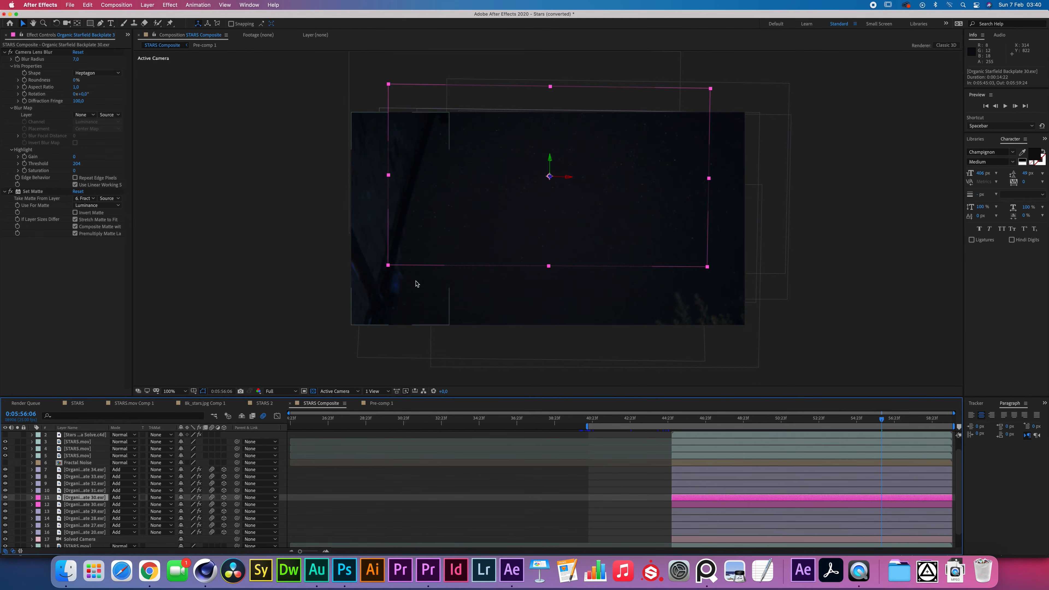
key(super+d)
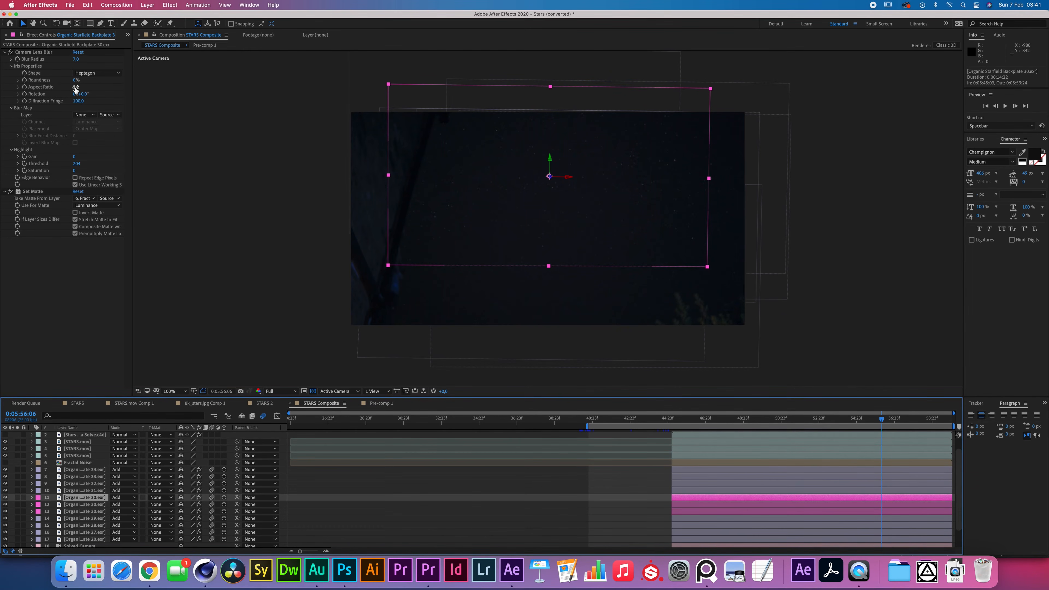
click(76, 88)
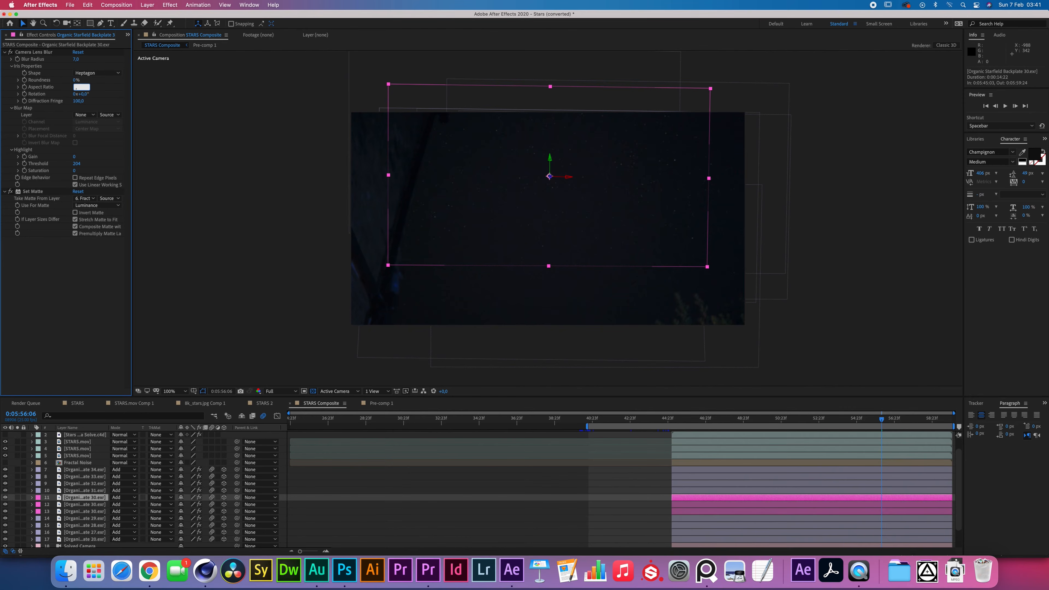
text(,5)
click(115, 90)
Check the squashed stars up close and set this Backplate 30 copy's Blur Radius to 5.
key(period)
key(period)
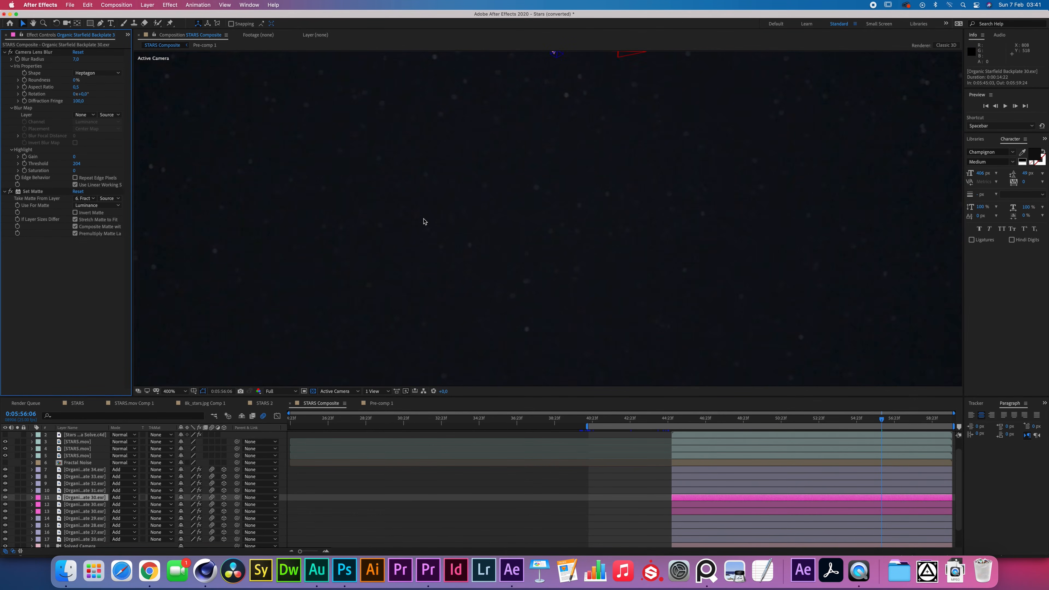
key(h)
drag(423, 219, 639, 247)
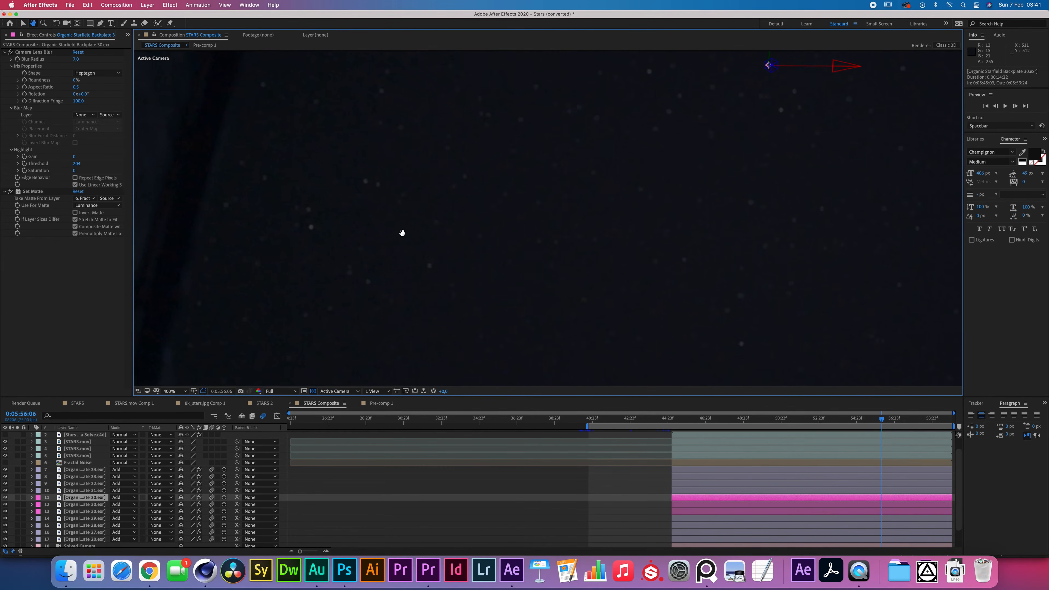
key(v)
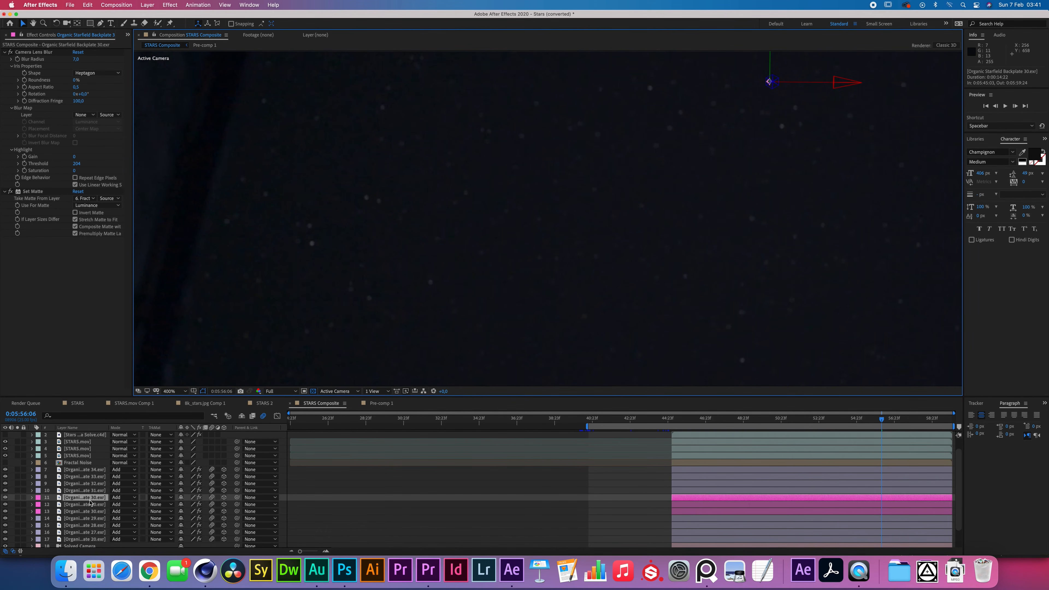
click(76, 59)
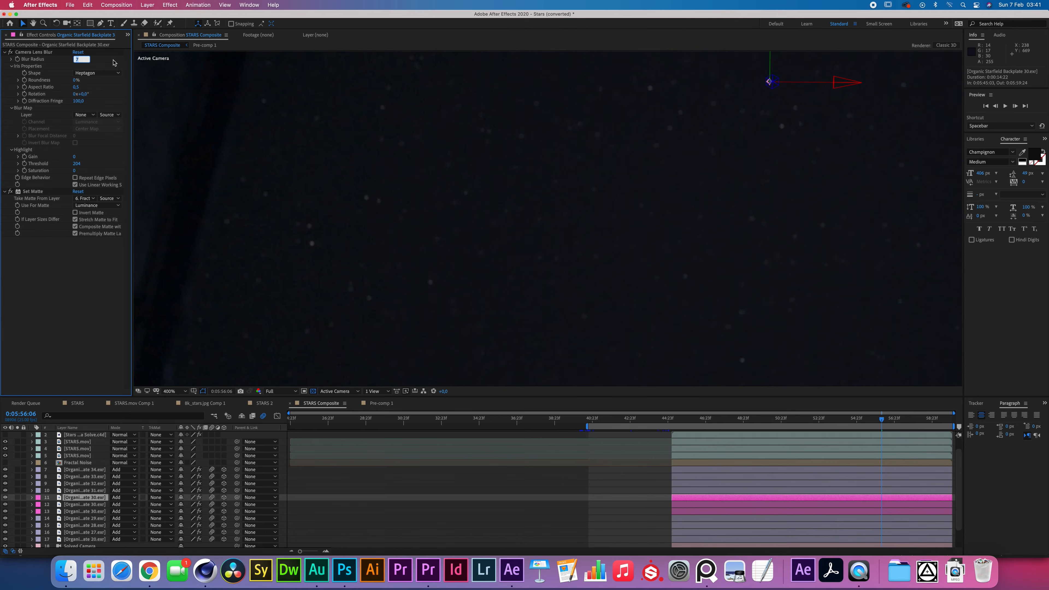
key(Return)
Duplicate the squashed-blur Backplate 30 layer and set the copy's iris Rotation to 90° to form cross-shaped stars.
key(super+d)
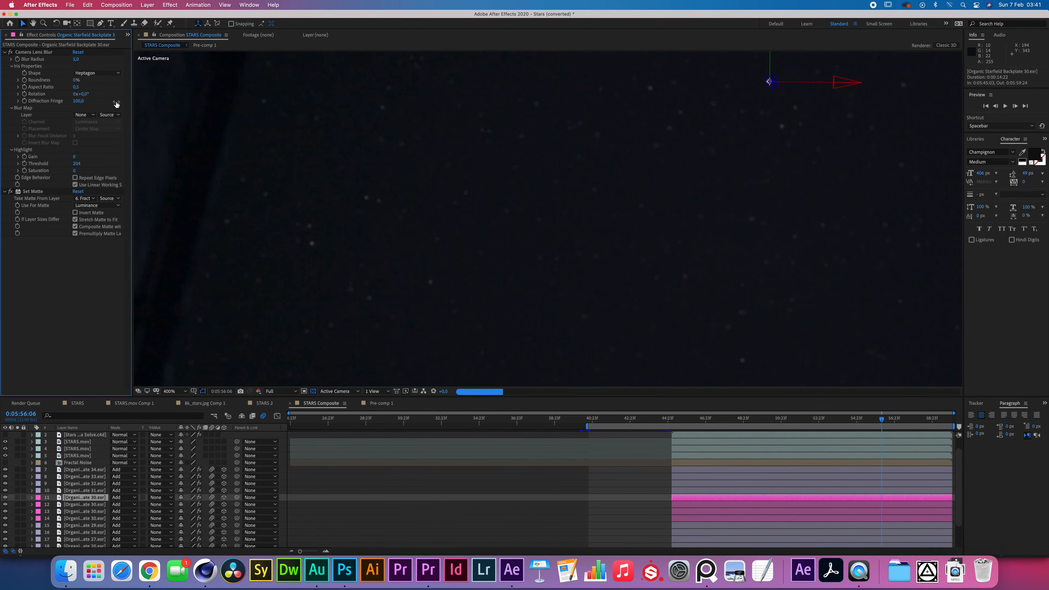
drag(82, 94, 108, 99)
scroll(426, 260, down, 2)
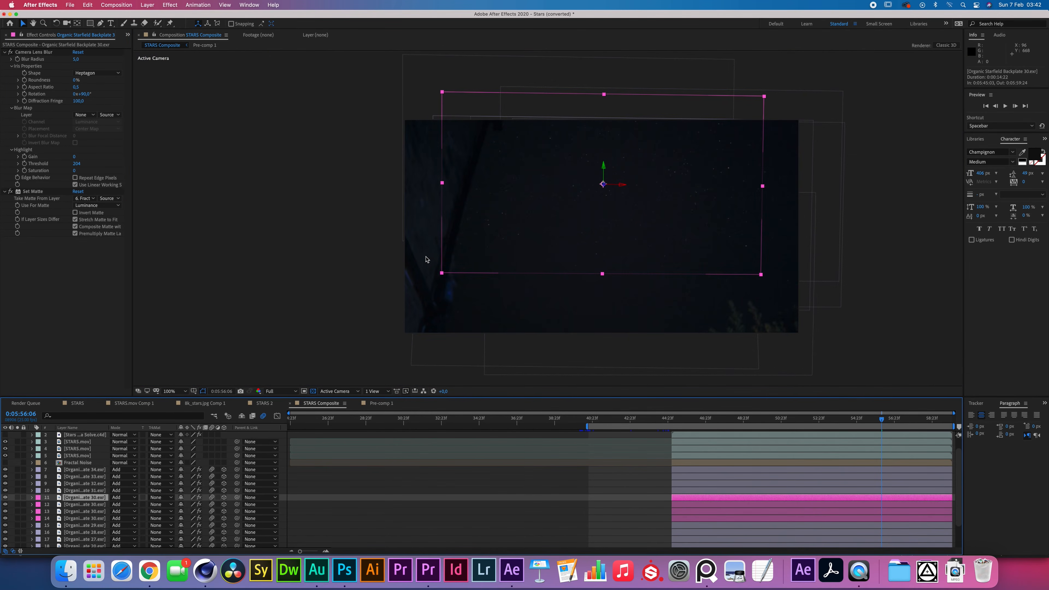
click(174, 392)
click(176, 400)
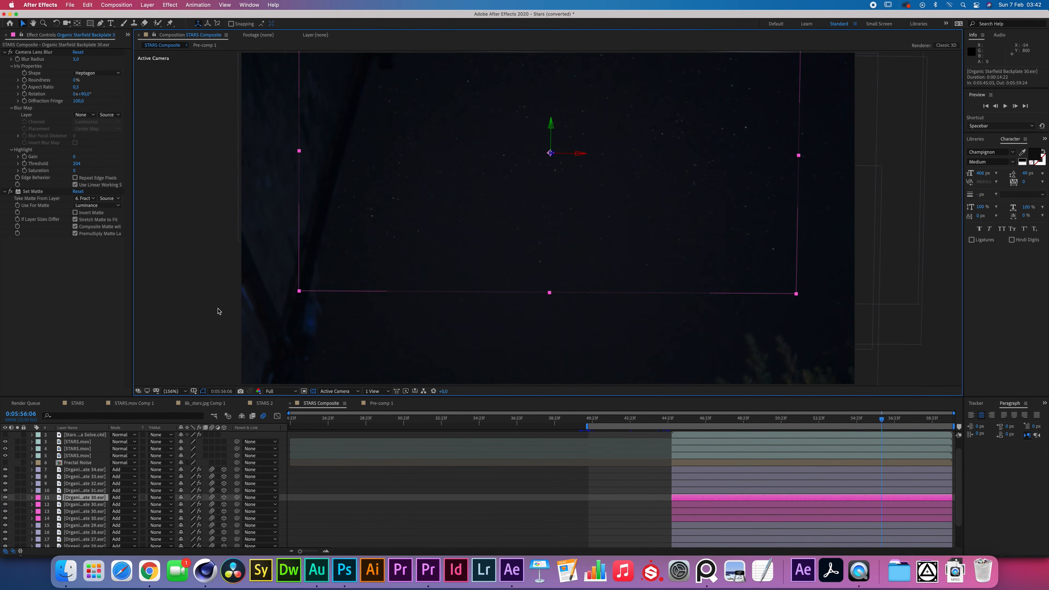
click(172, 307)
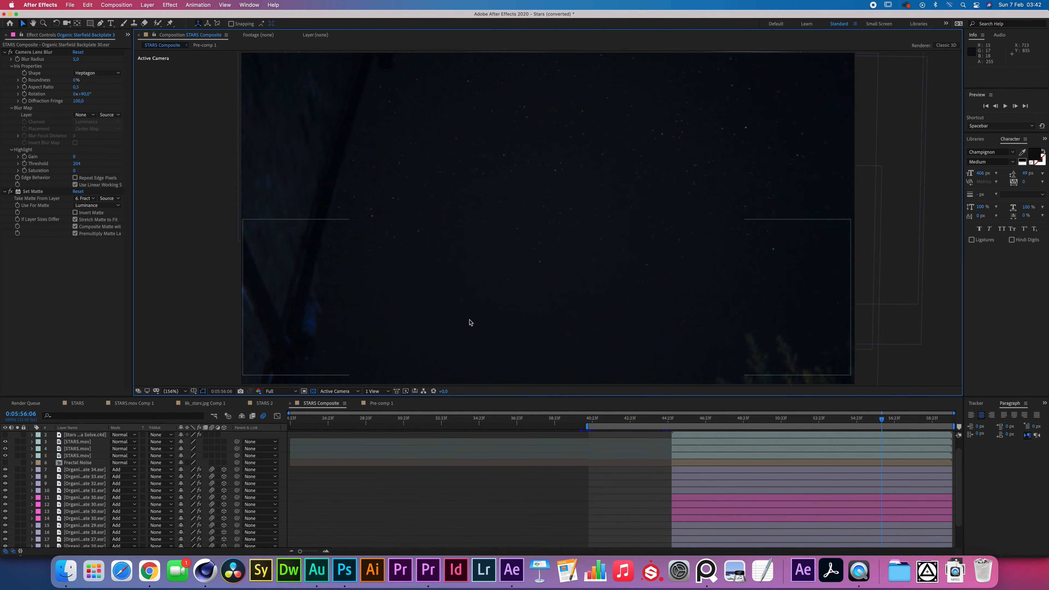
click(91, 497)
click(298, 488)
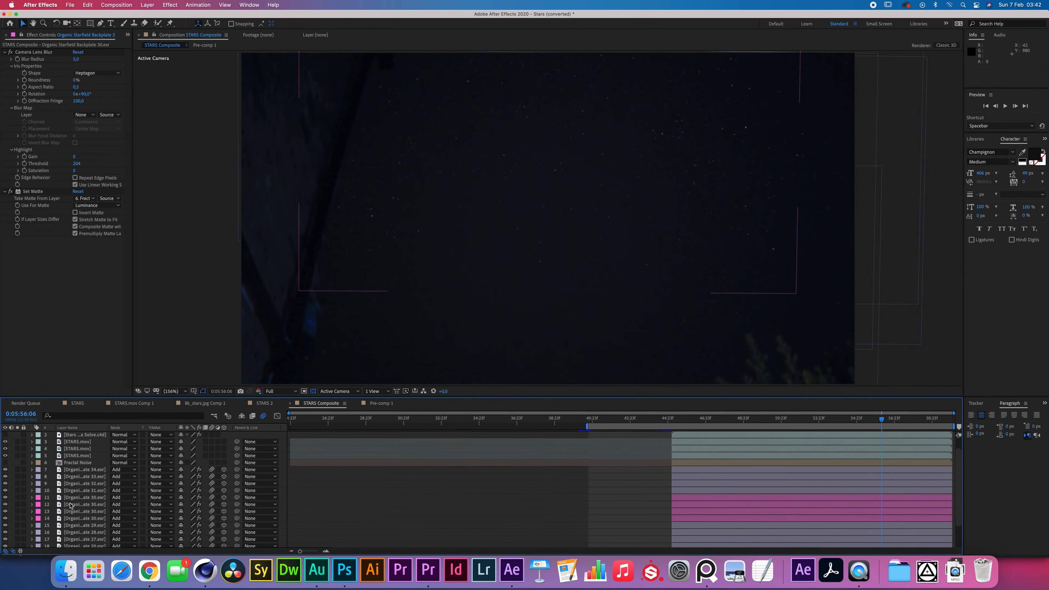
Duplicate the lowest Backplate 30 layer and set the copy's Camera Lens Blur Radius to 15.
click(77, 519)
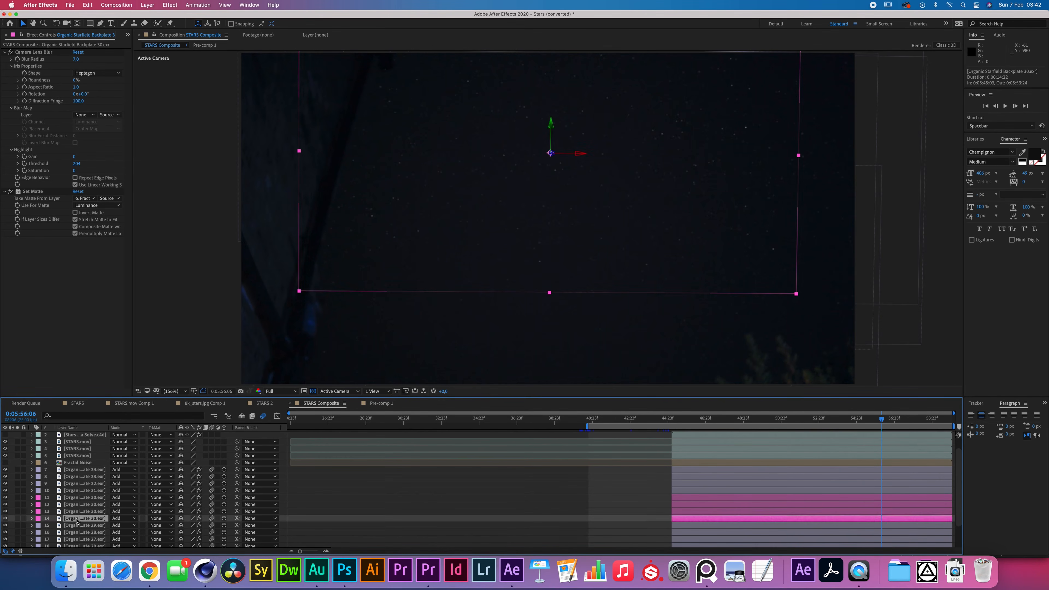
key(super+d)
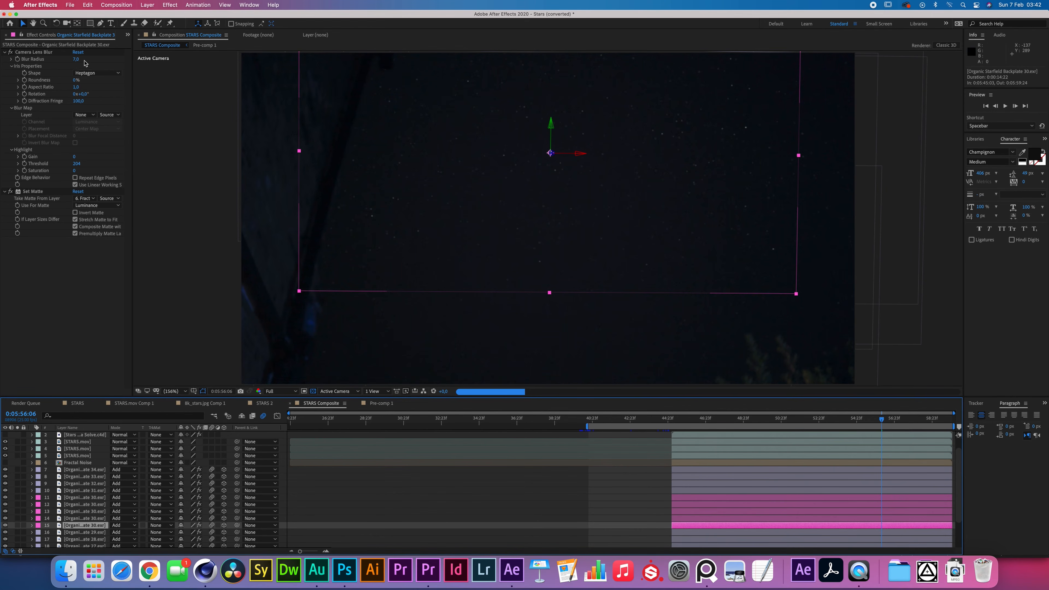
click(77, 60)
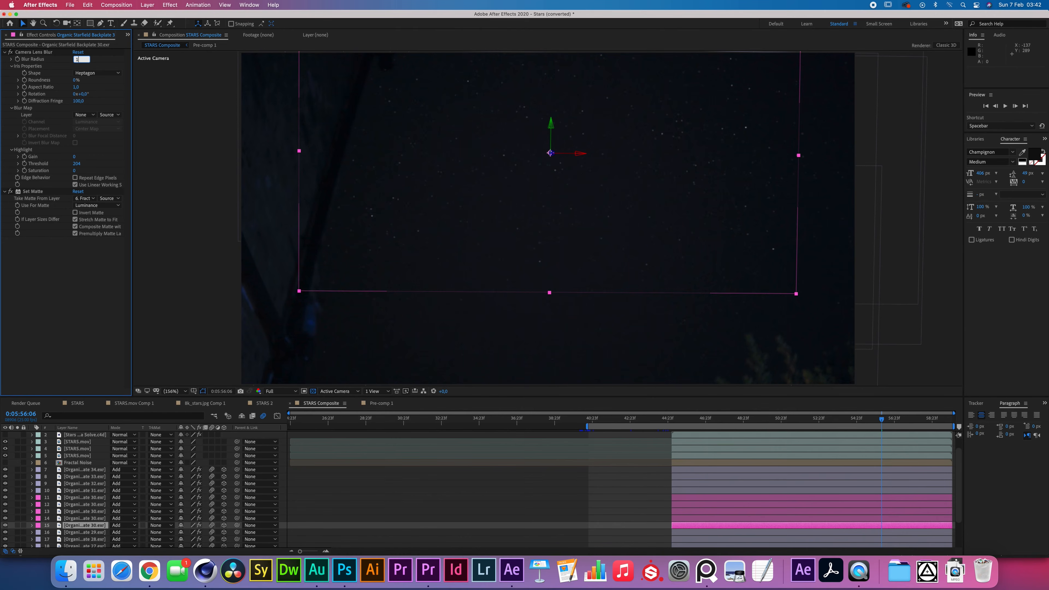
key(Return)
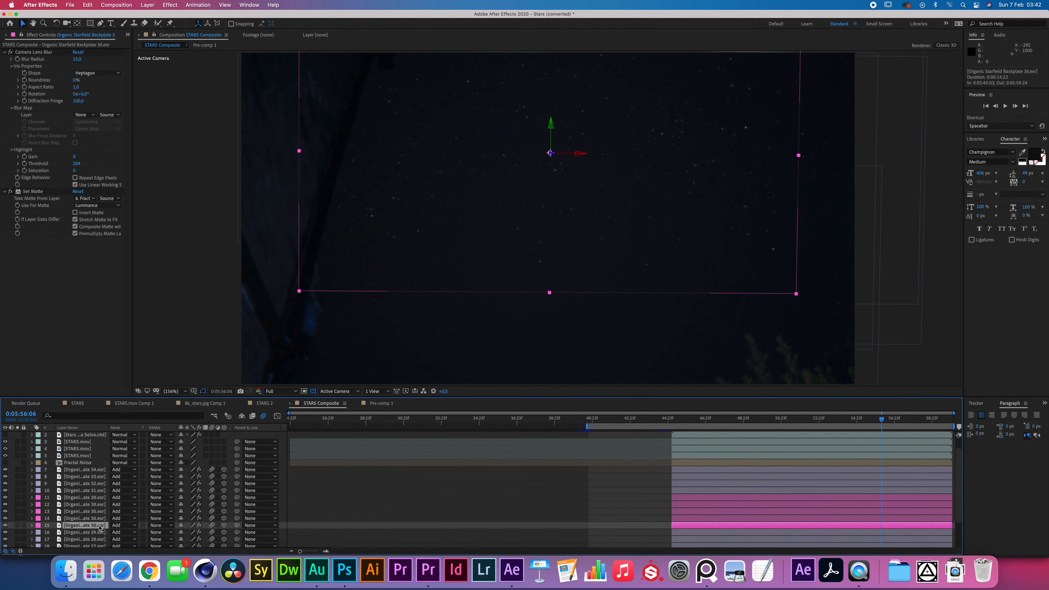
Set the Opacity of the more strongly blurred Backplate 30 copy to 50% and view the whole frame.
key(t)
click(184, 533)
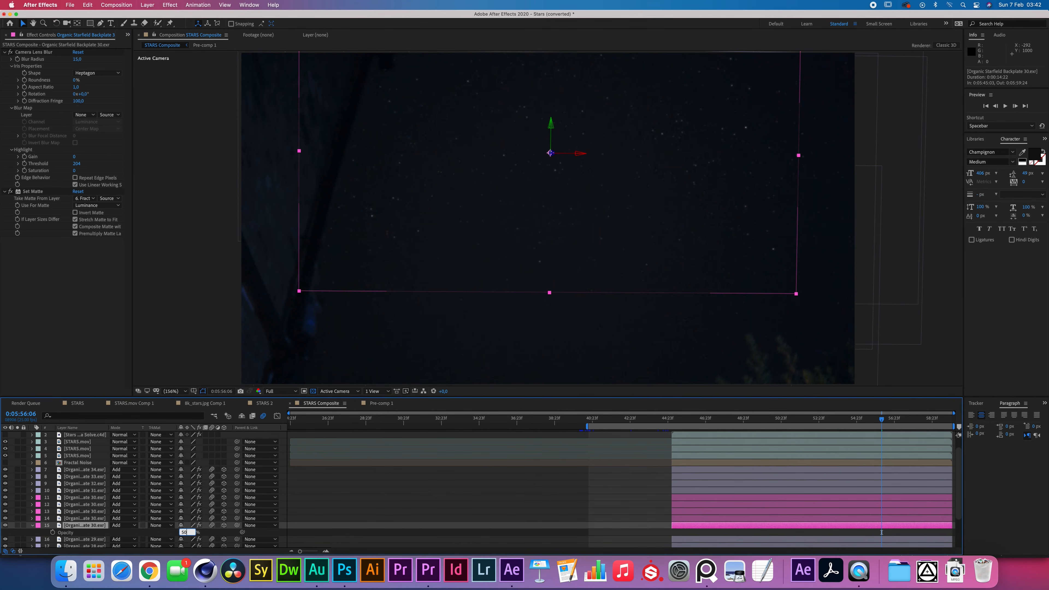
text(50)
click(169, 534)
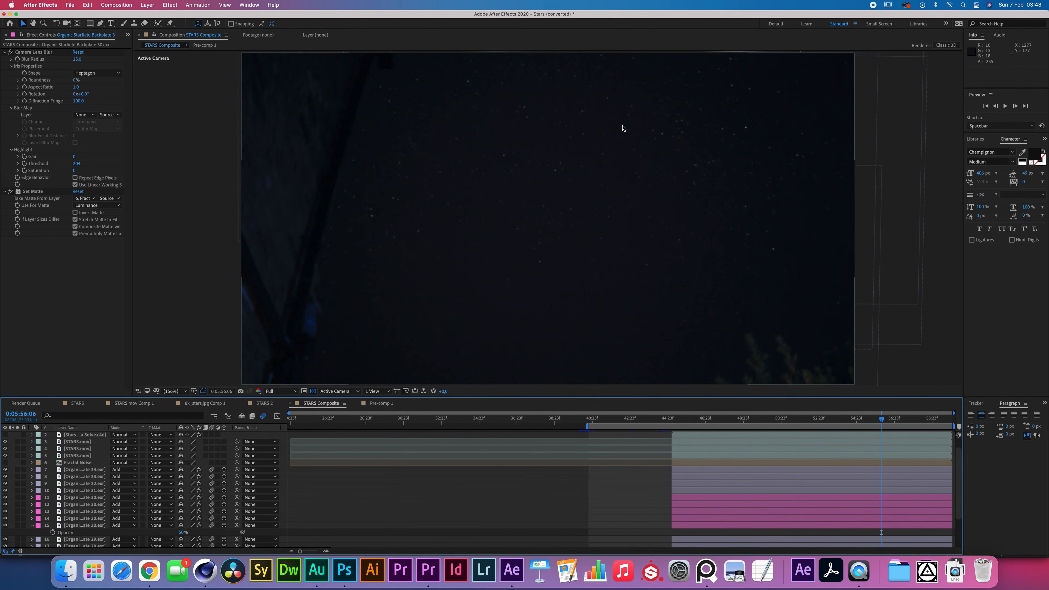
key(slash)
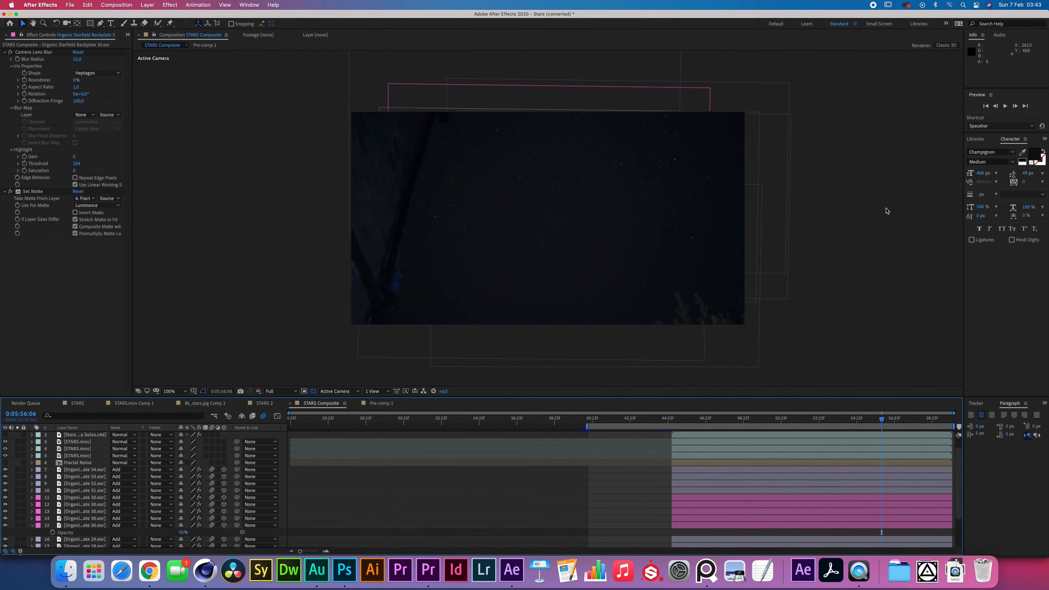